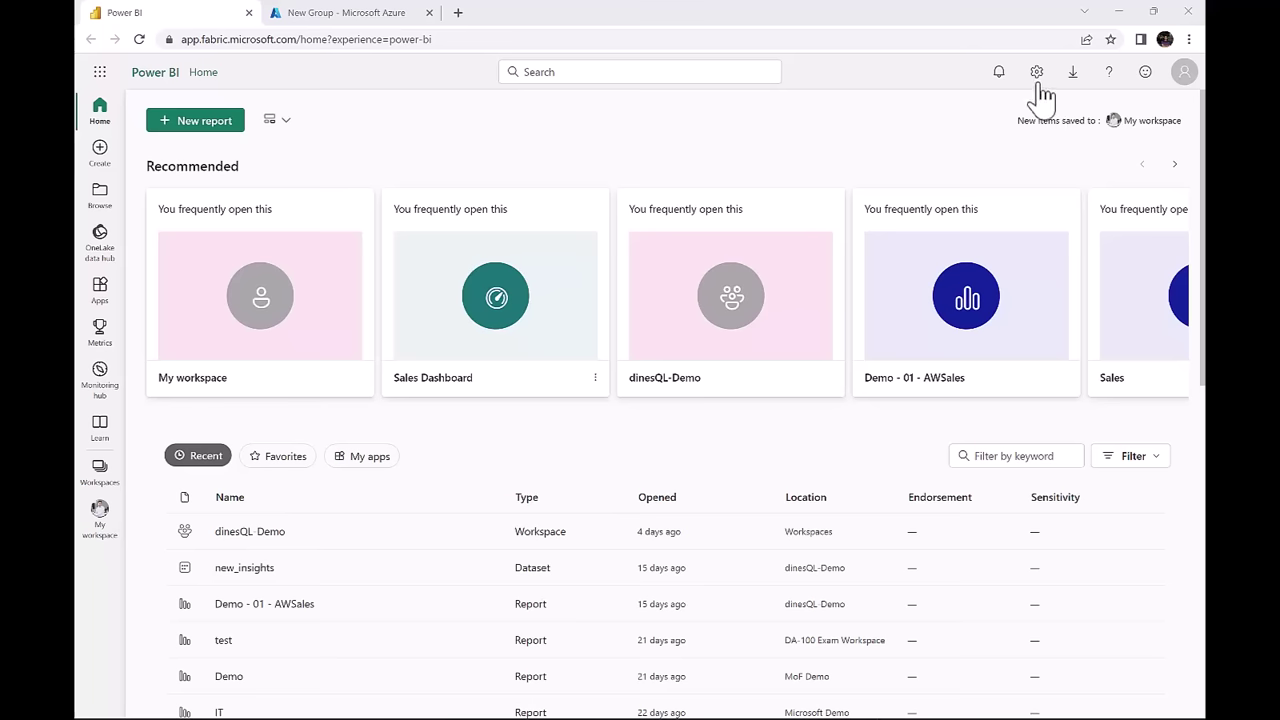
- Open the Admin portal and expand the 'Users can create Fabric items' tenant setting
left_click(1036, 72)
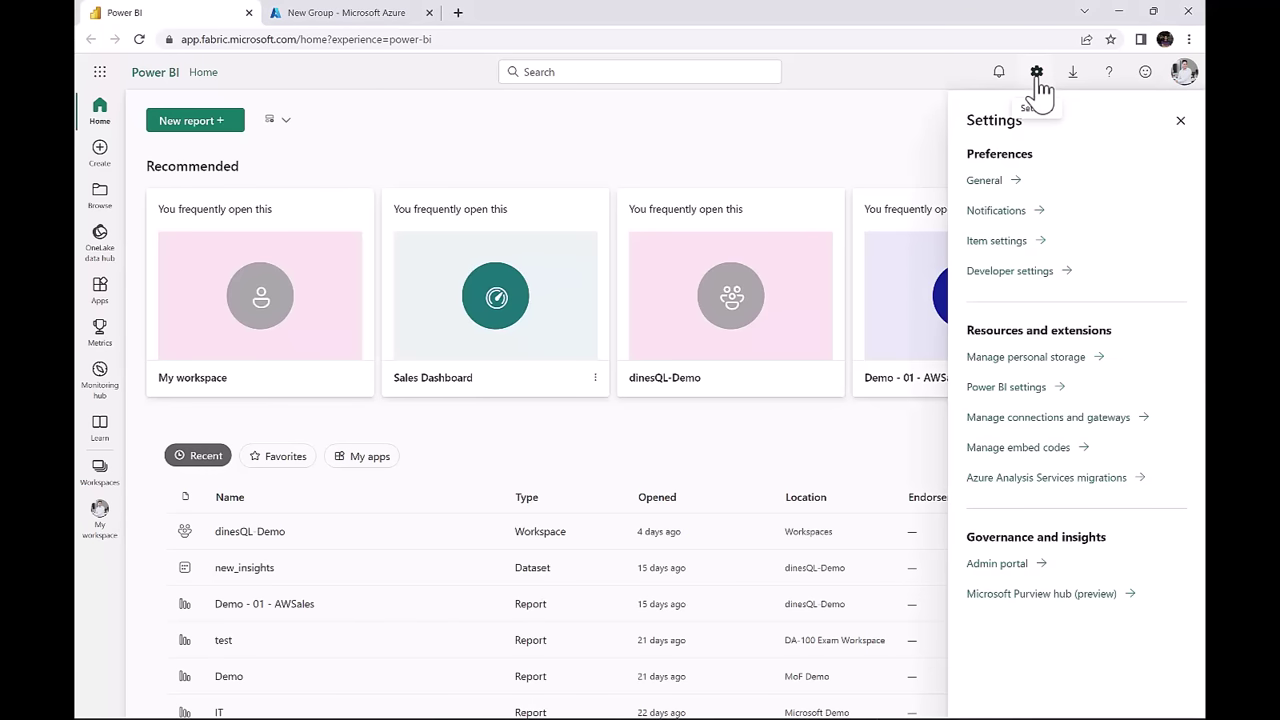
left_click(997, 564)
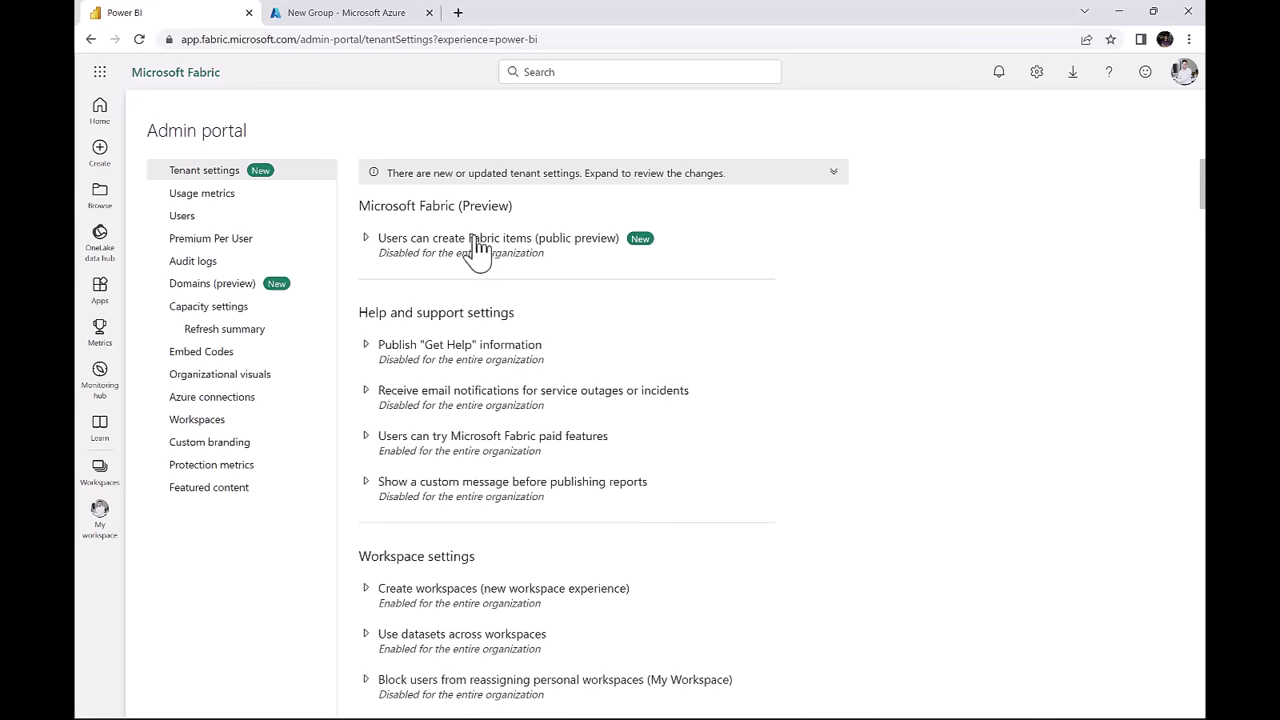
left_click(365, 254)
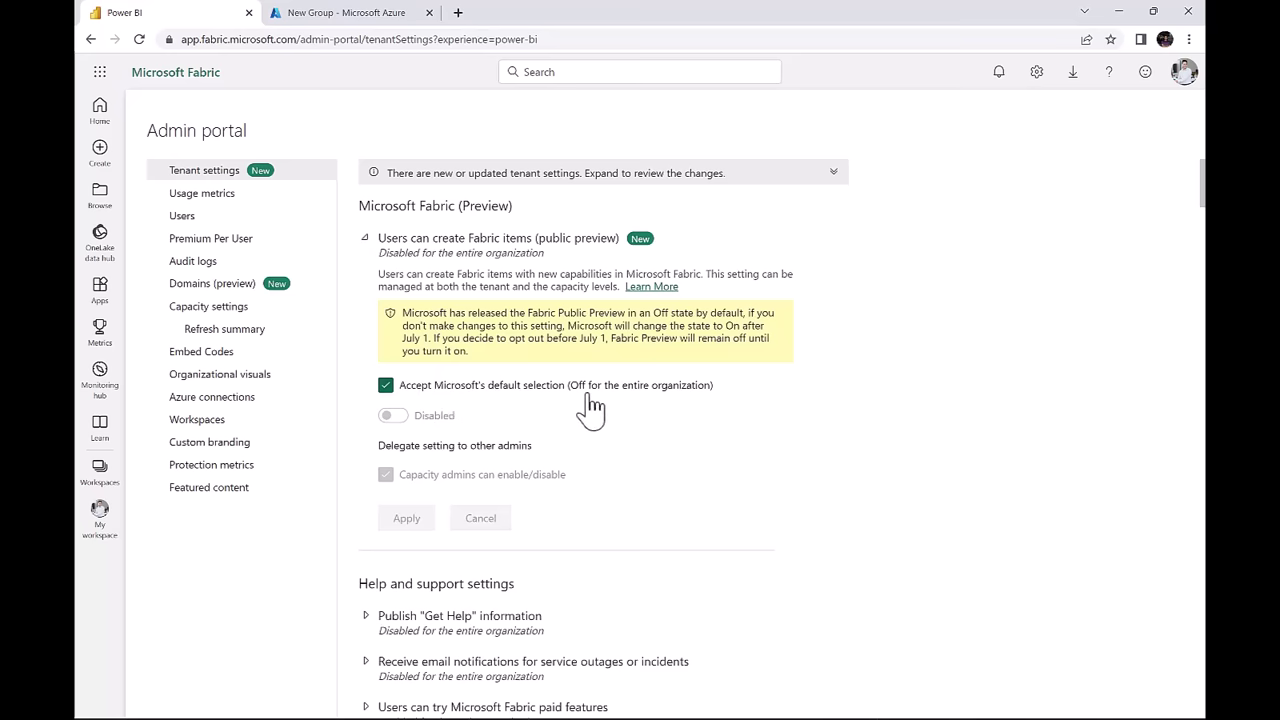
- Try enabling Fabric item creation for specific security groups, then cancel the unapplied changes
left_click(386, 386)
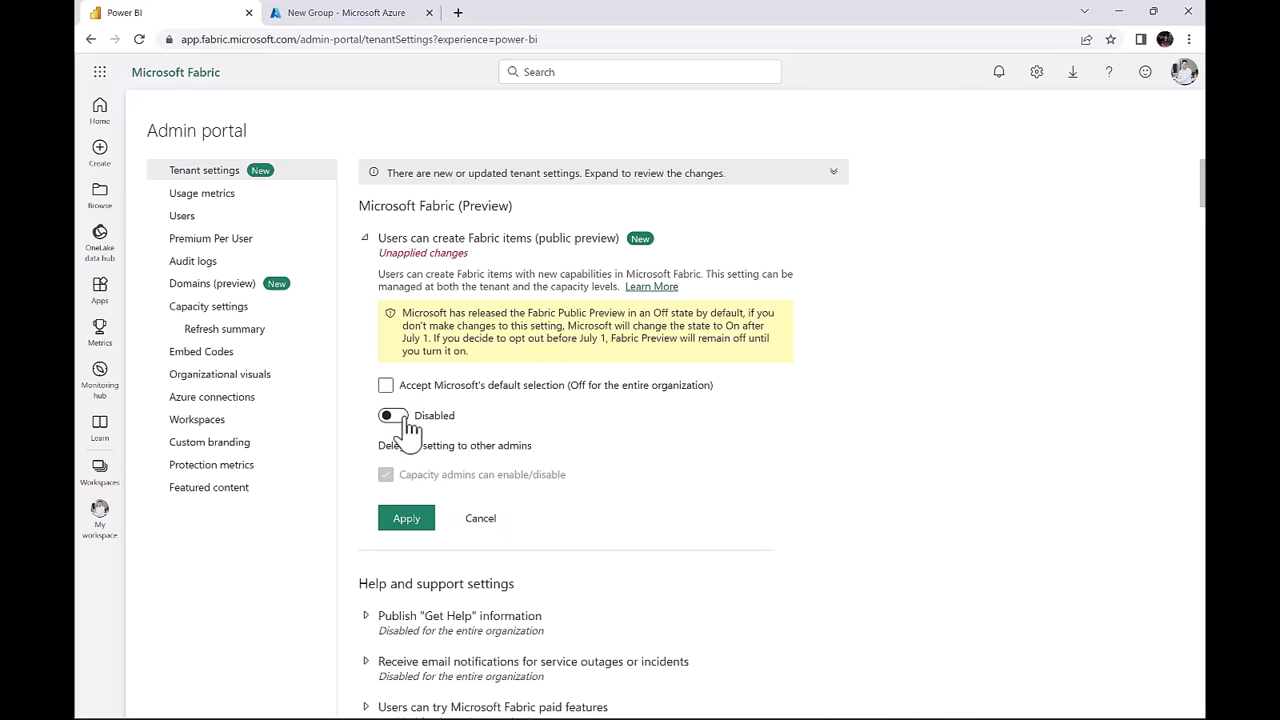
left_click(407, 420)
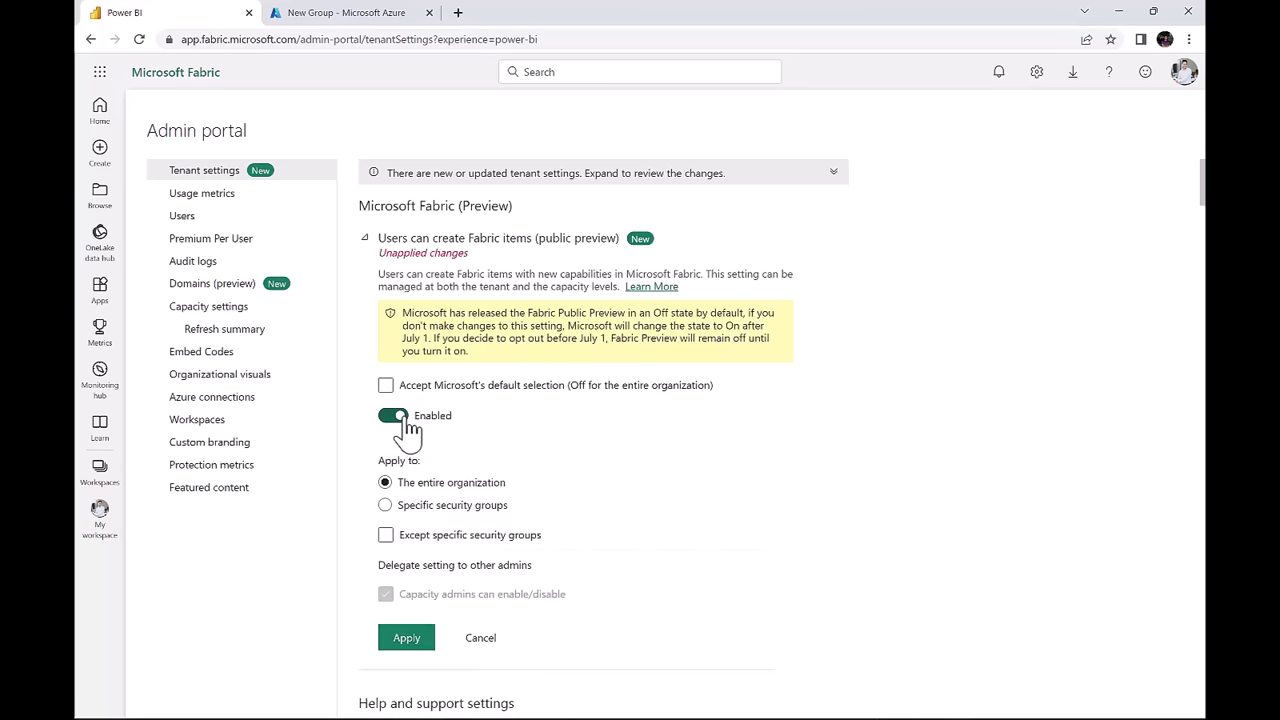
left_click(386, 506)
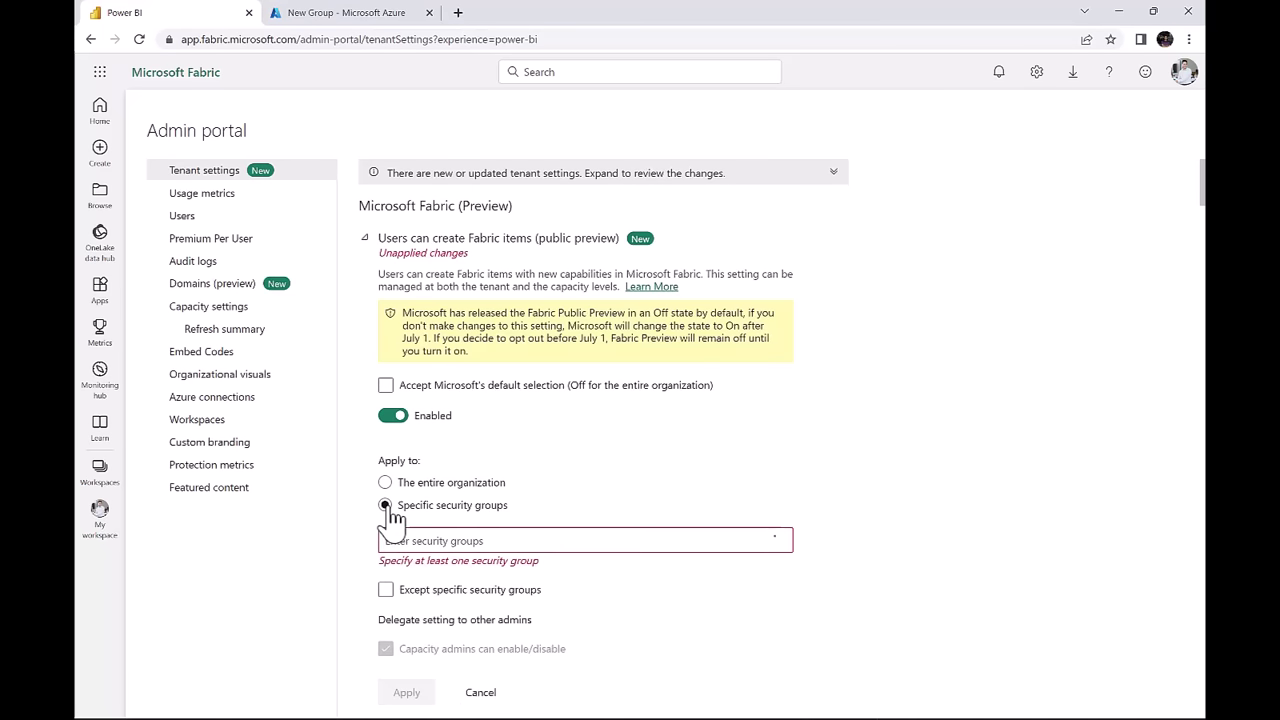
left_click(452, 540)
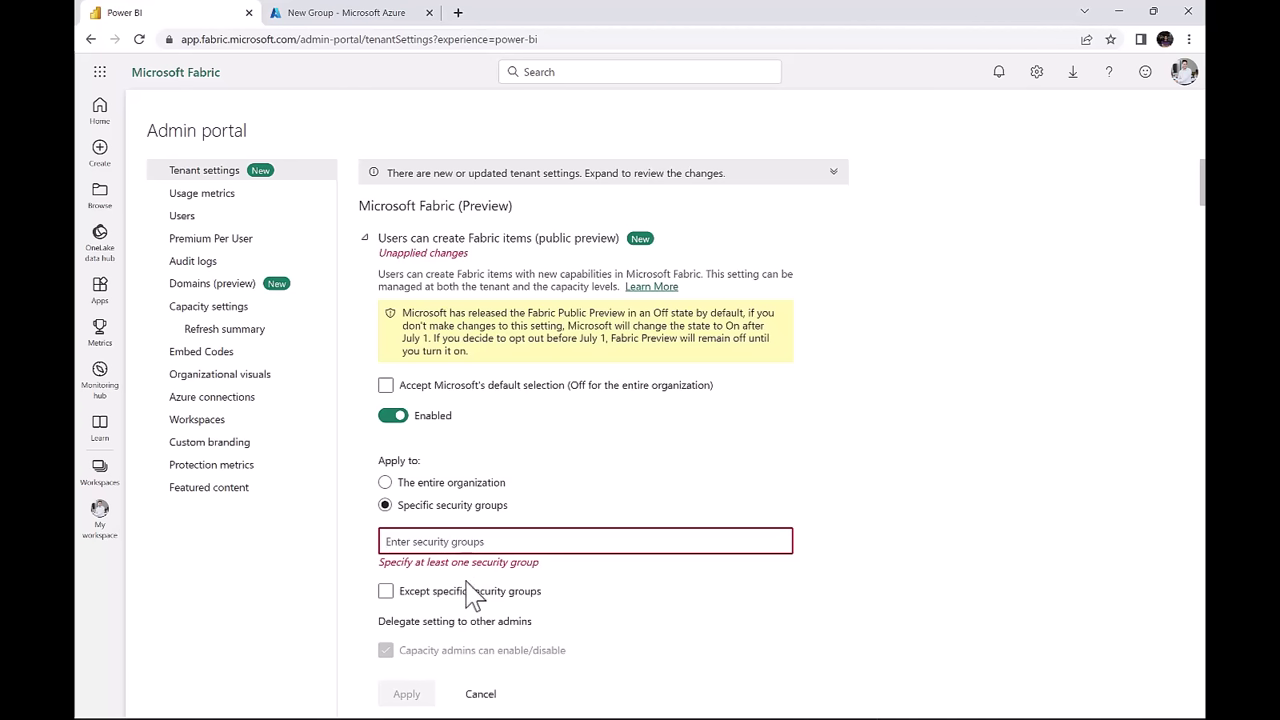
left_click(483, 694)
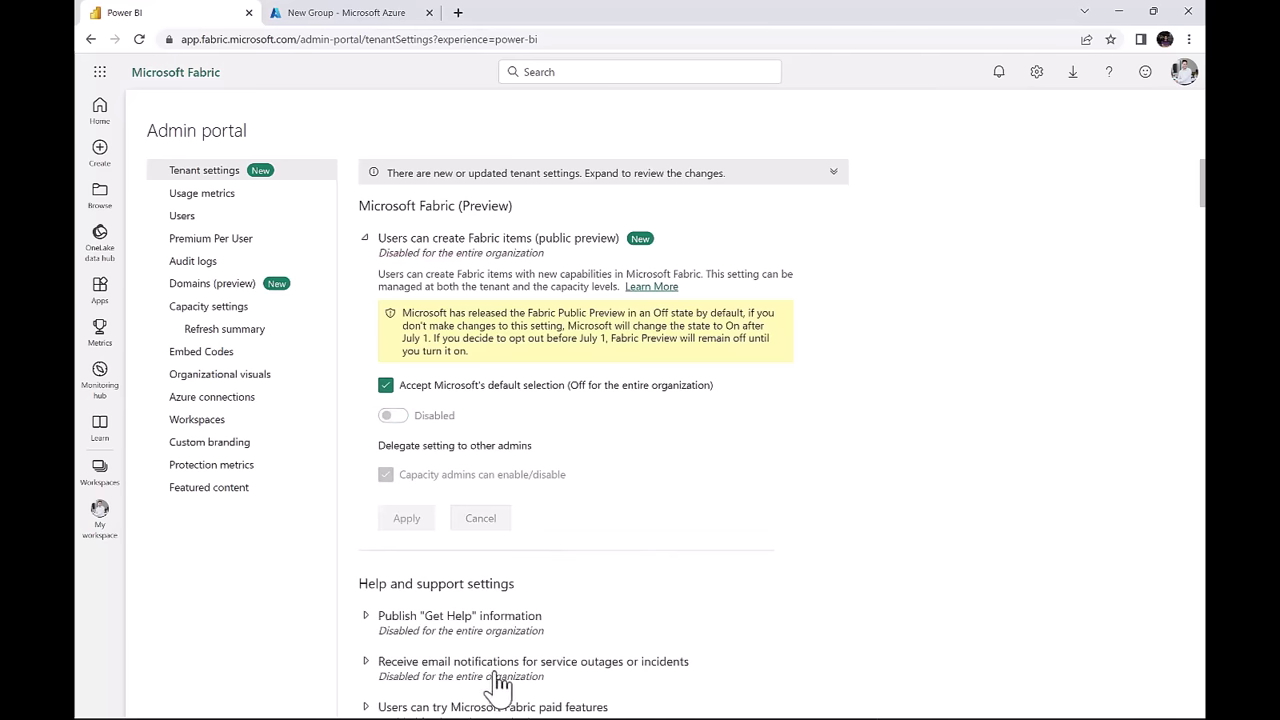
- Create a new Azure security group named fabric-preview-usergroup
left_click(338, 13)
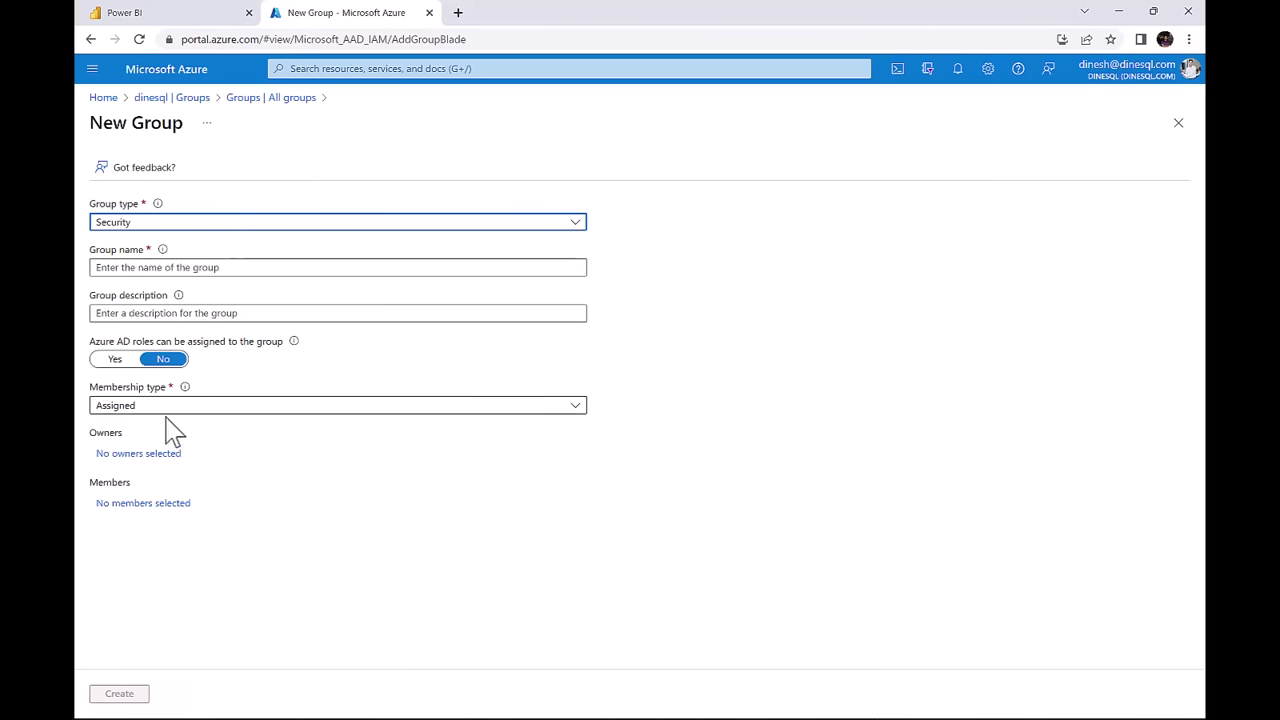
left_click(201, 268)
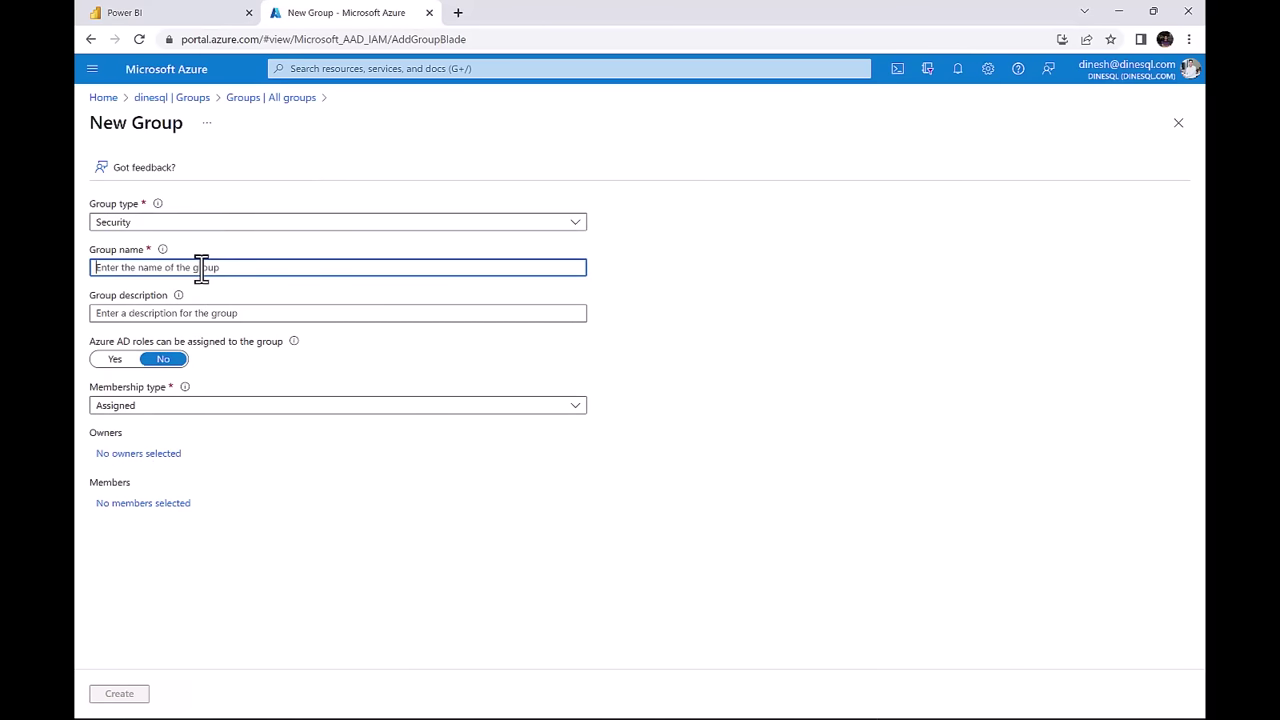
type("fabric-preview-usergroup")
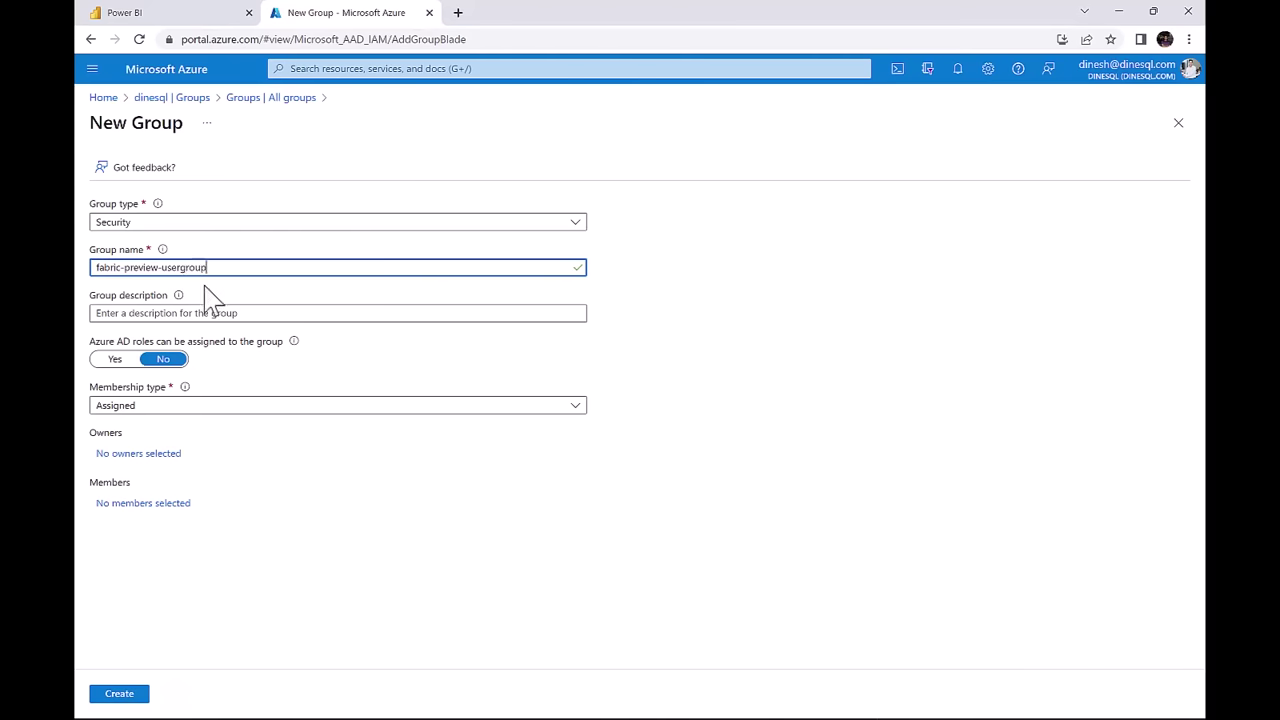
left_click(119, 693)
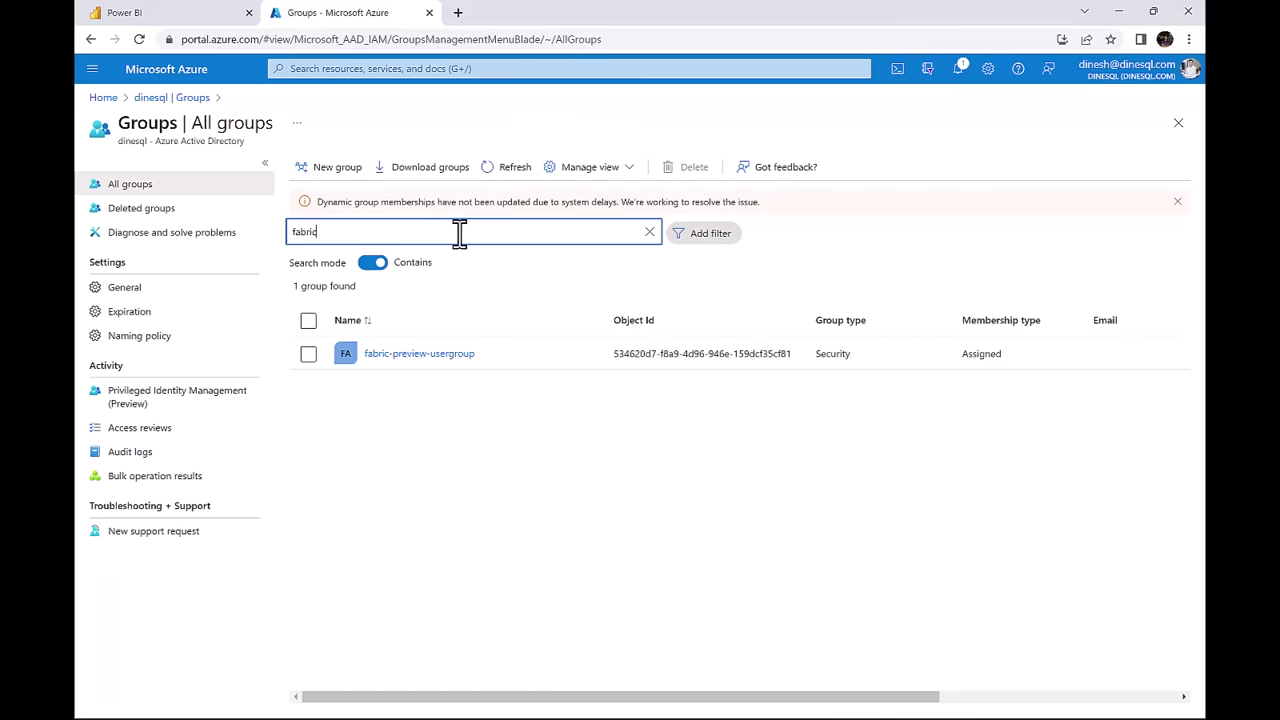
- Add a user as a direct member of fabric-preview-usergroup and refresh the members list
left_click(438, 357)
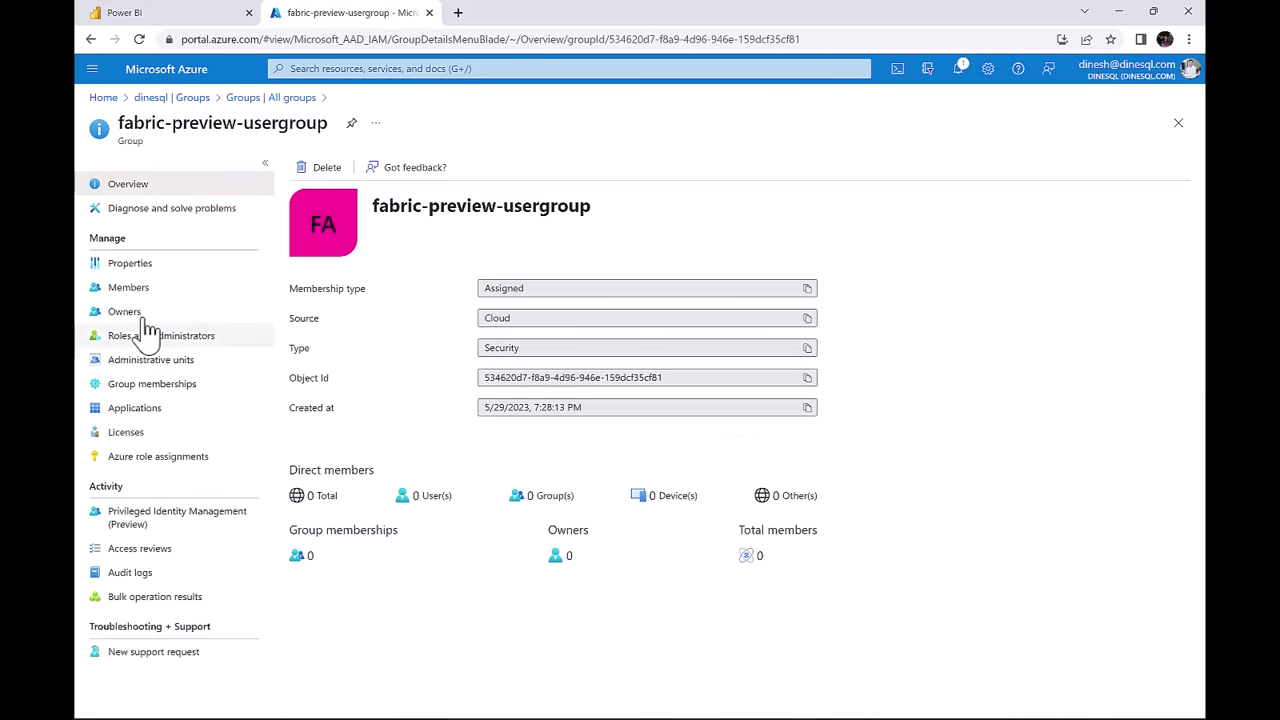
left_click(130, 288)
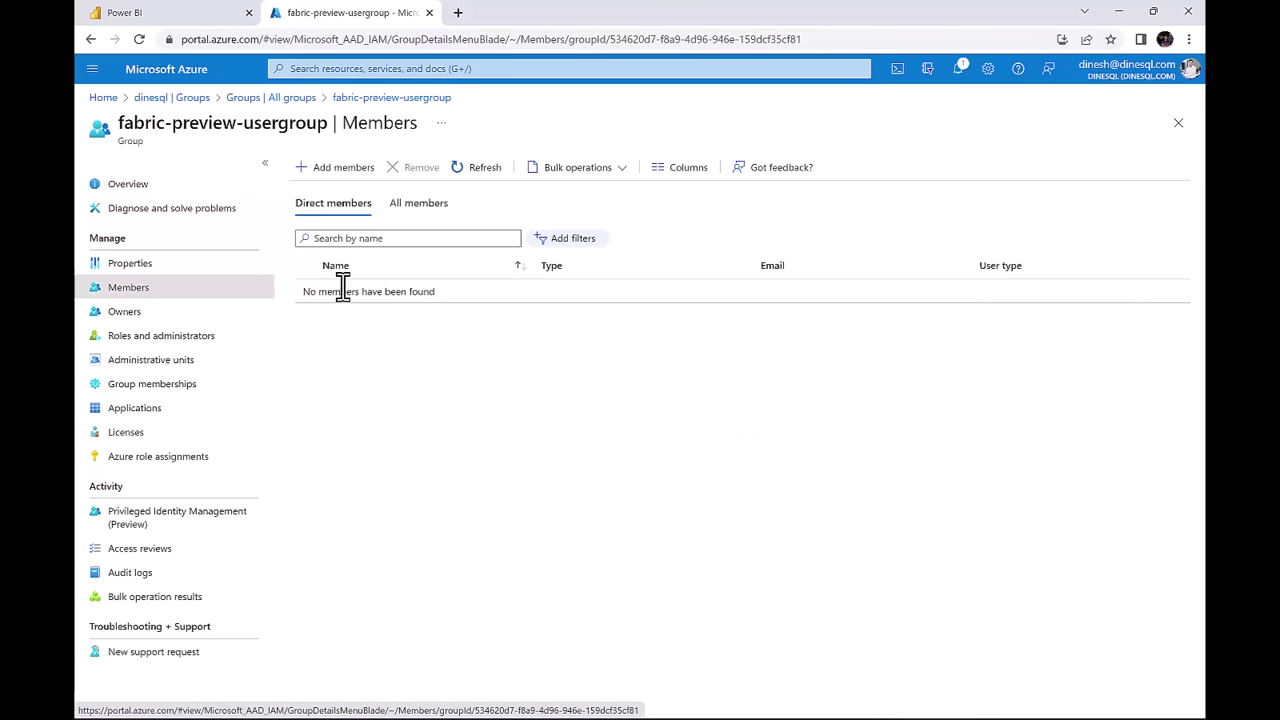
left_click(343, 168)
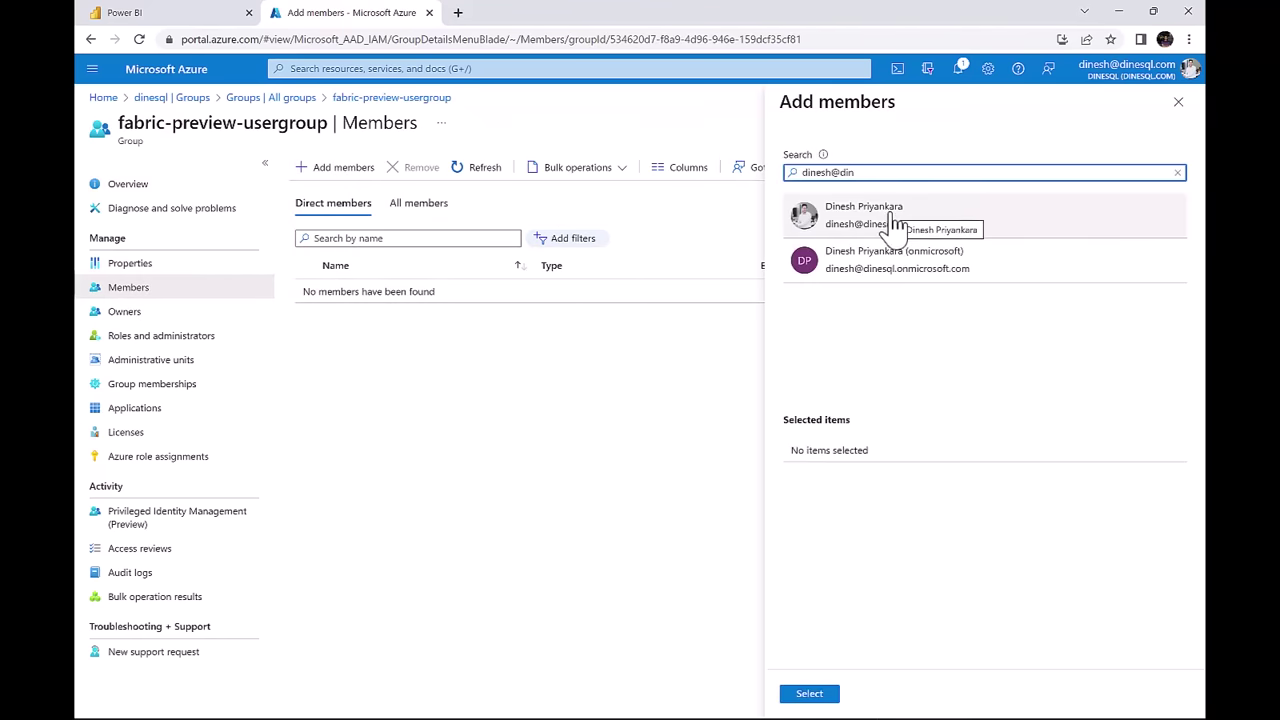
left_click(897, 220)
left_click(809, 691)
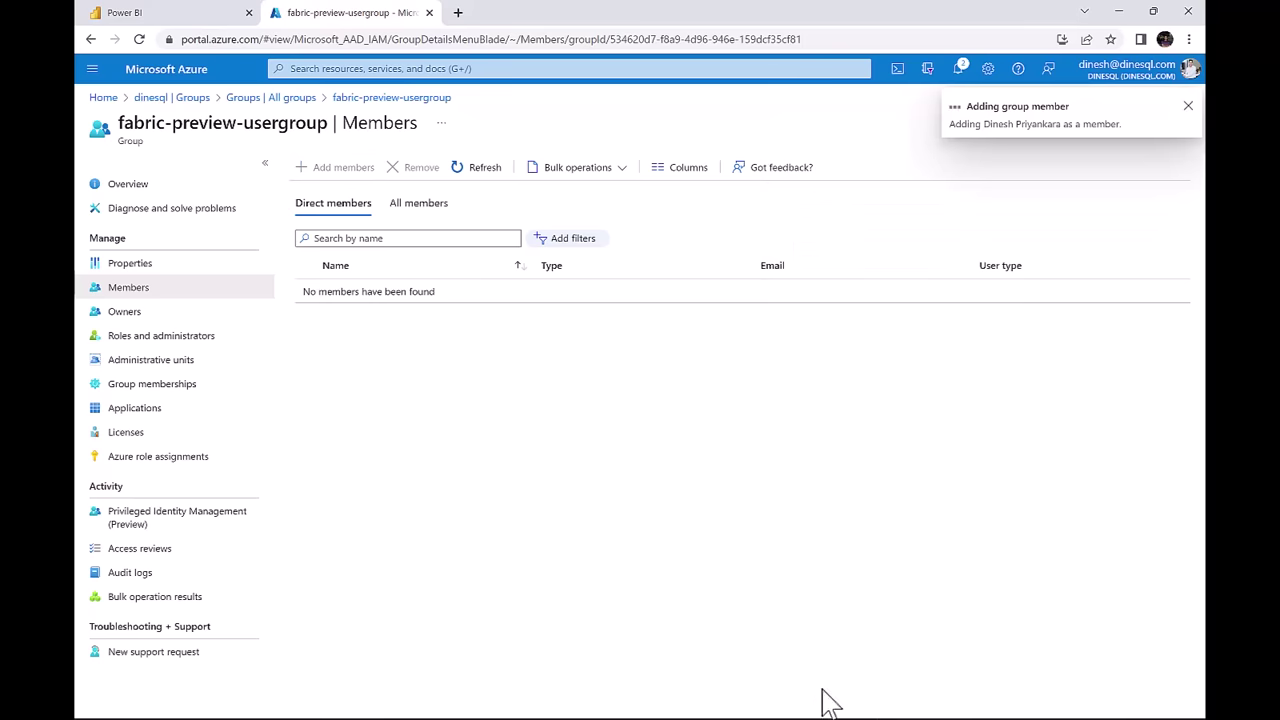
left_click(485, 168)
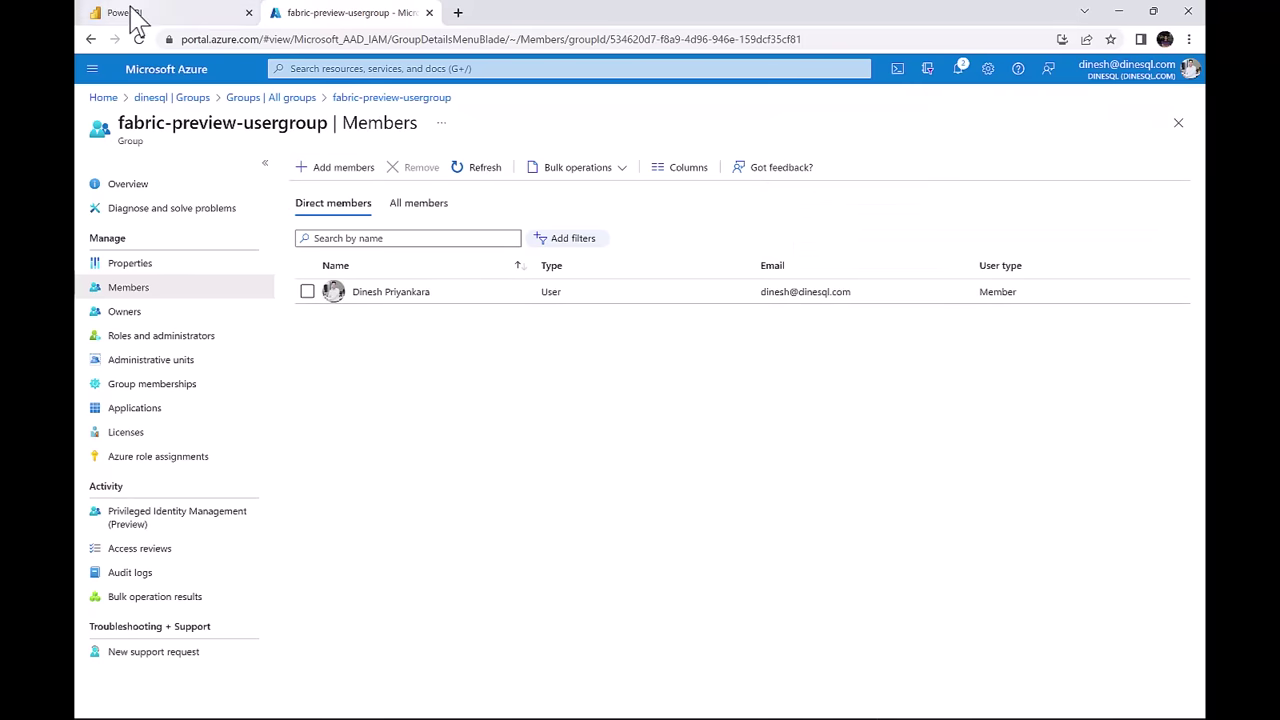
left_click(128, 13)
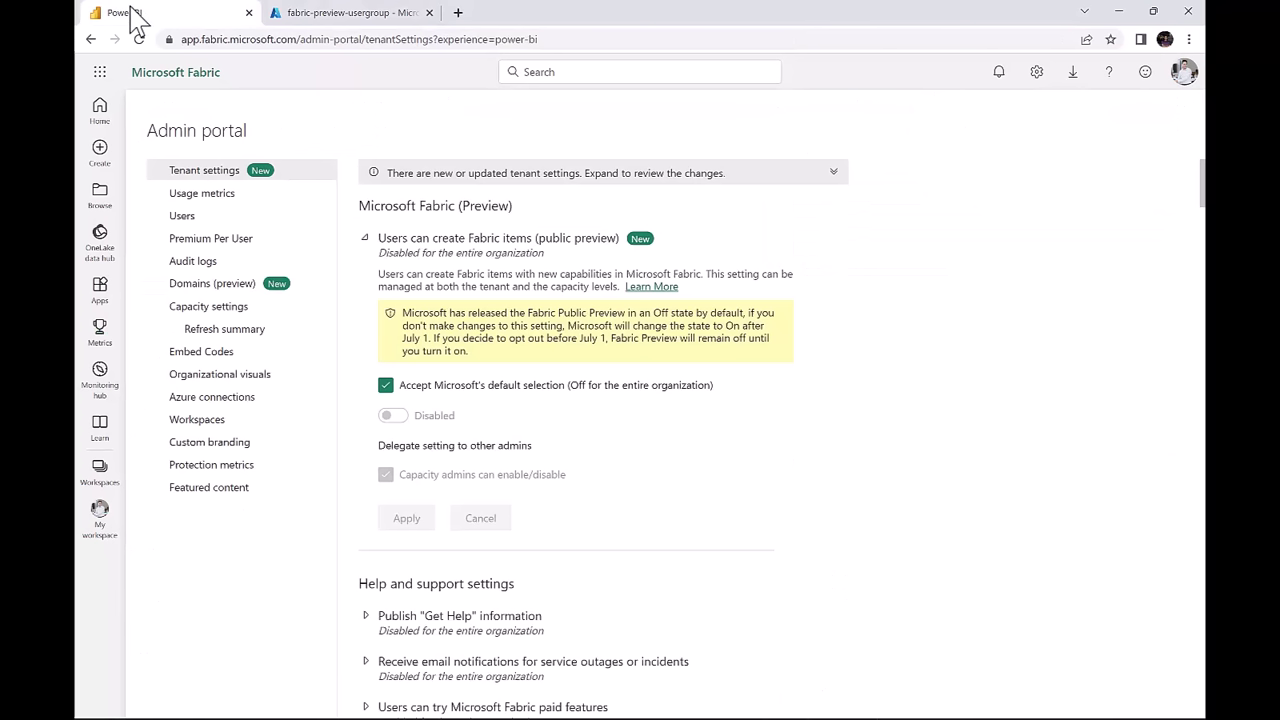
- Enable 'Users can create Fabric items' for fabric-preview-usergroup only, apply, and reload the page
left_click(386, 387)
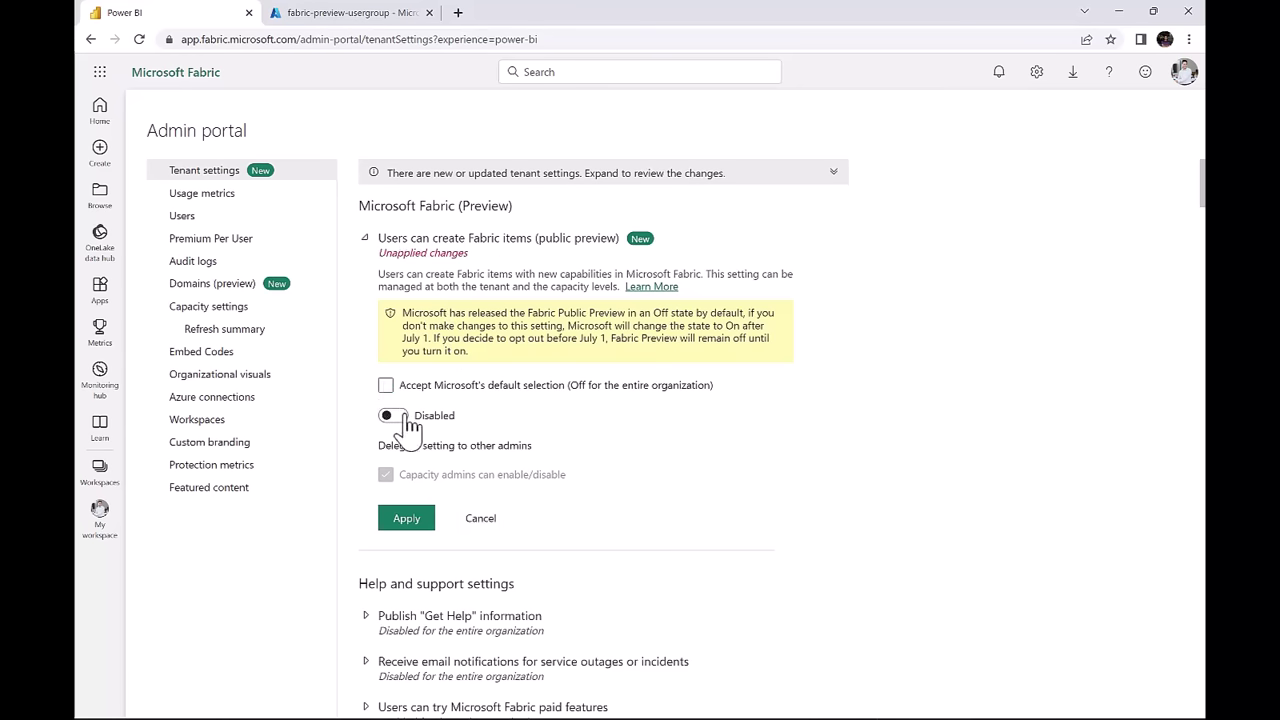
left_click(393, 417)
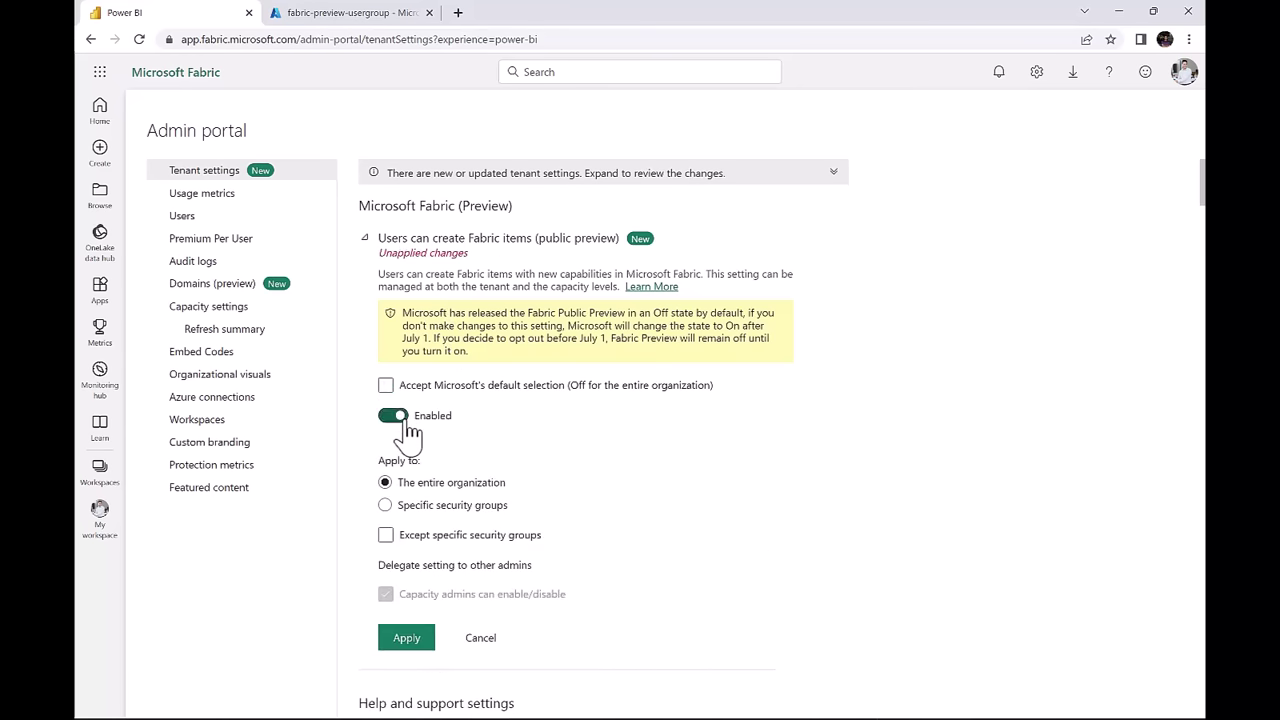
left_click(386, 507)
left_click(425, 543)
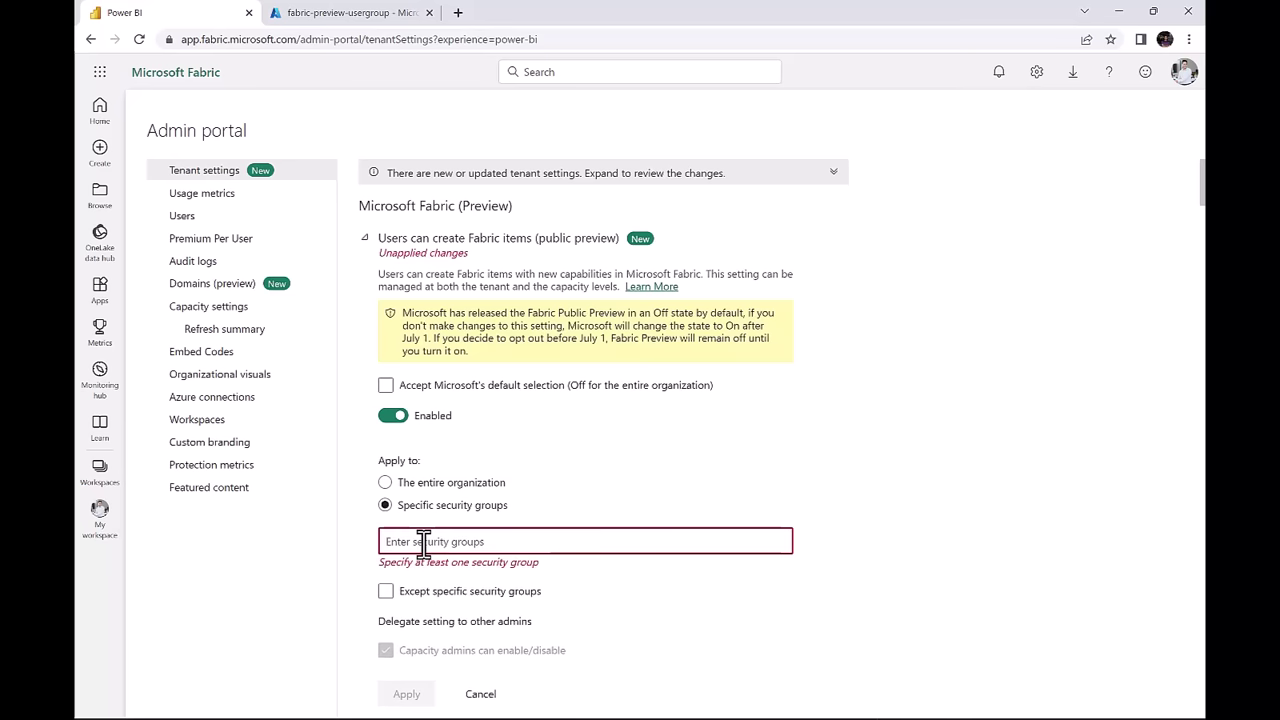
type("fabri")
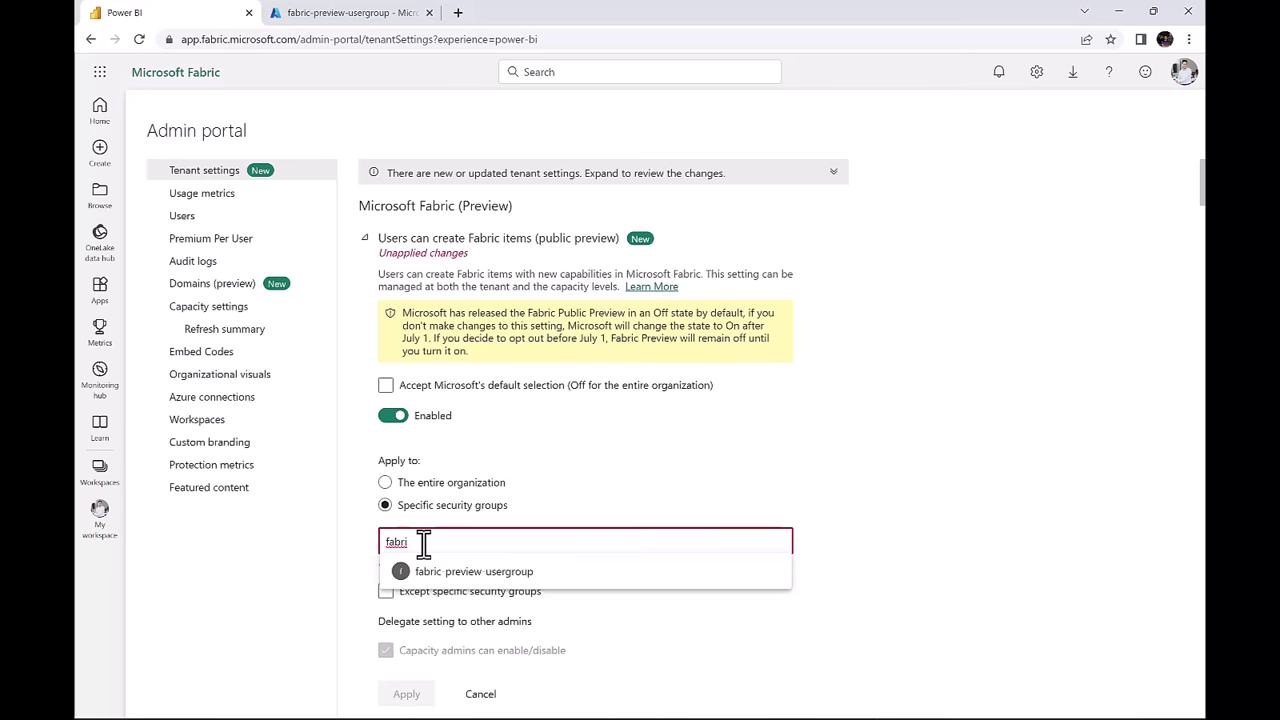
left_click(460, 573)
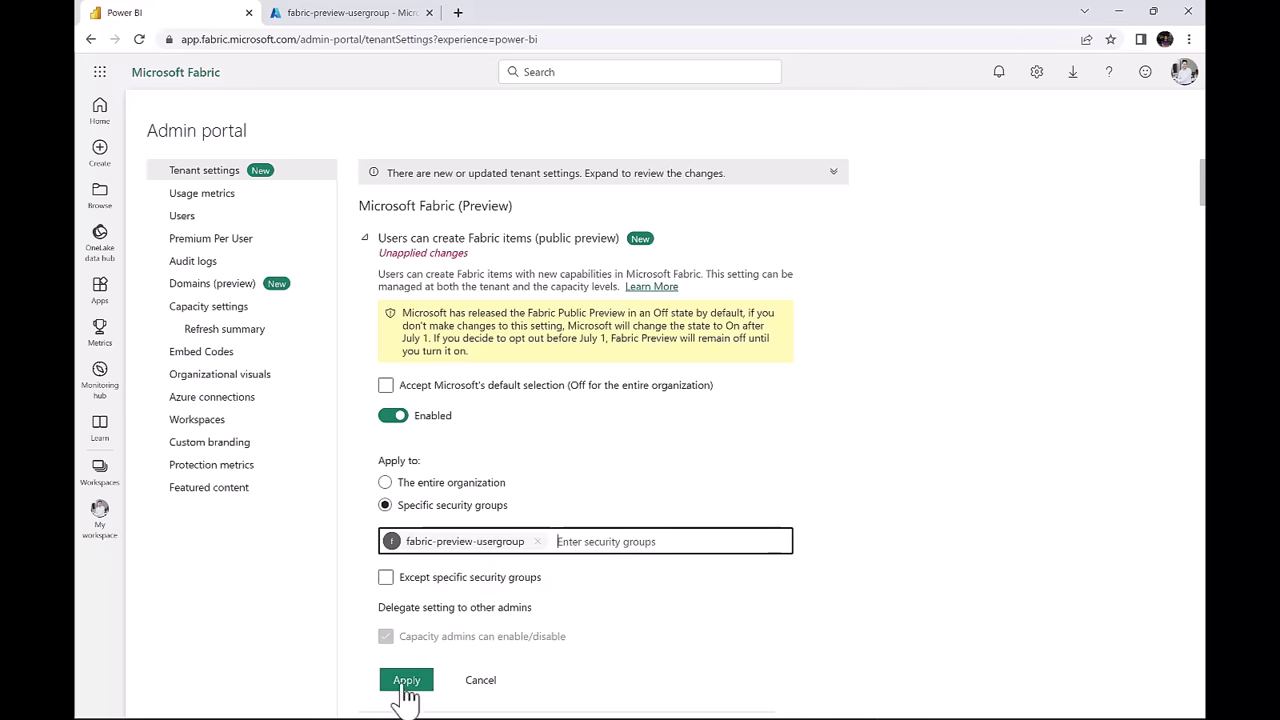
left_click(406, 682)
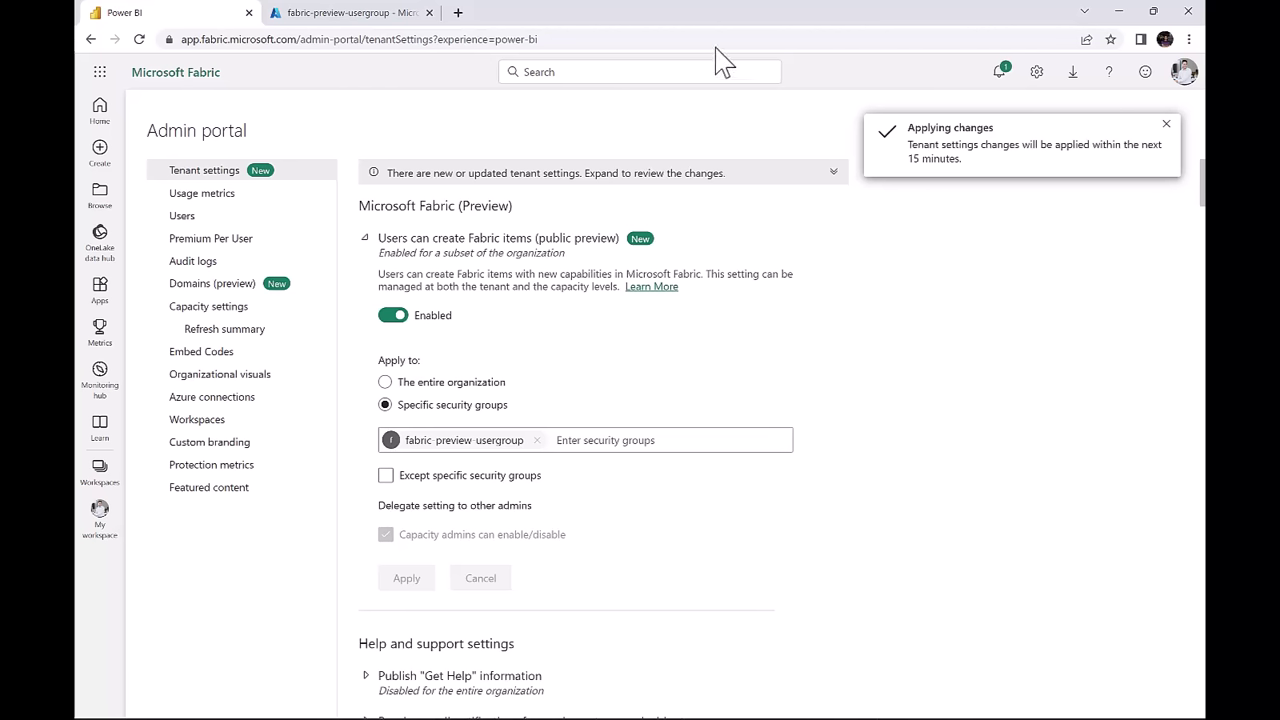
key("F5")
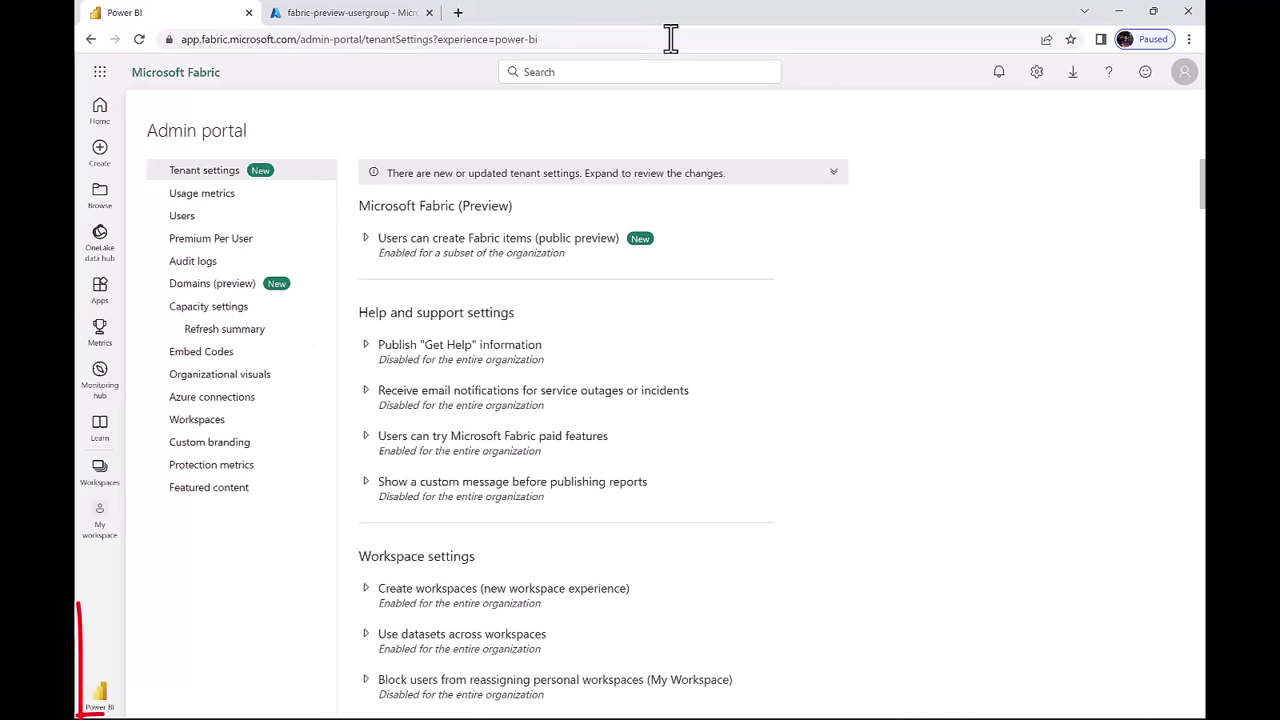
- Switch to the Microsoft Fabric home page, then to the Data Engineering experience
left_click(104, 700)
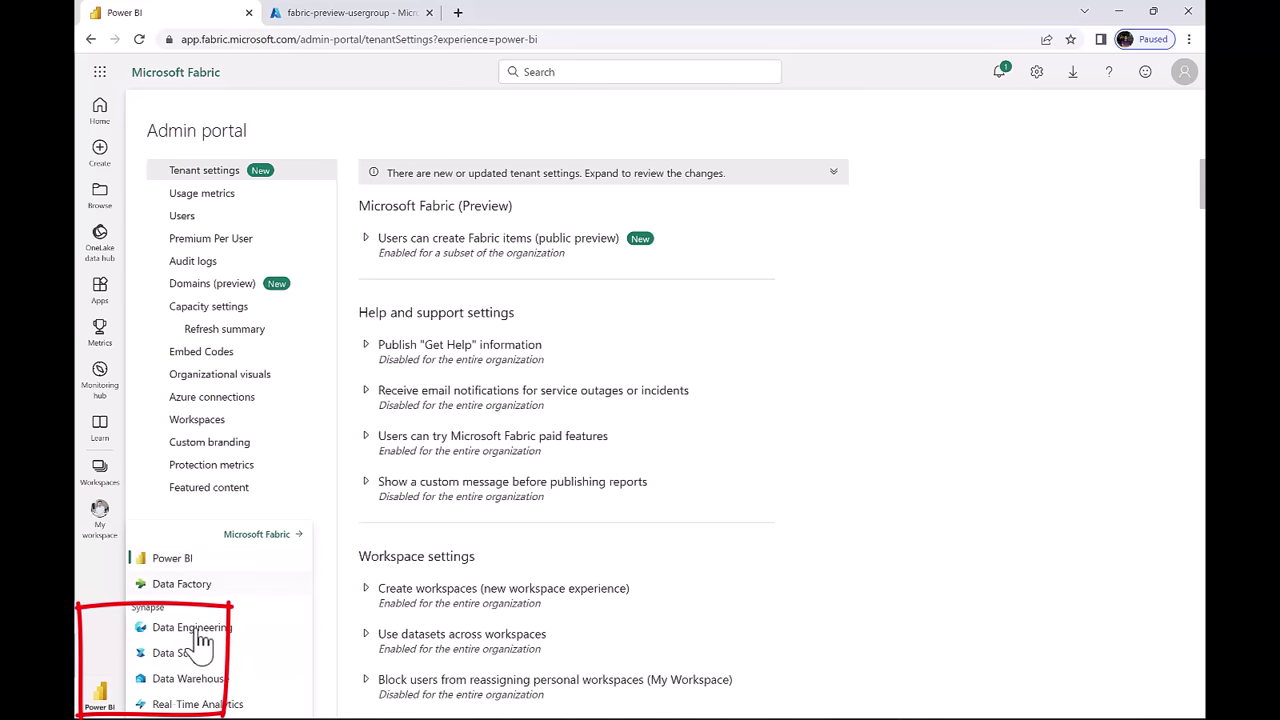
left_click(218, 562)
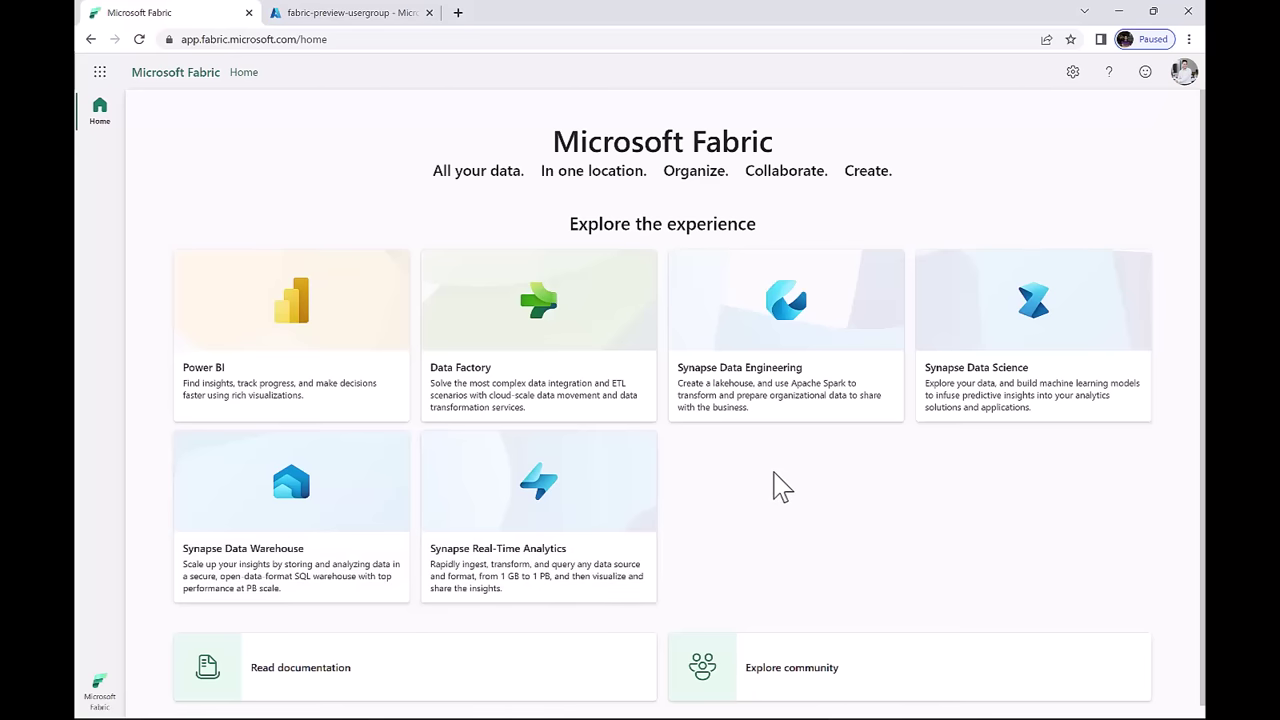
scroll(773, 482, "down", 1)
scroll(773, 474, "down", 1)
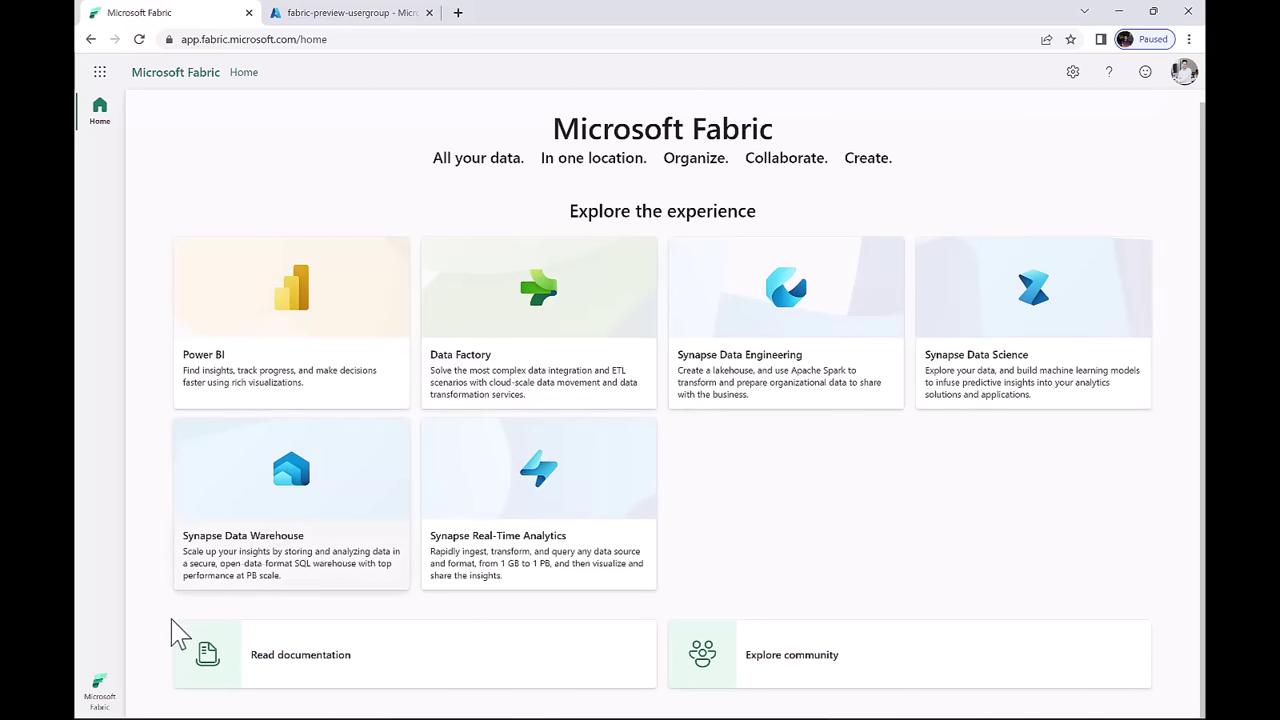
left_click(97, 686)
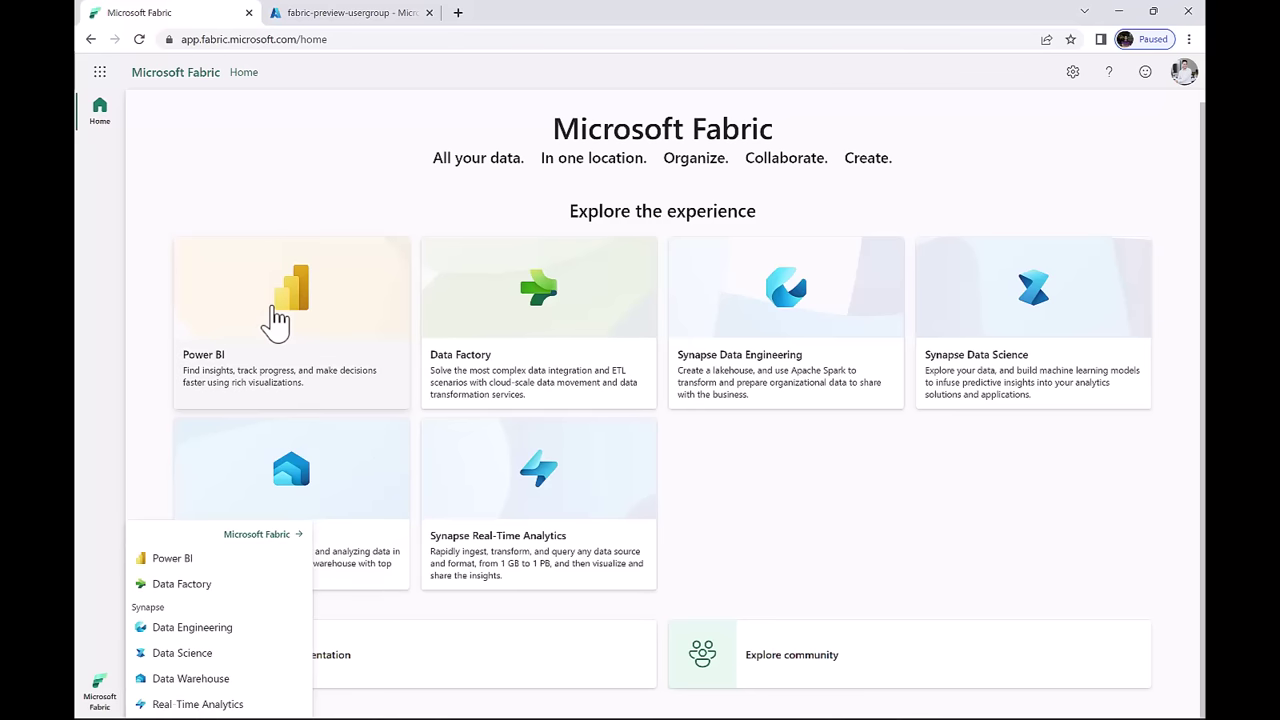
left_click(868, 513)
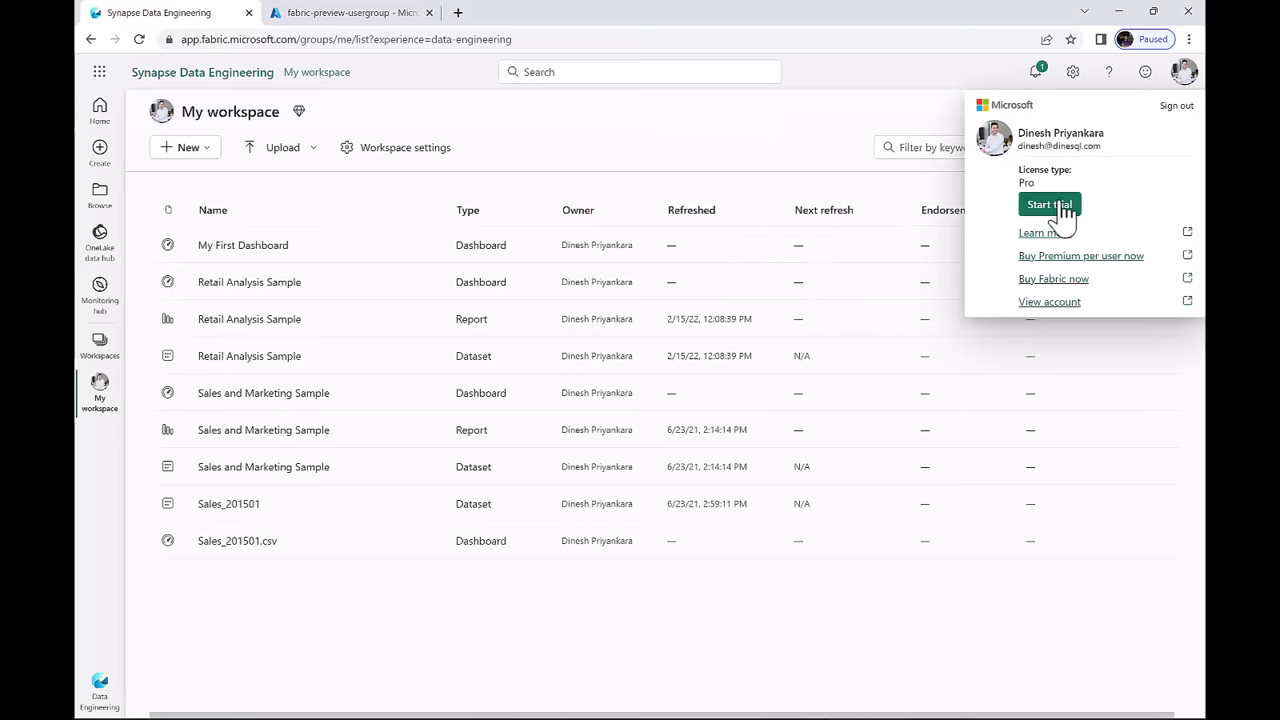
- Start and confirm a free Fabric trial, then dismiss the upgrade prompt and account panel
left_click(1060, 208)
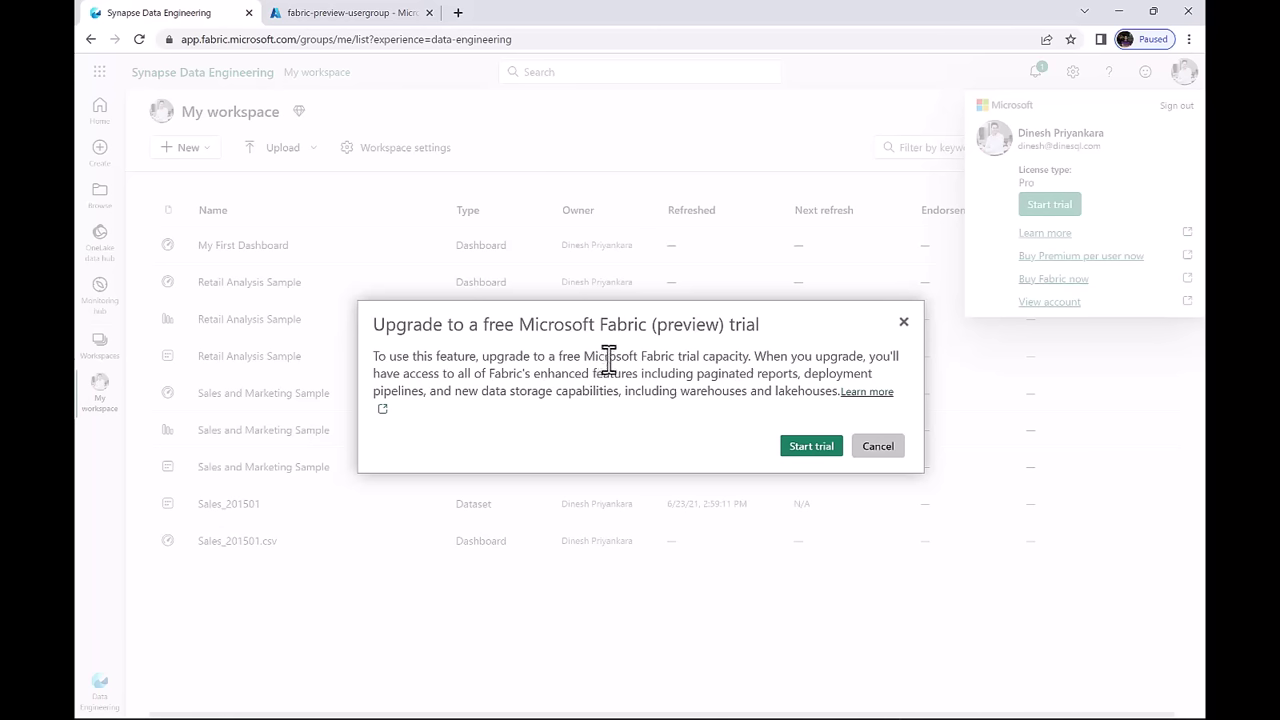
left_click(820, 443)
left_click(893, 449)
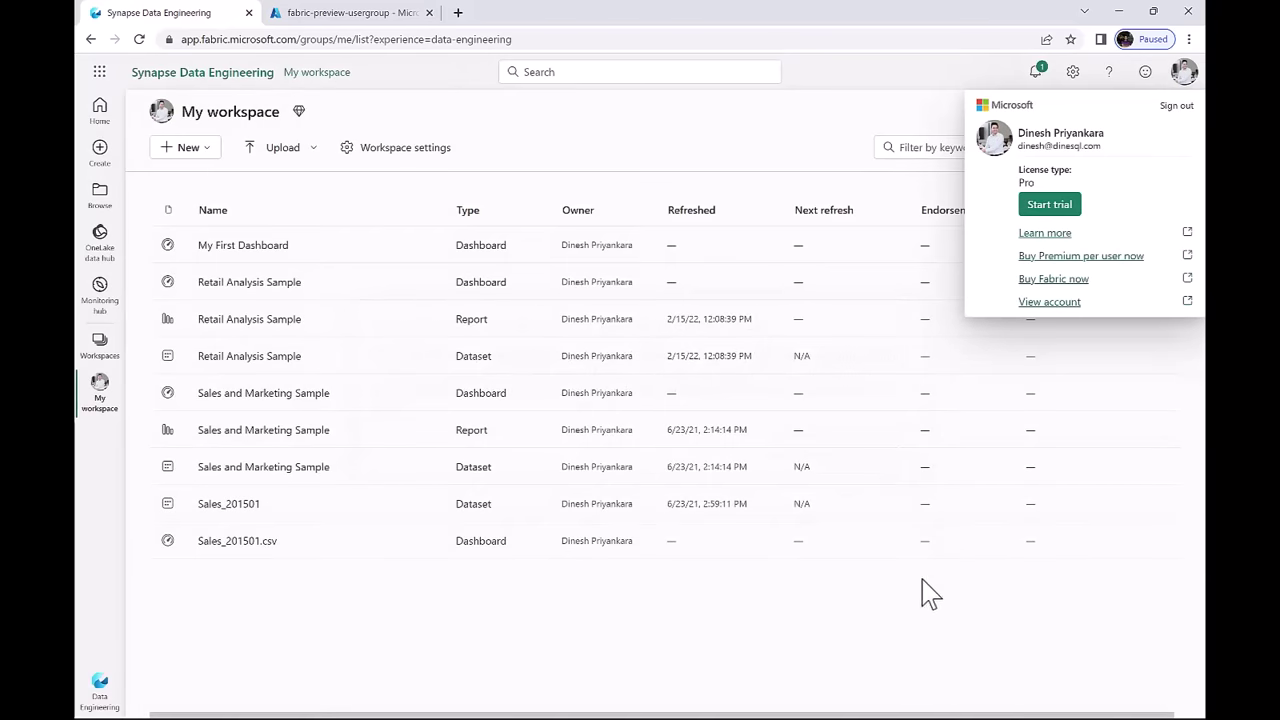
left_click(896, 620)
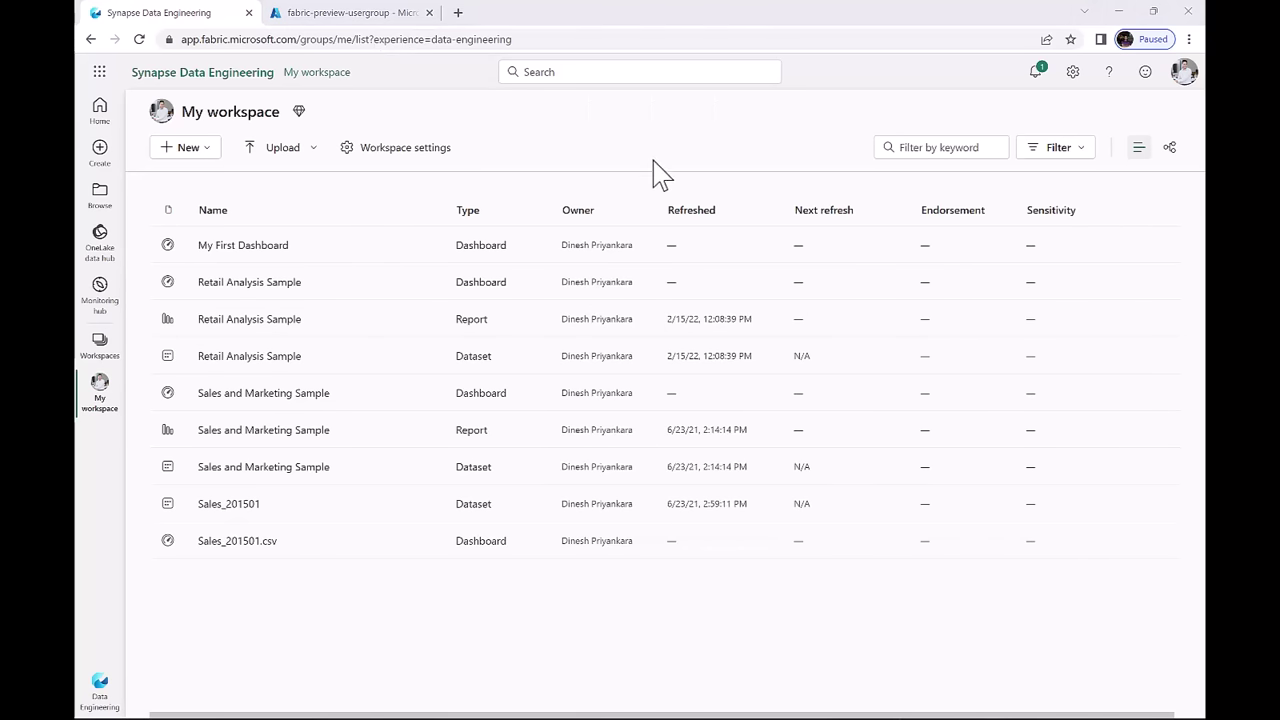
- Begin a new Lakehouse, dismiss the upgrade confirmation, and verify the trial shows 59 days left
left_click(210, 150)
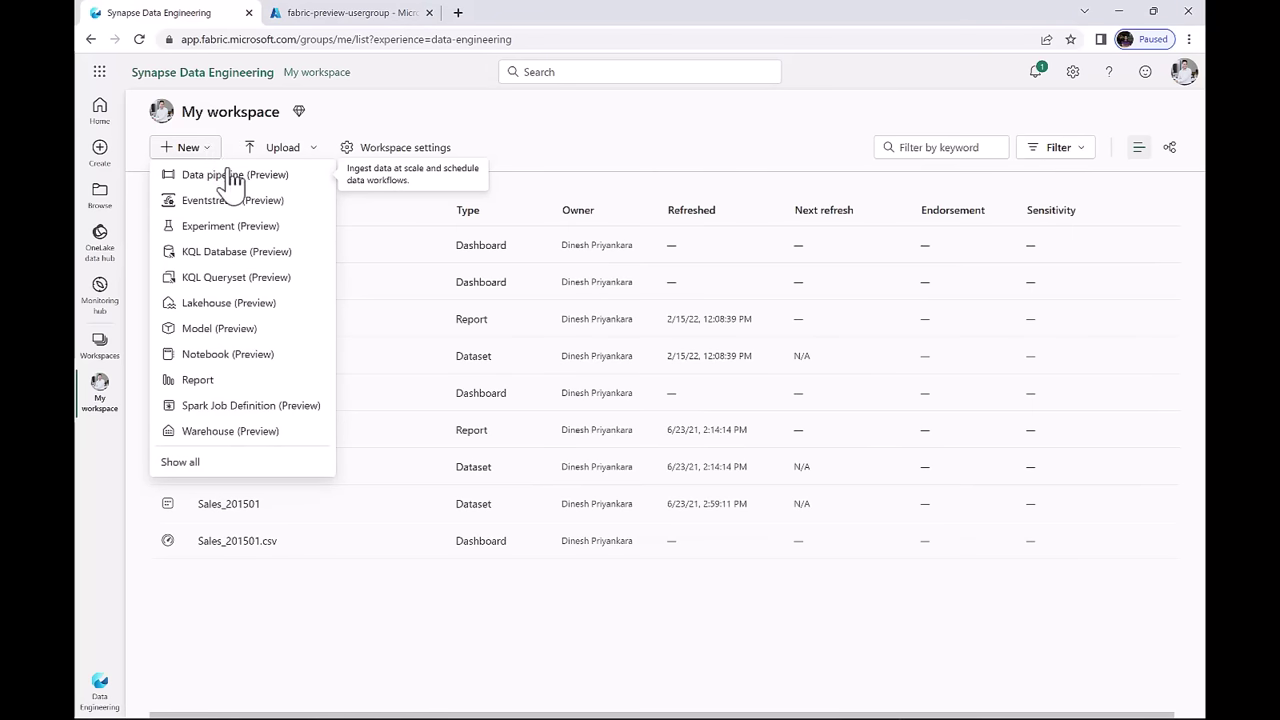
left_click(257, 305)
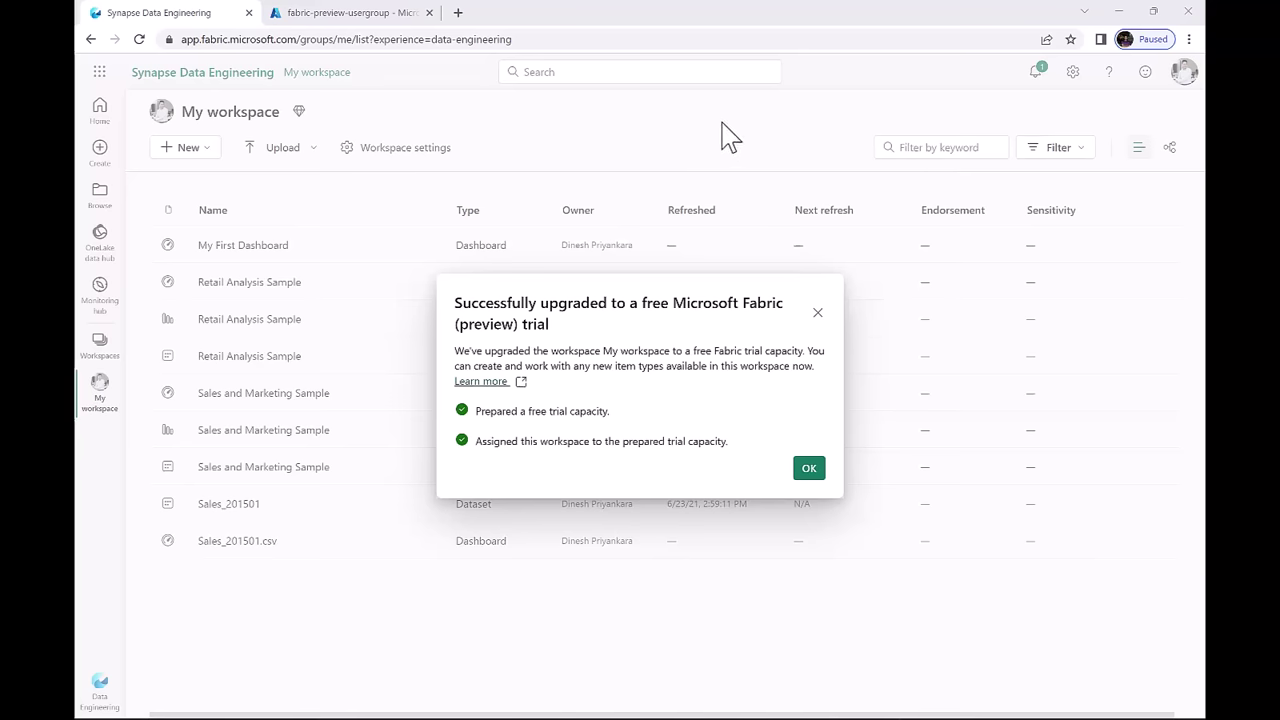
key("Escape")
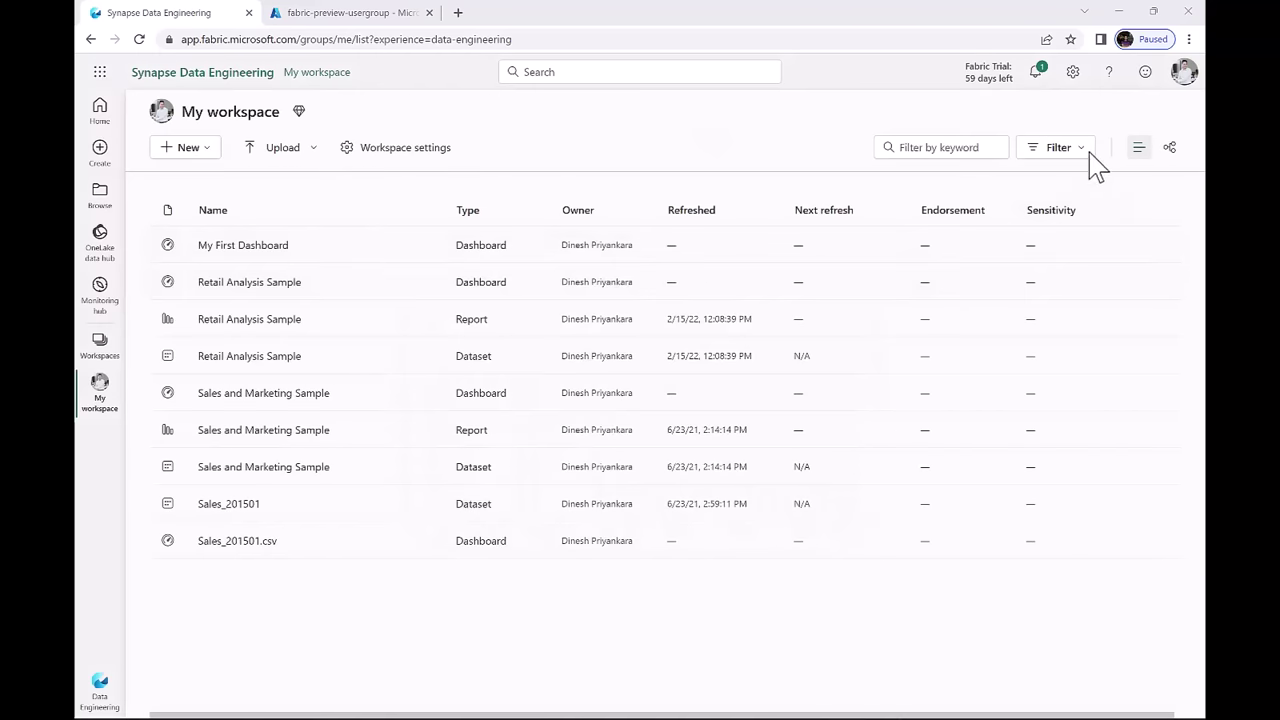
left_click(1182, 76)
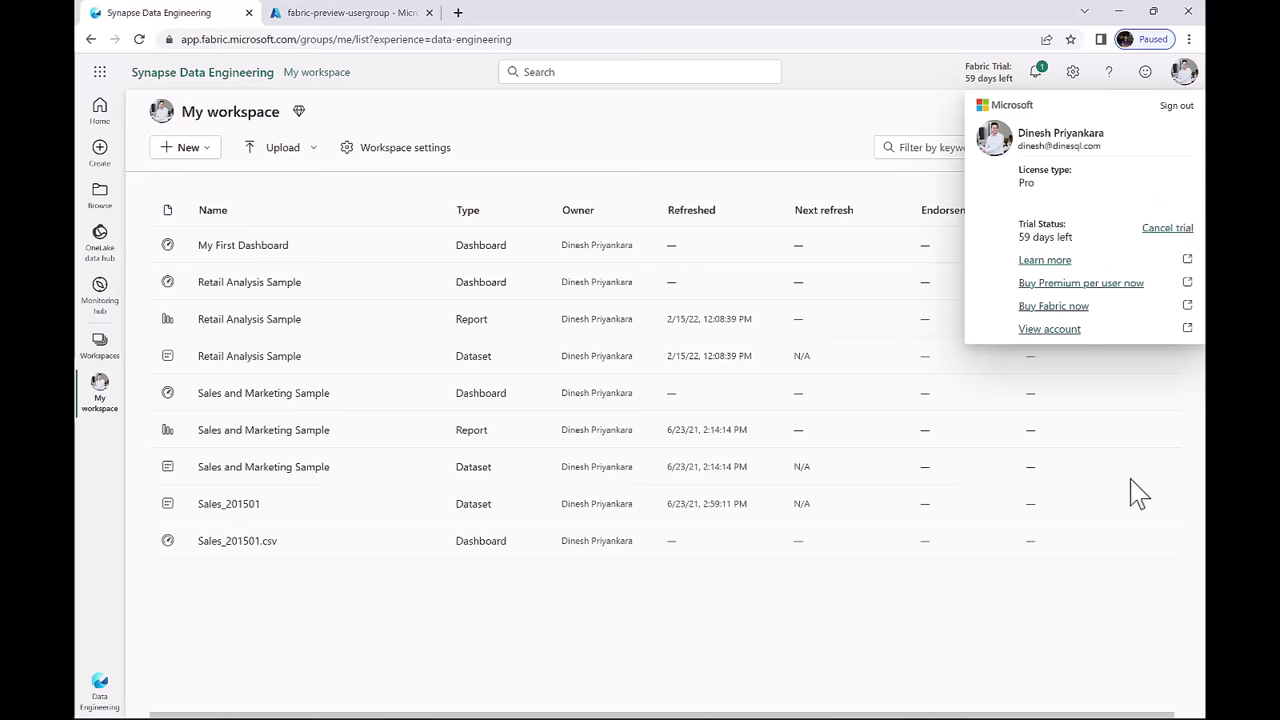
key("alt+Tab")
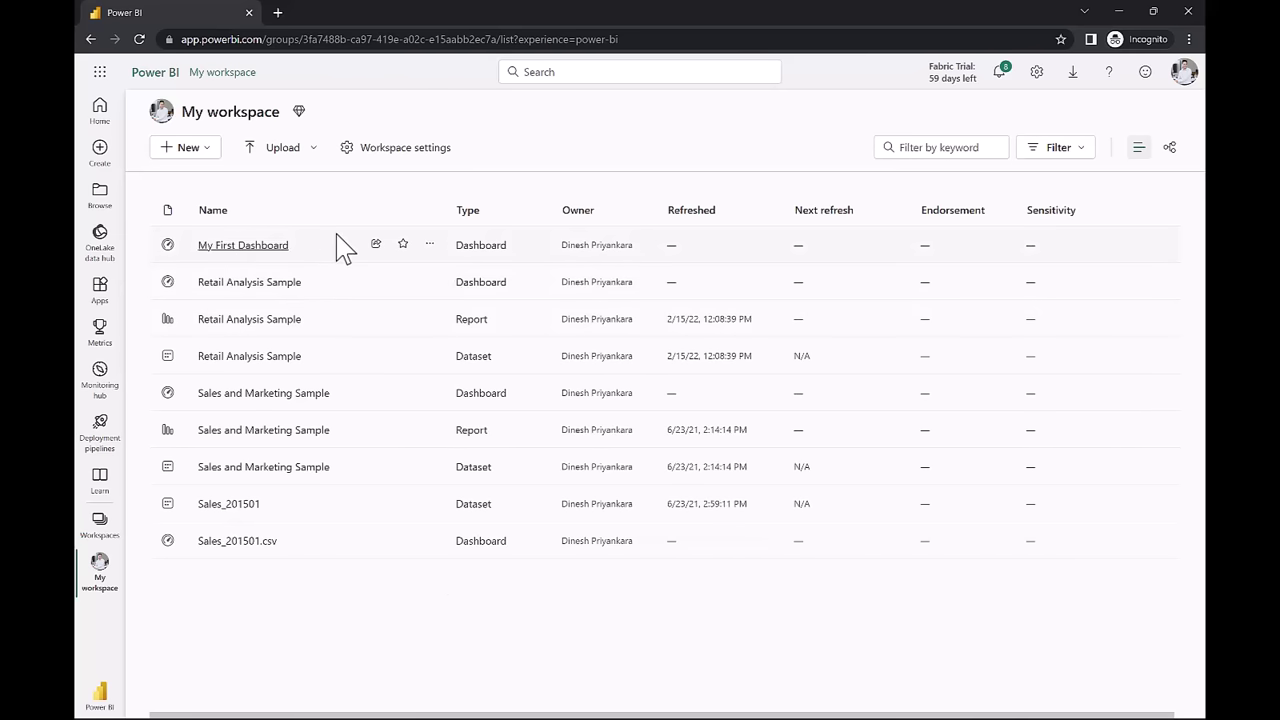
- Show all creatable item types, including Lakehouse, Notebook, Data pipeline and Warehouse
left_click(205, 150)
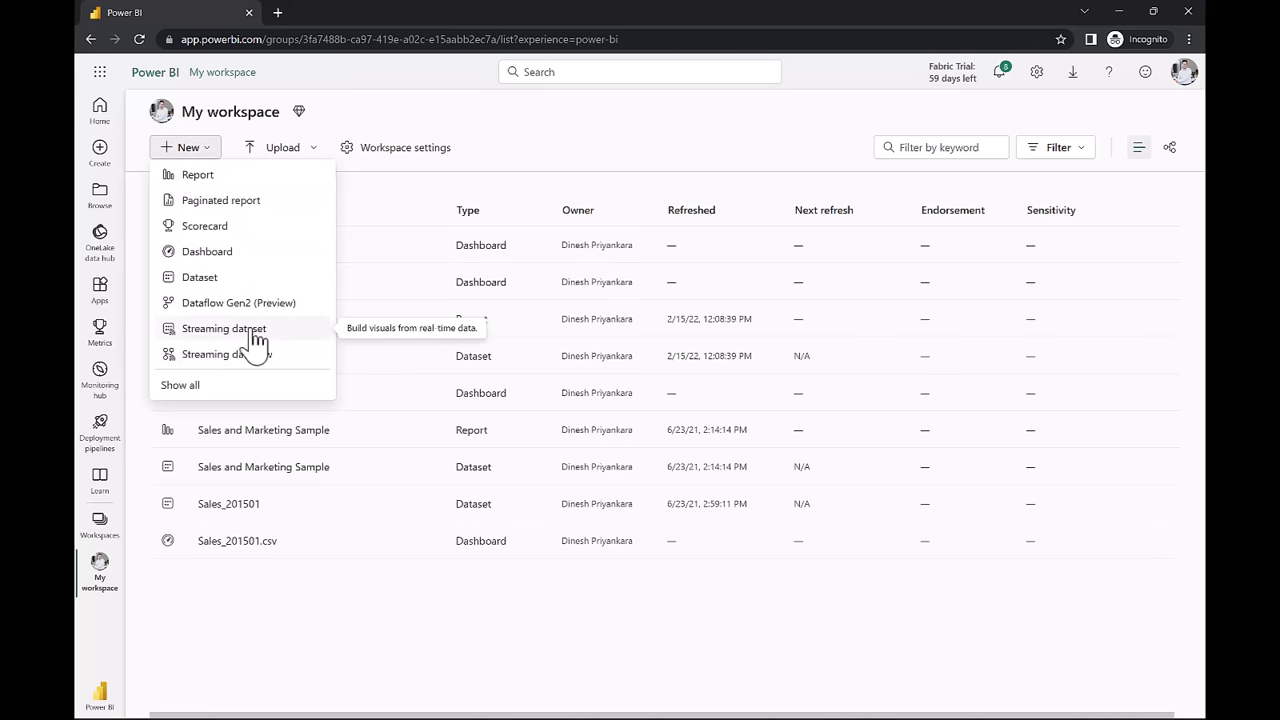
left_click(186, 390)
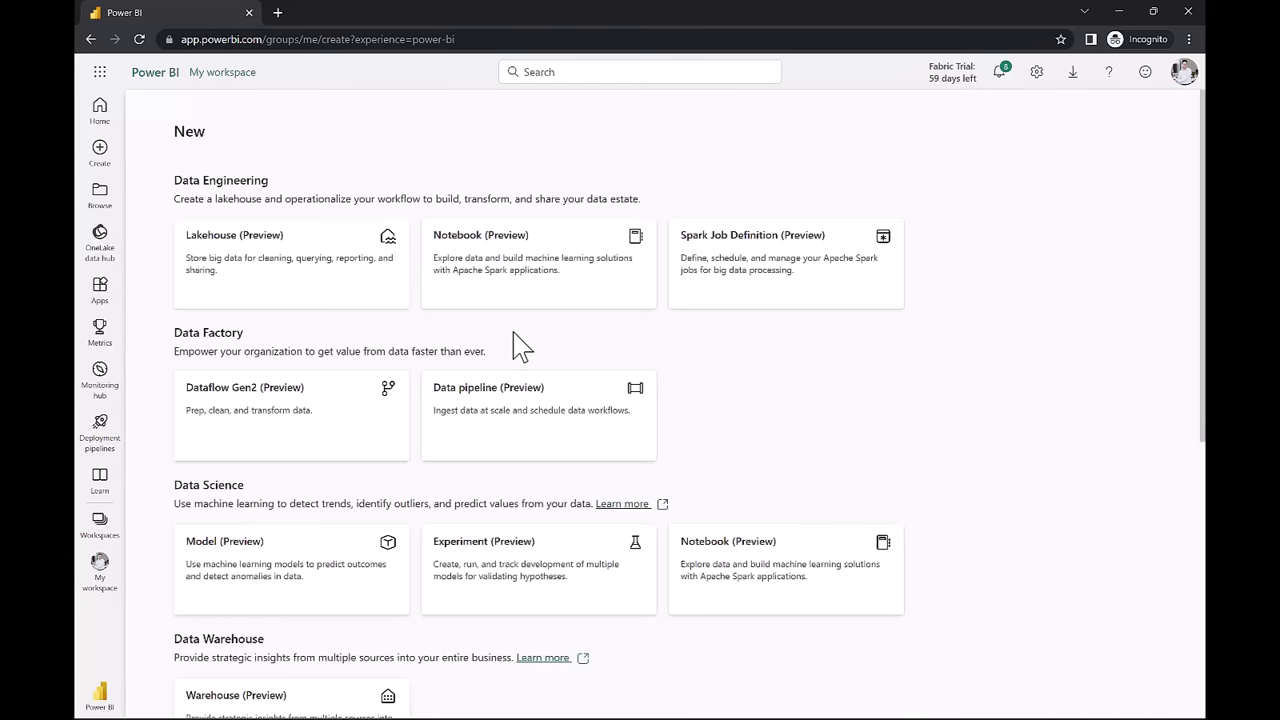
scroll(700, 357, "down", 5)
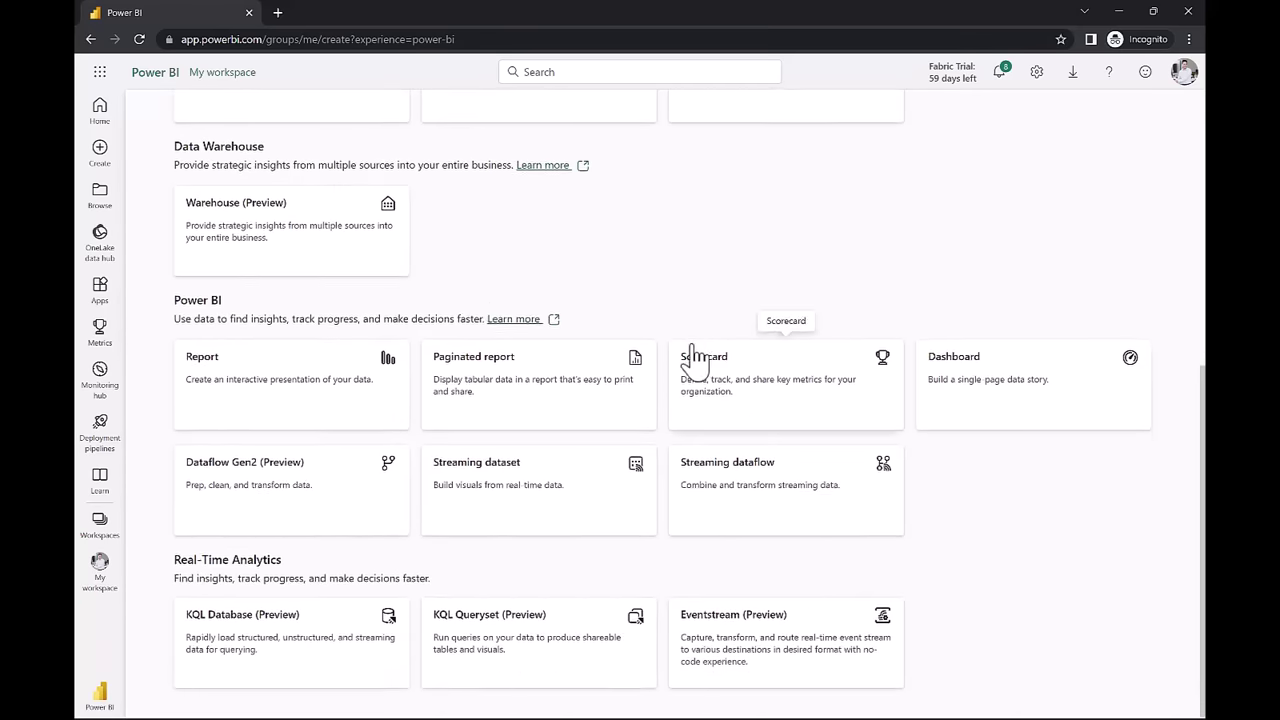
scroll(694, 362, "up", 5)
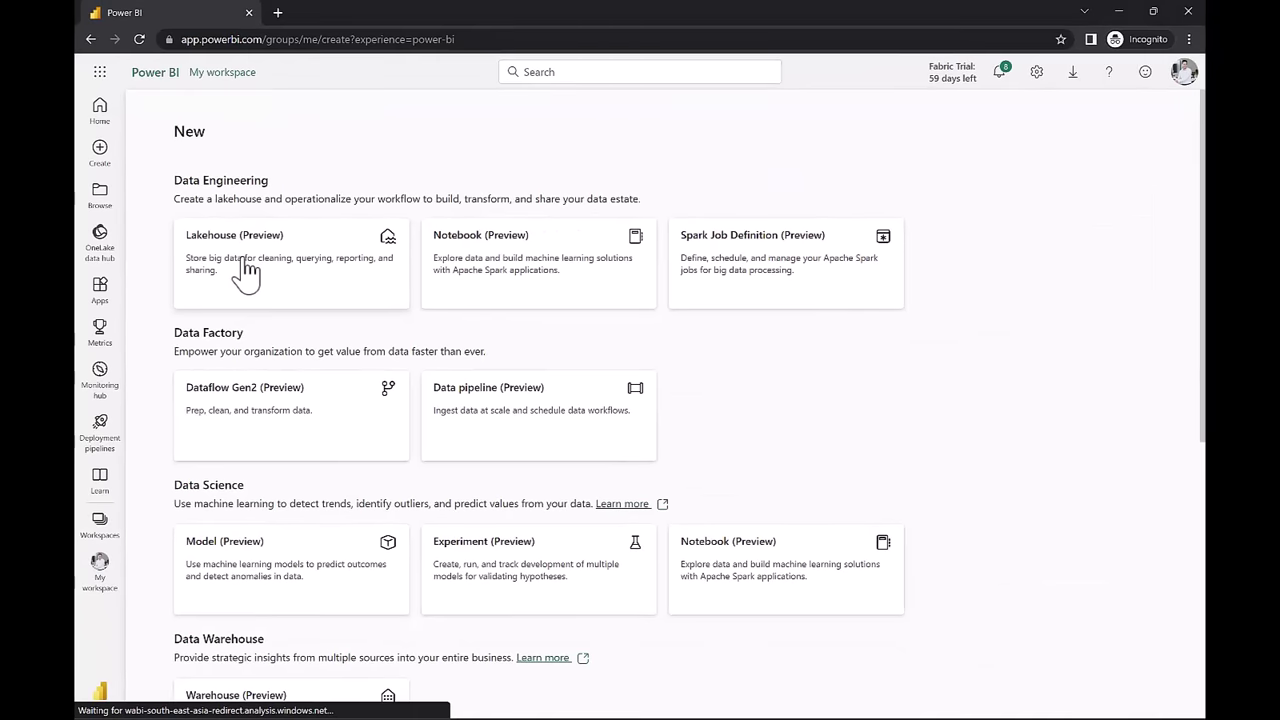
- Create a Lakehouse named lakehouse100
left_click(246, 272)
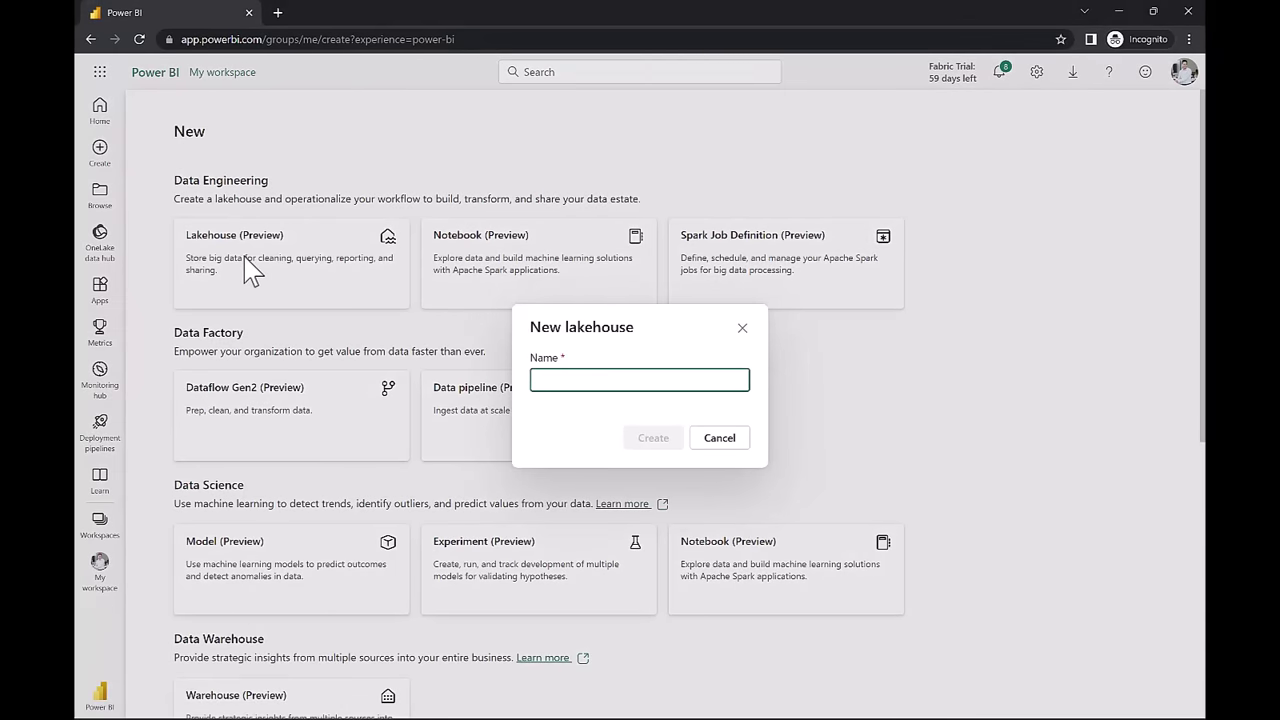
type("lakehouse100")
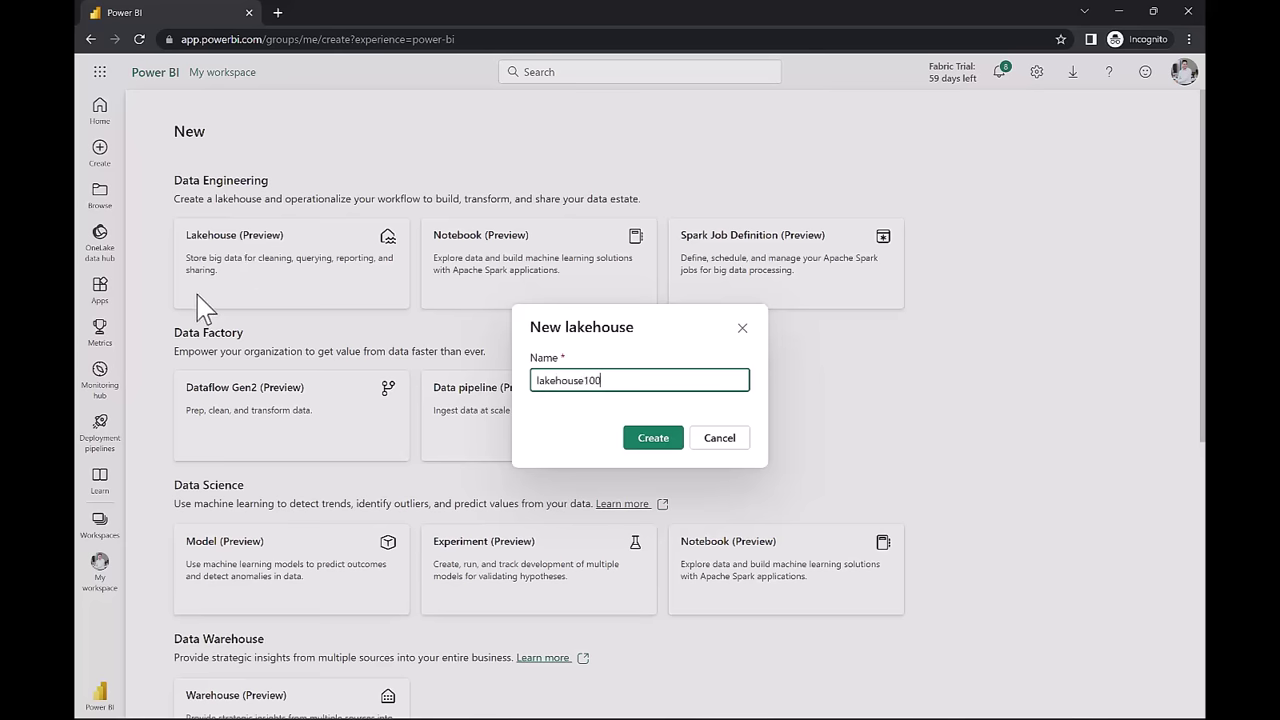
left_click(655, 437)
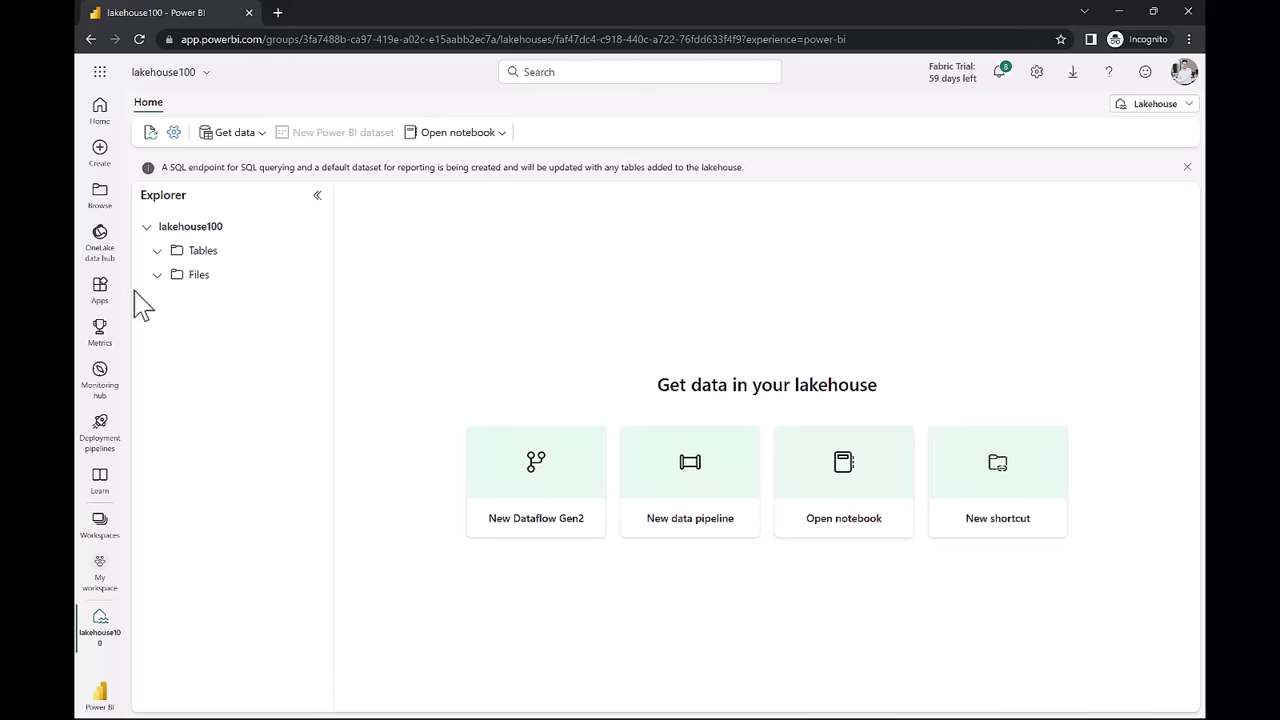
- Create three subfolders under Files: customer, product and sales
left_click(314, 276)
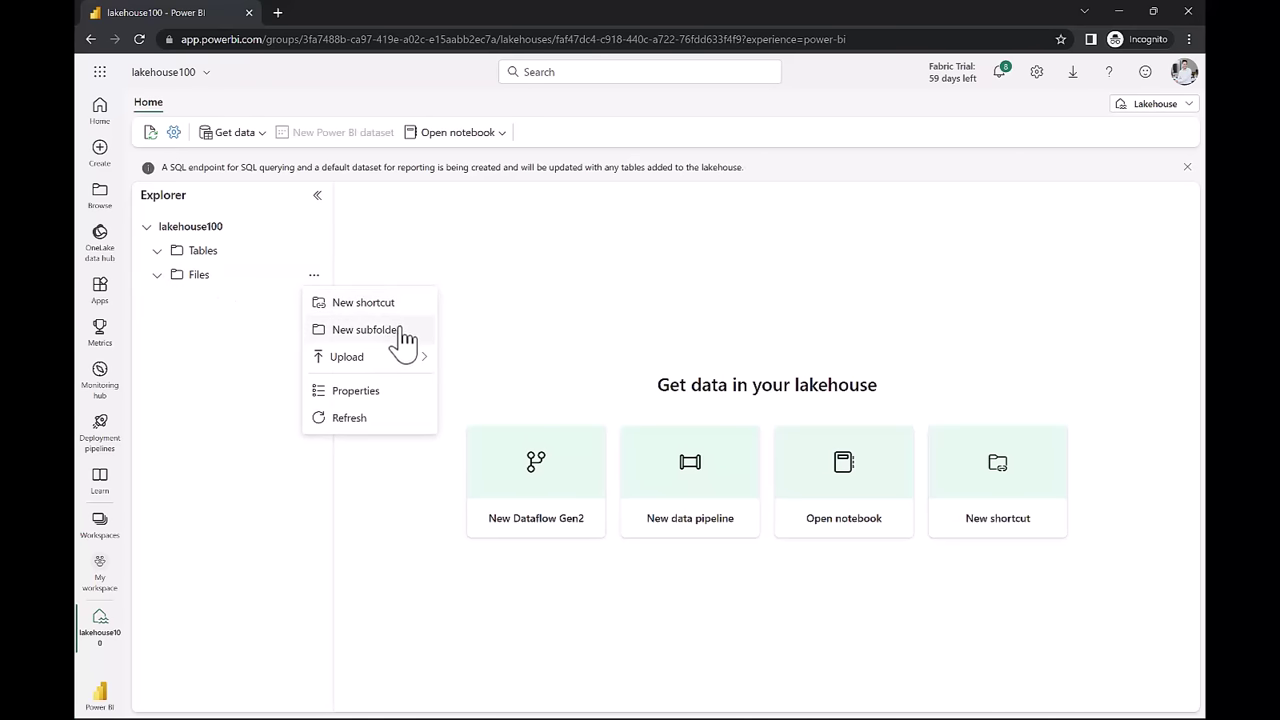
left_click(365, 330)
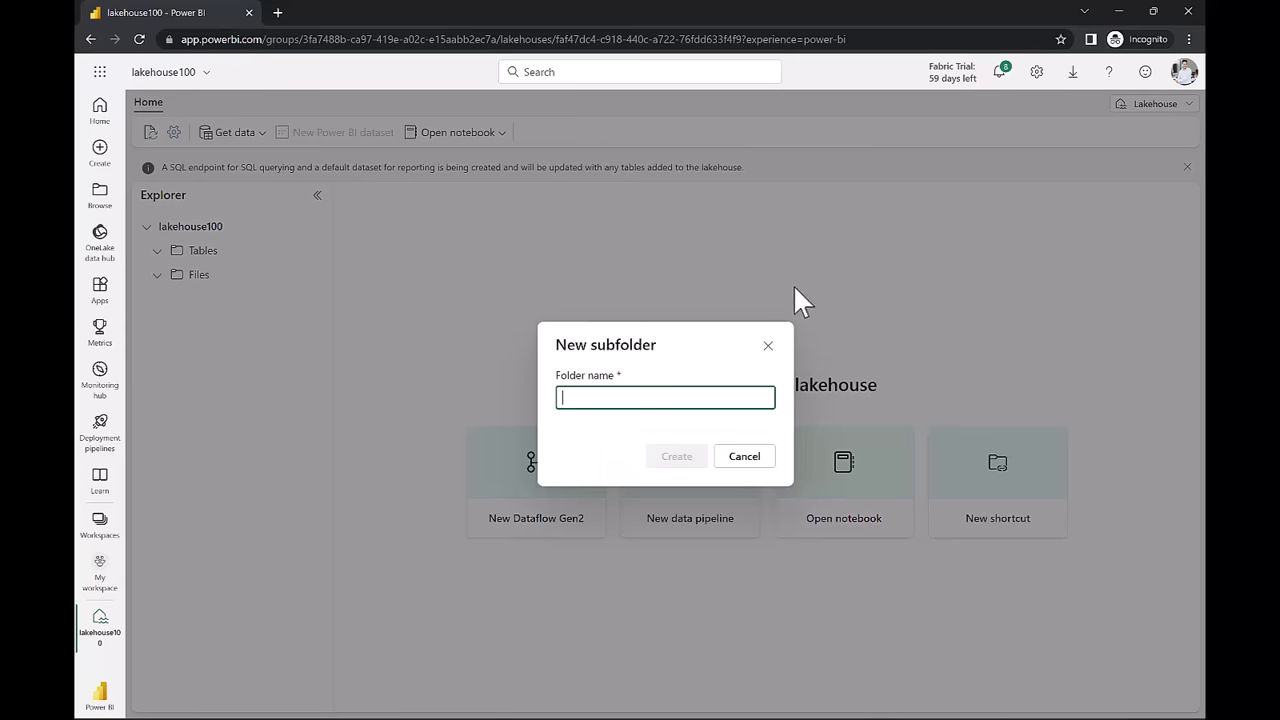
type("customer")
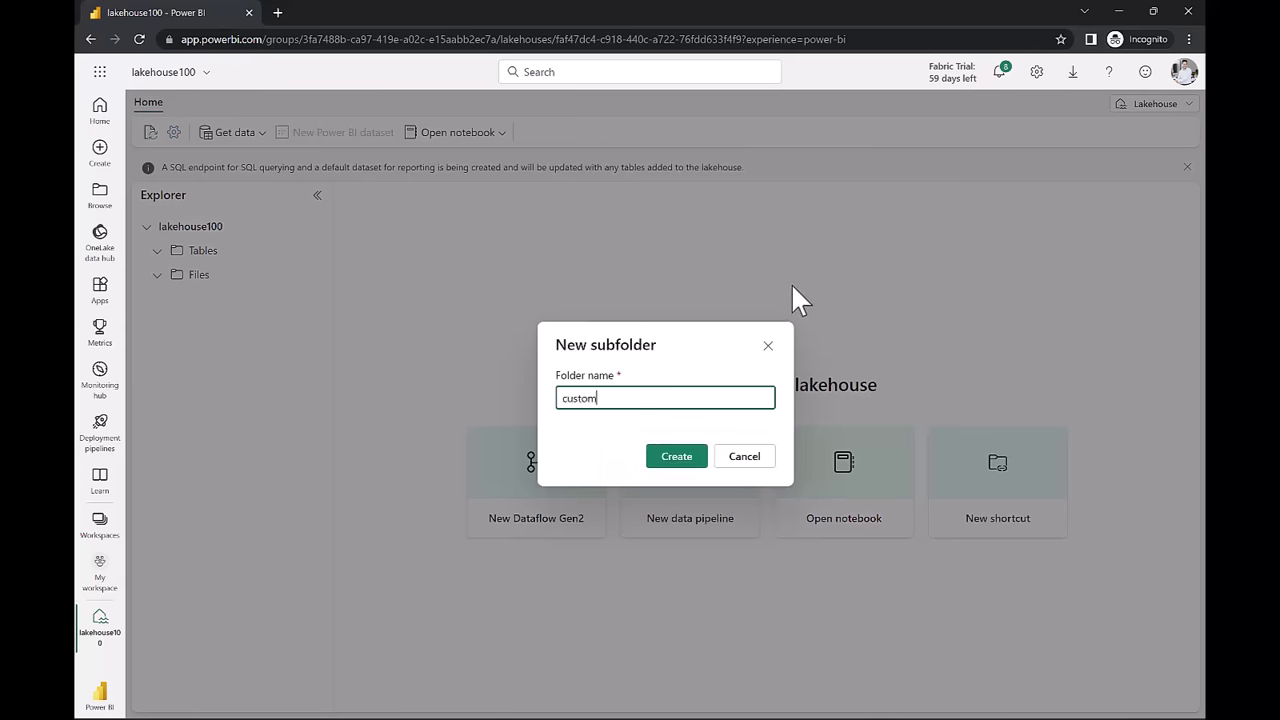
left_click(690, 462)
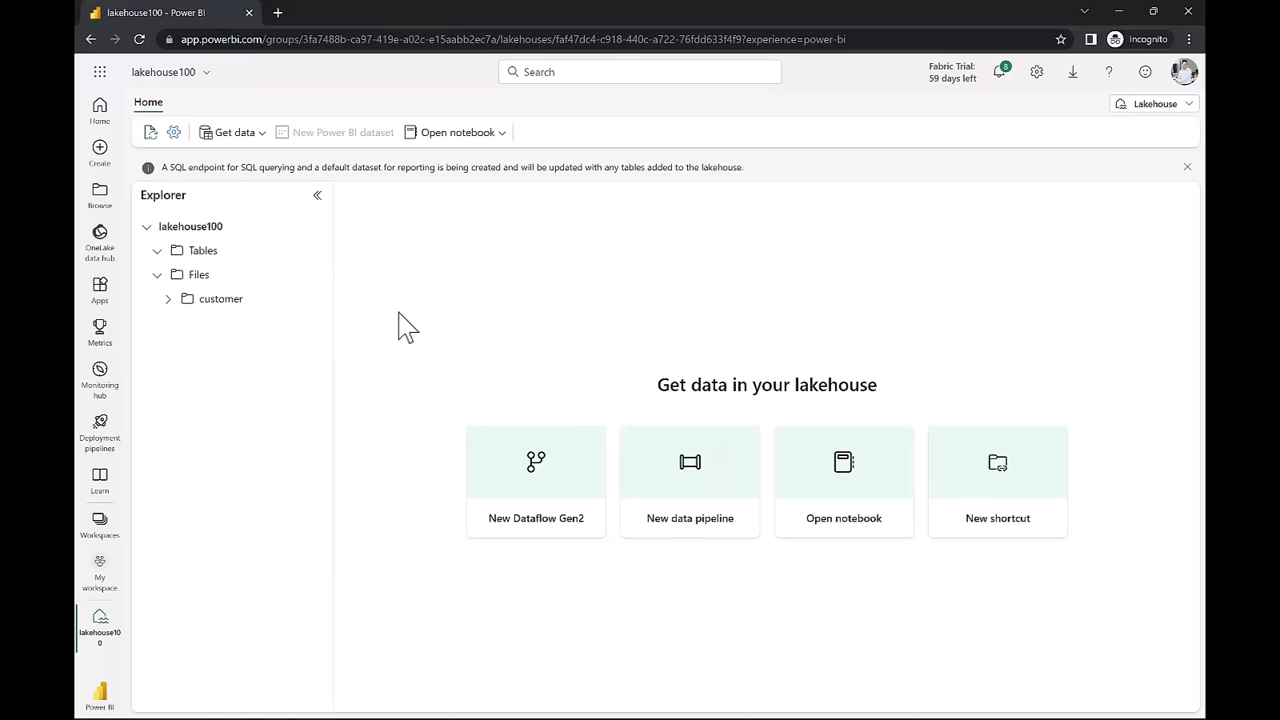
left_click(313, 274)
left_click(368, 330)
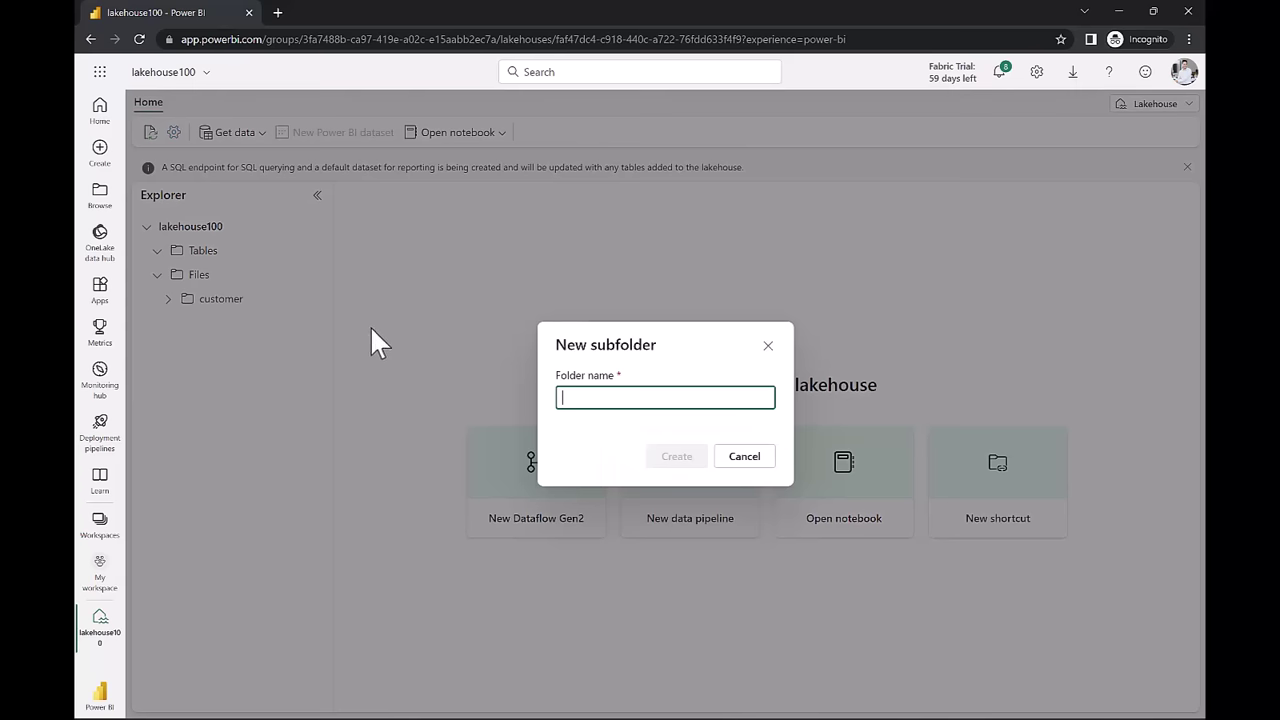
type("product")
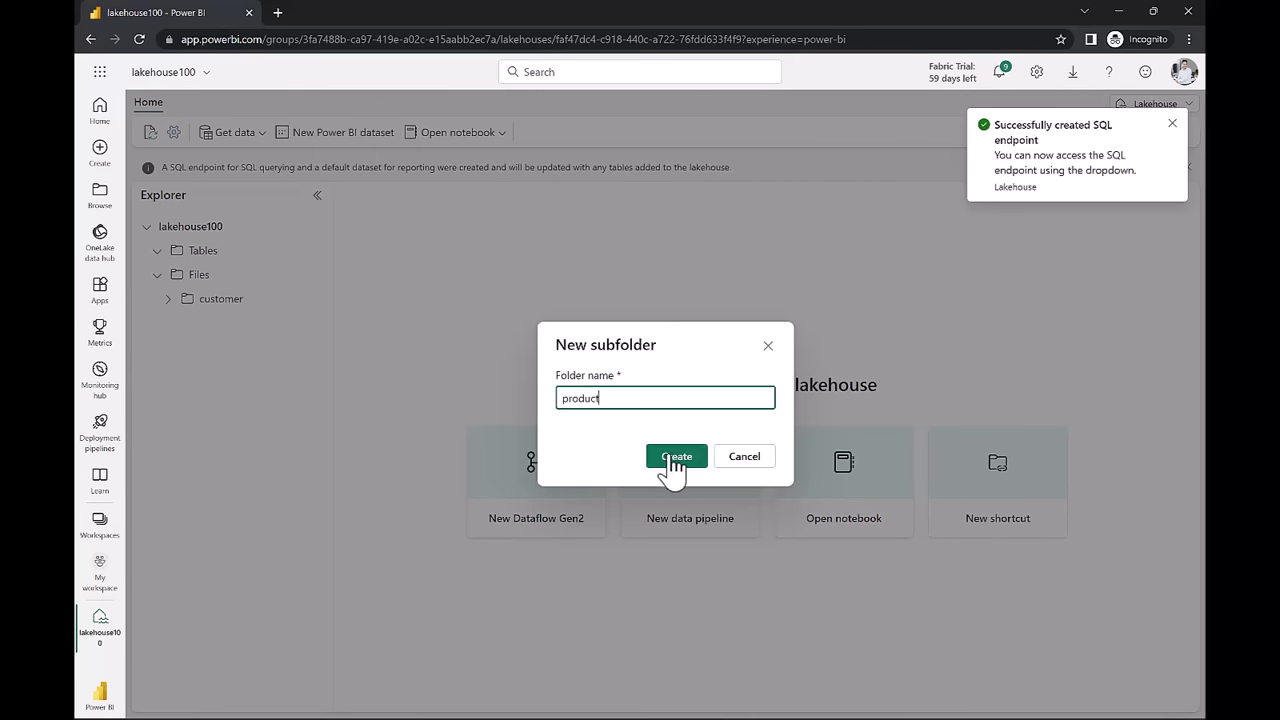
left_click(672, 460)
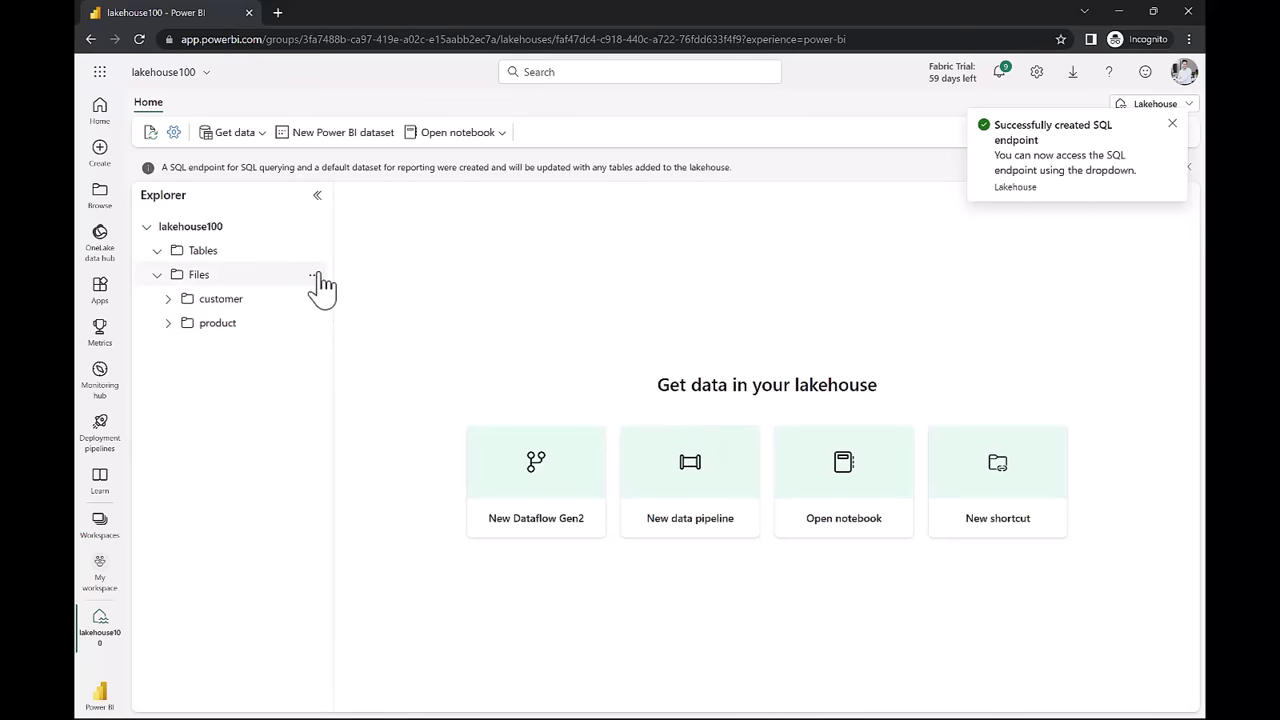
left_click(316, 276)
left_click(364, 326)
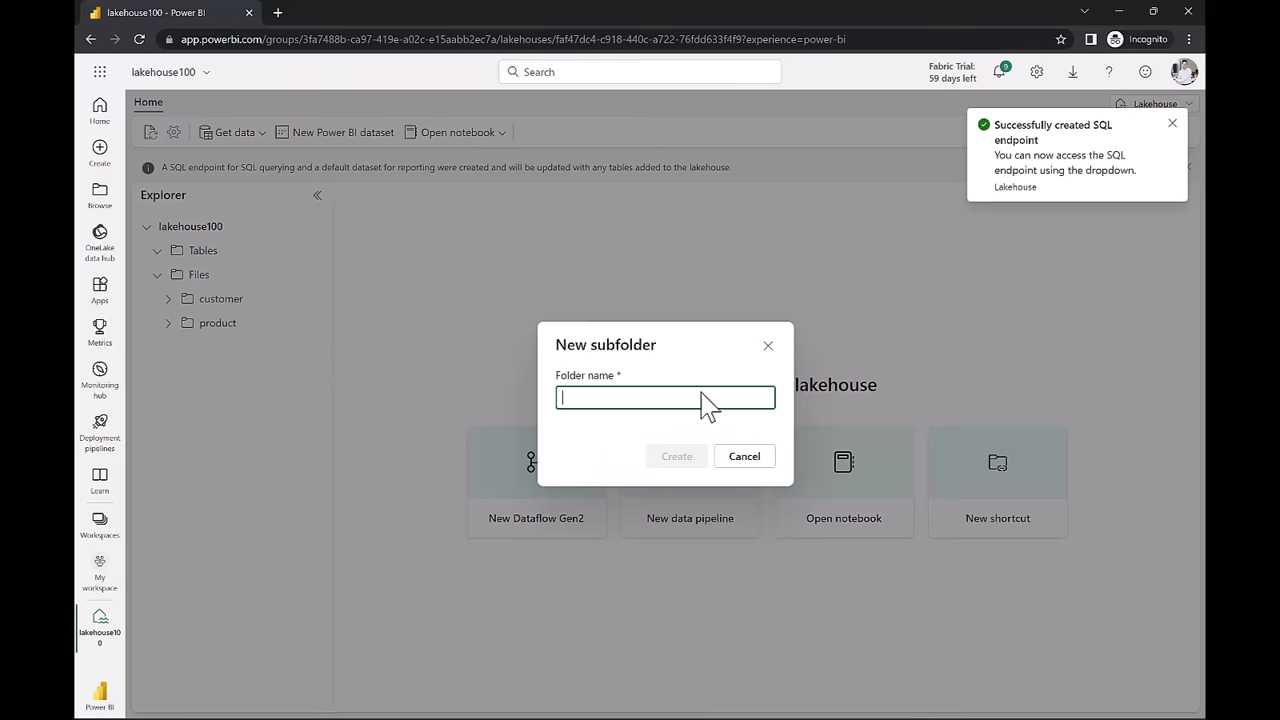
type("sales")
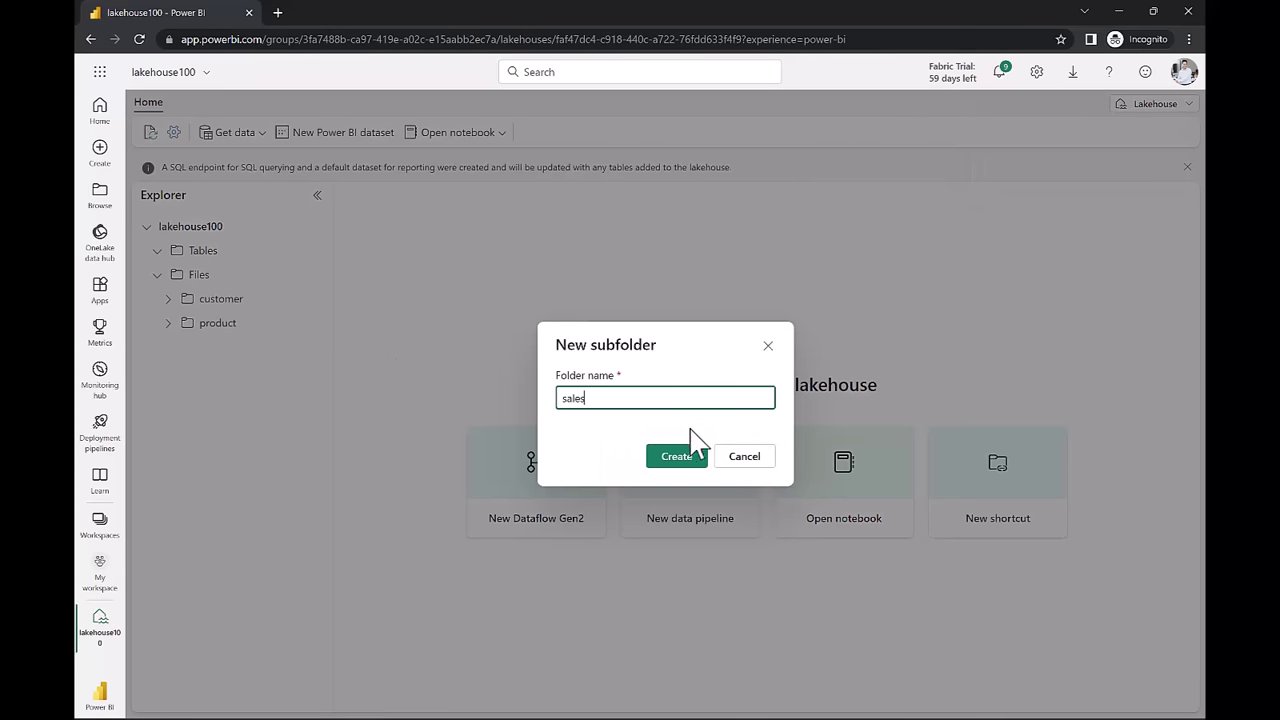
left_click(676, 456)
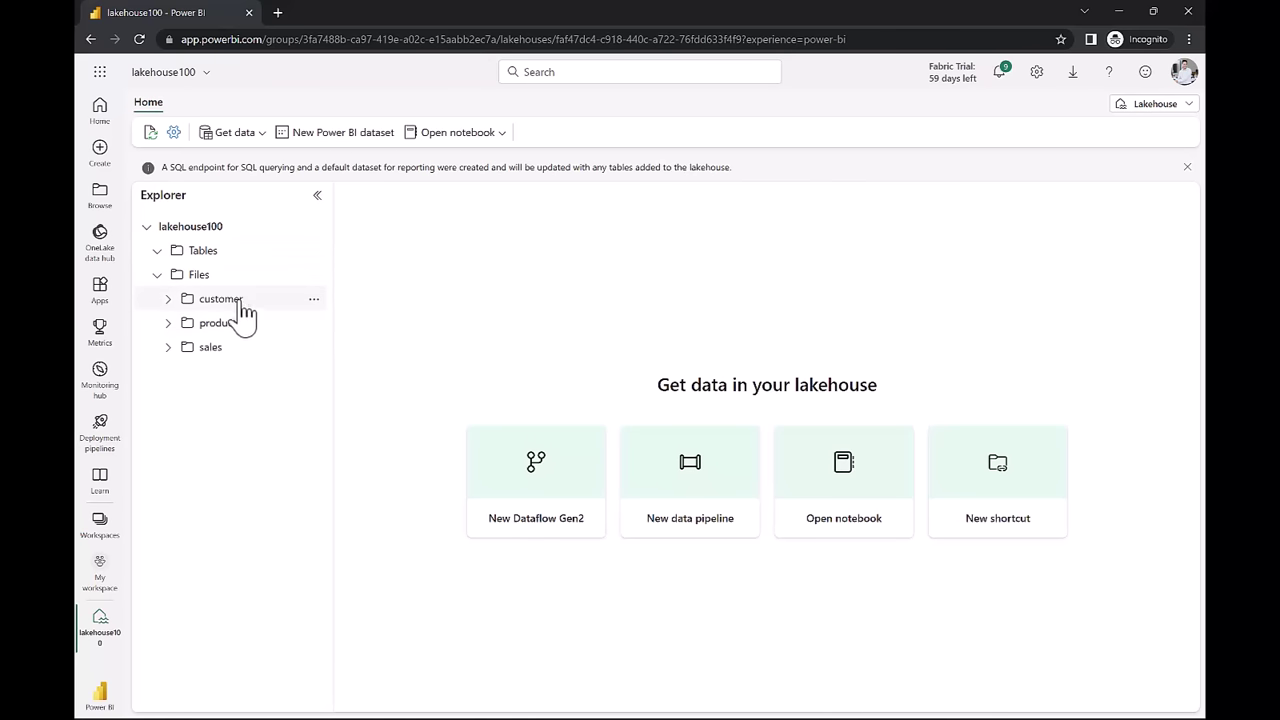
- Upload customer.csv from the computer into the customer folder and view its contents
left_click(313, 299)
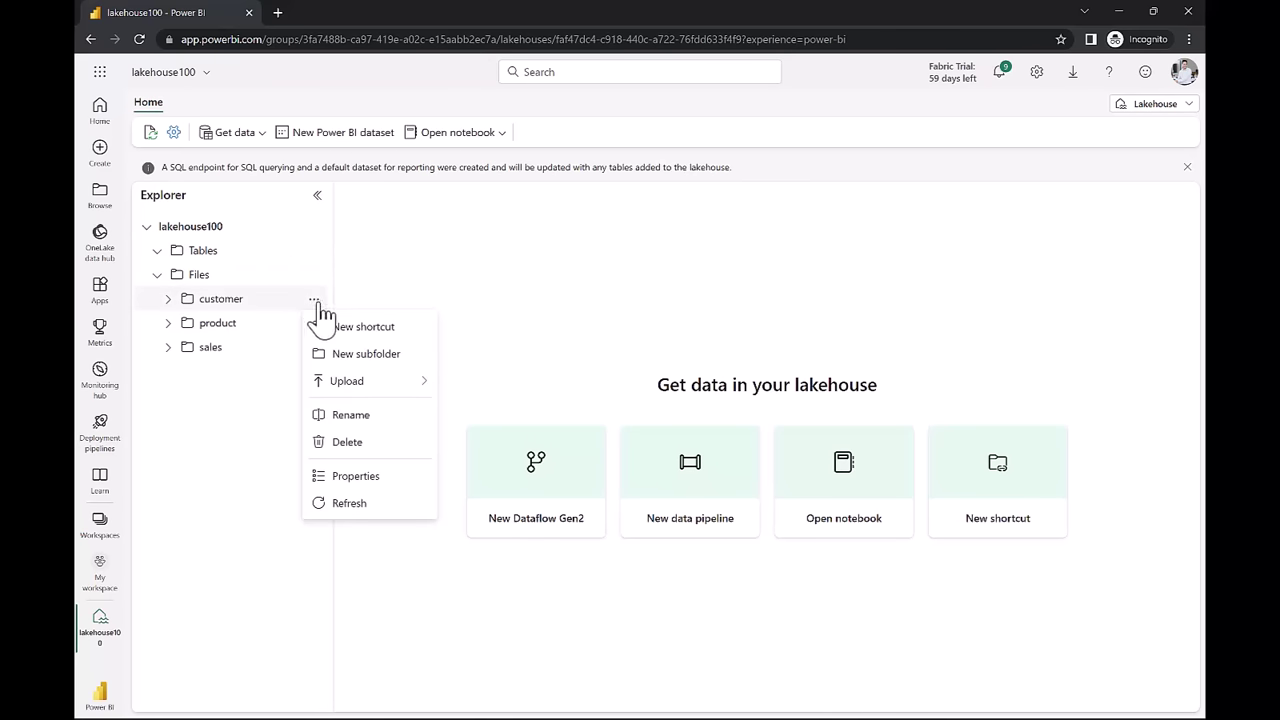
mouse_move(356, 382)
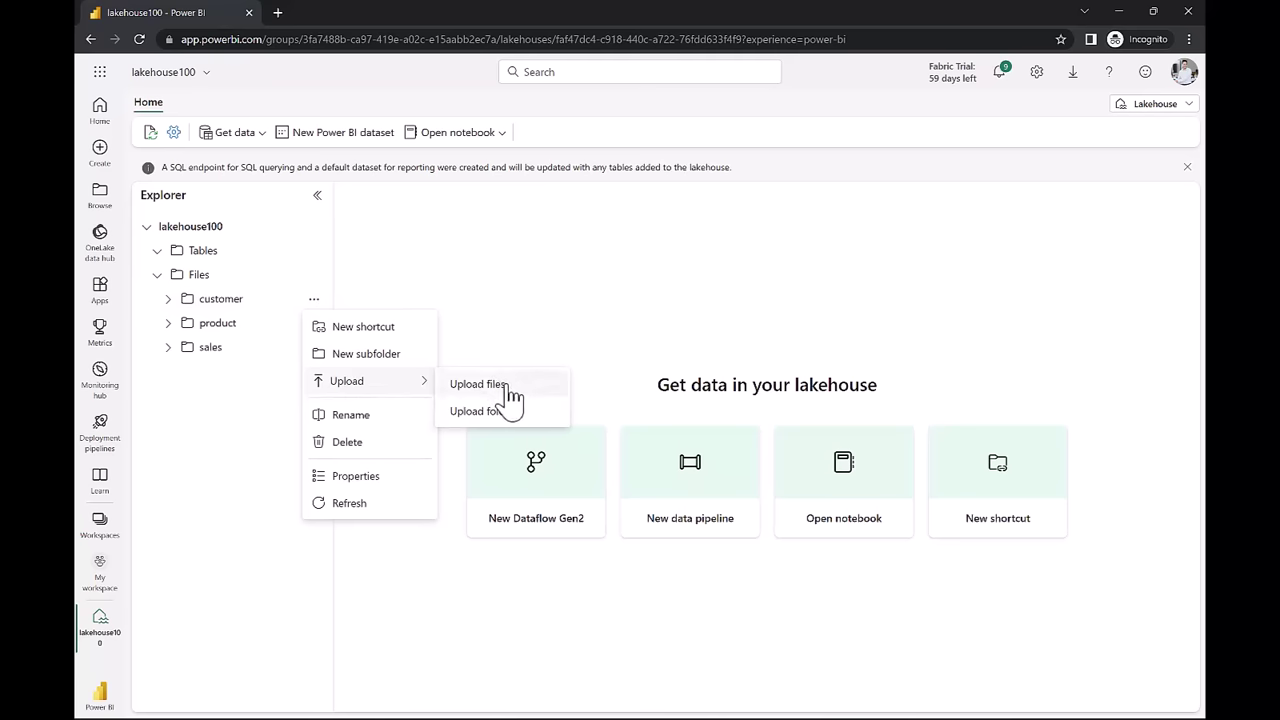
left_click(478, 384)
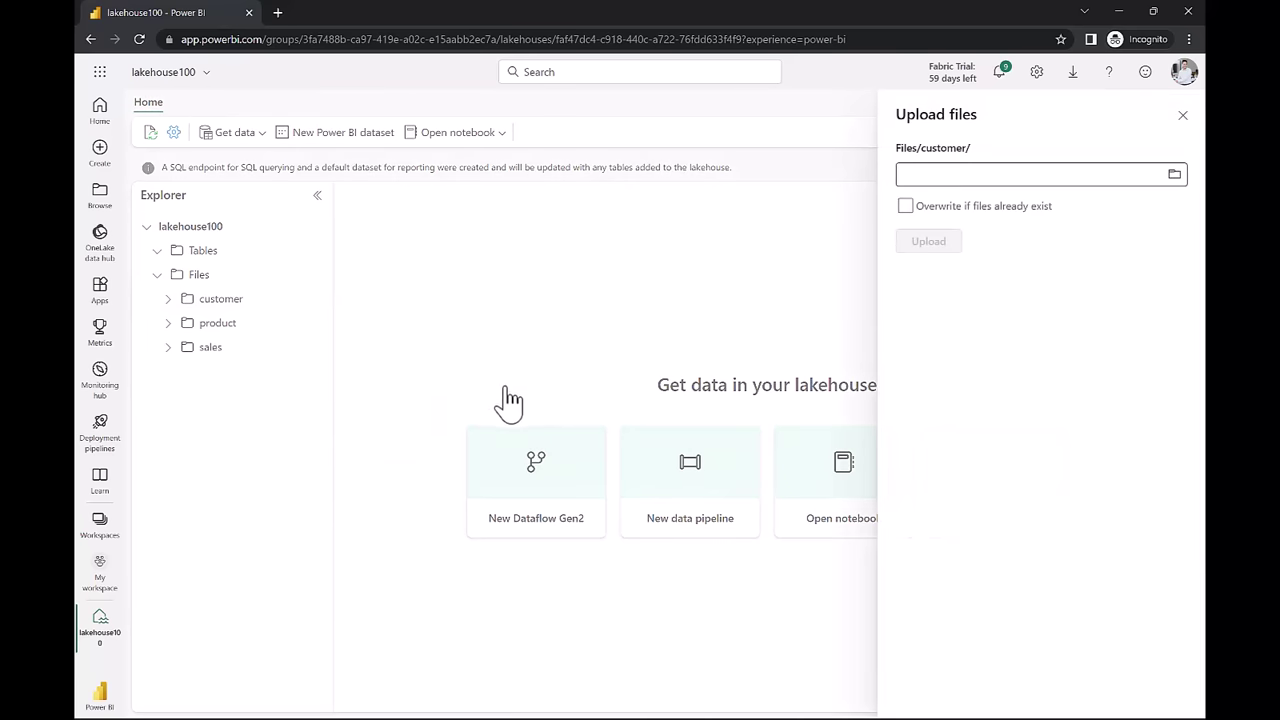
left_click(1175, 175)
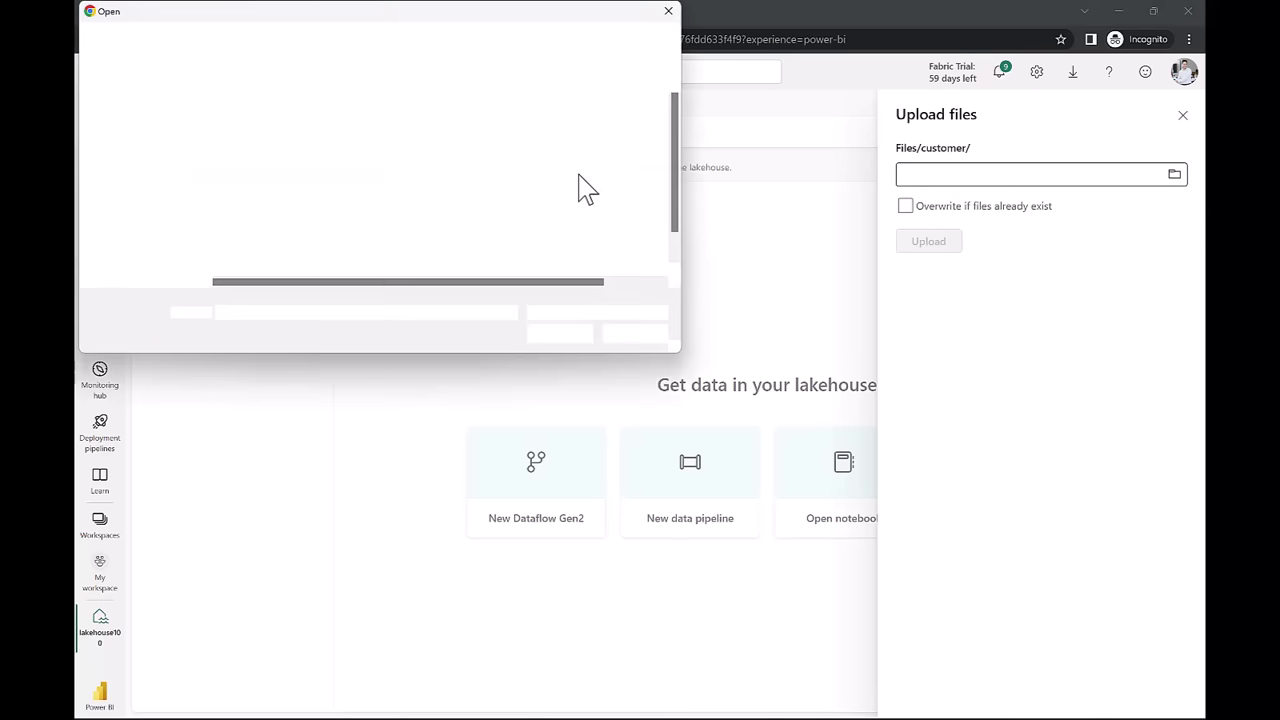
double_click(266, 256)
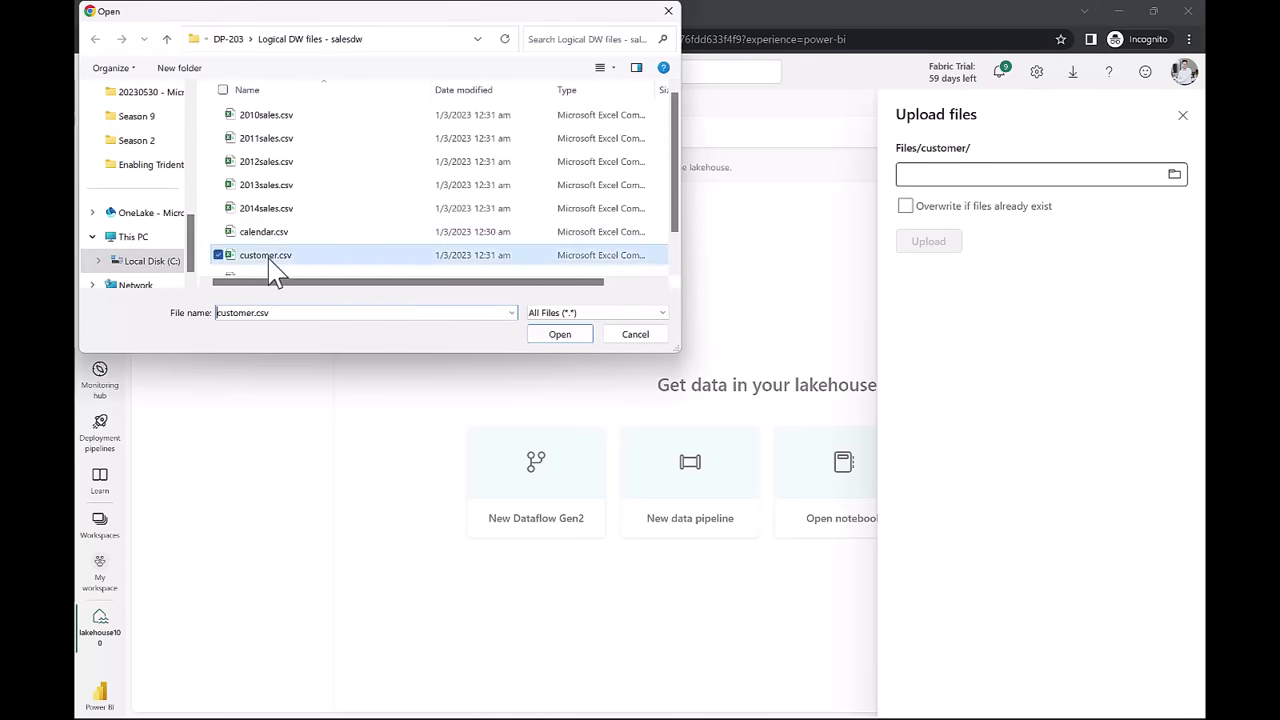
left_click(922, 245)
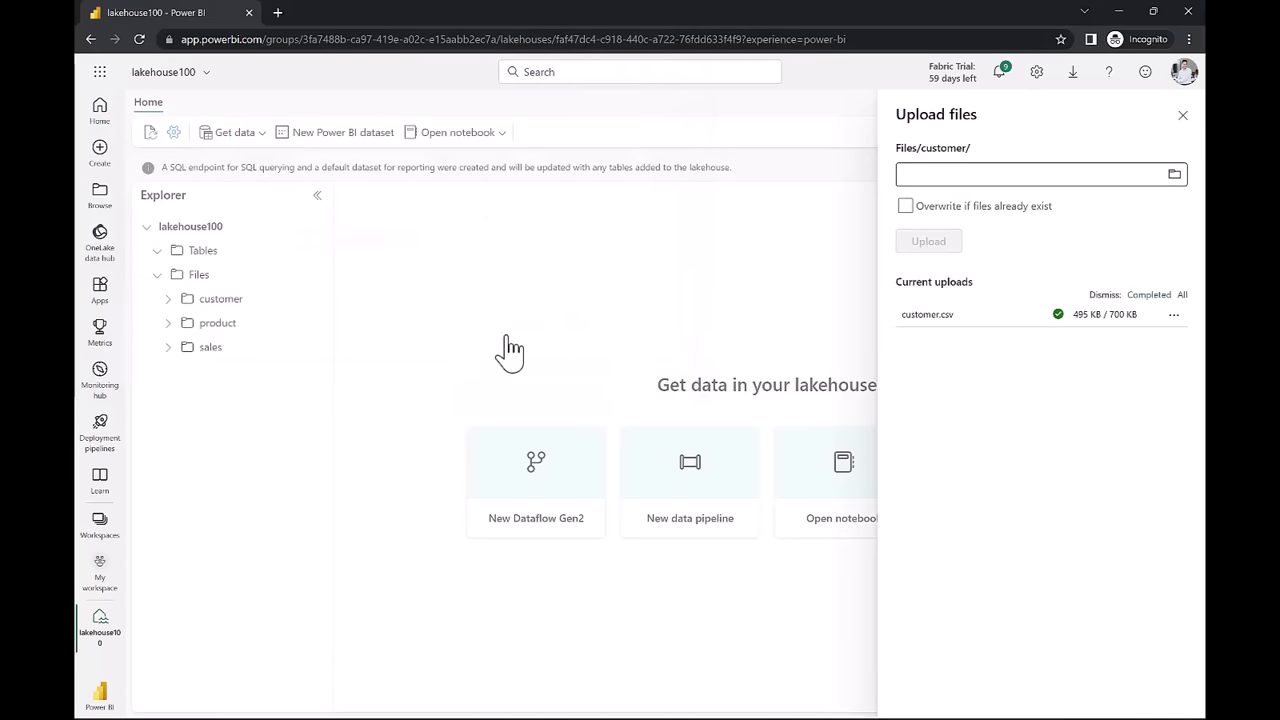
left_click(220, 302)
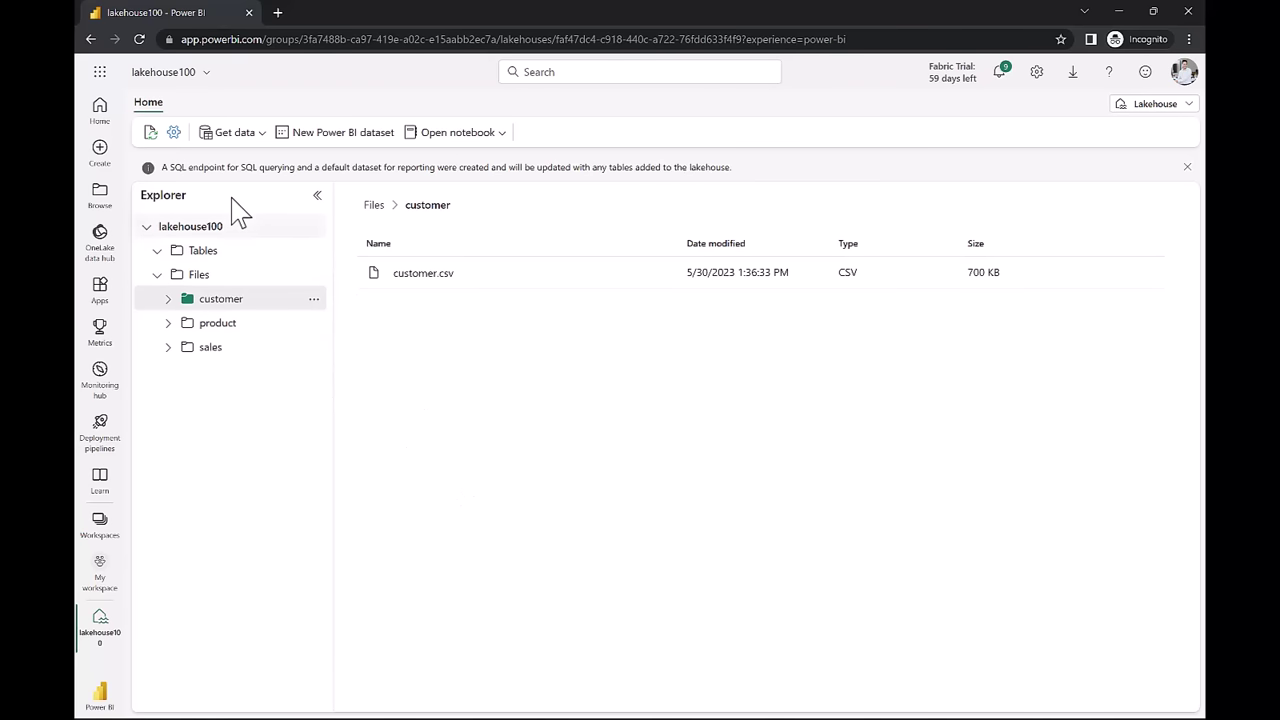
- Return to My workspace to see lakehouse100 and its SQL endpoint listed
left_click(99, 568)
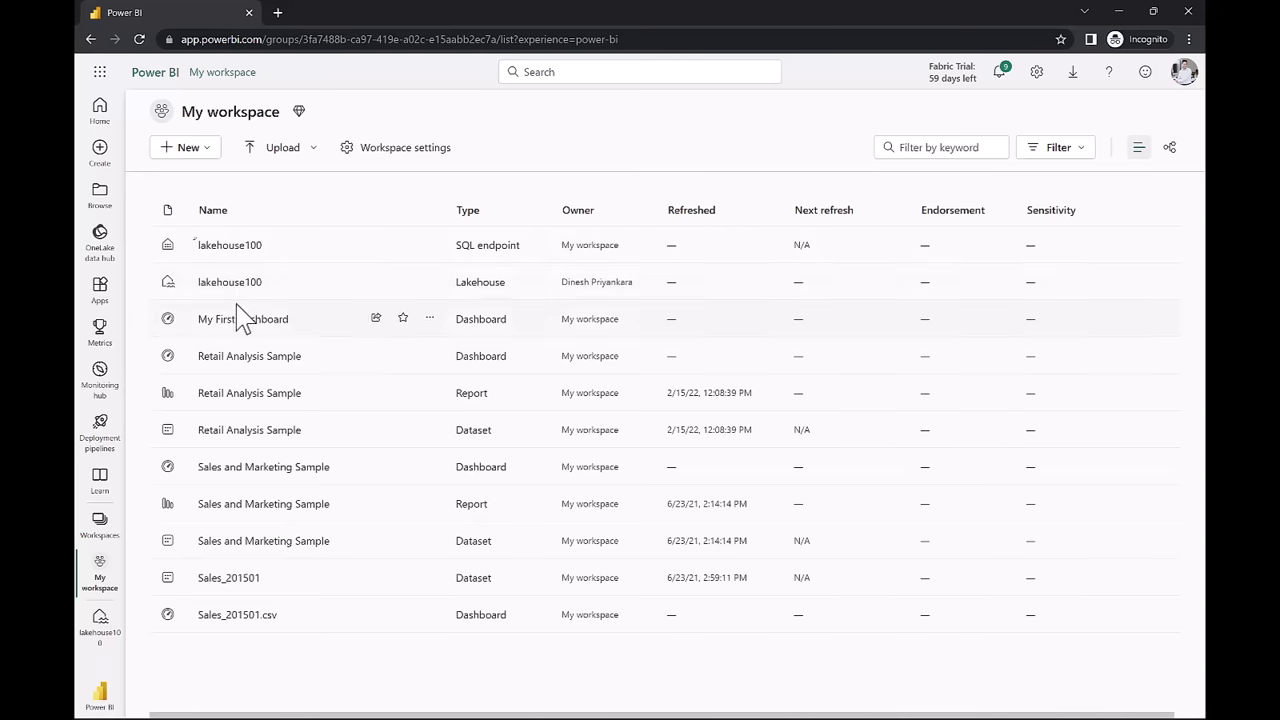
- Create a new lakehouse named lakehouse101
left_click(212, 149)
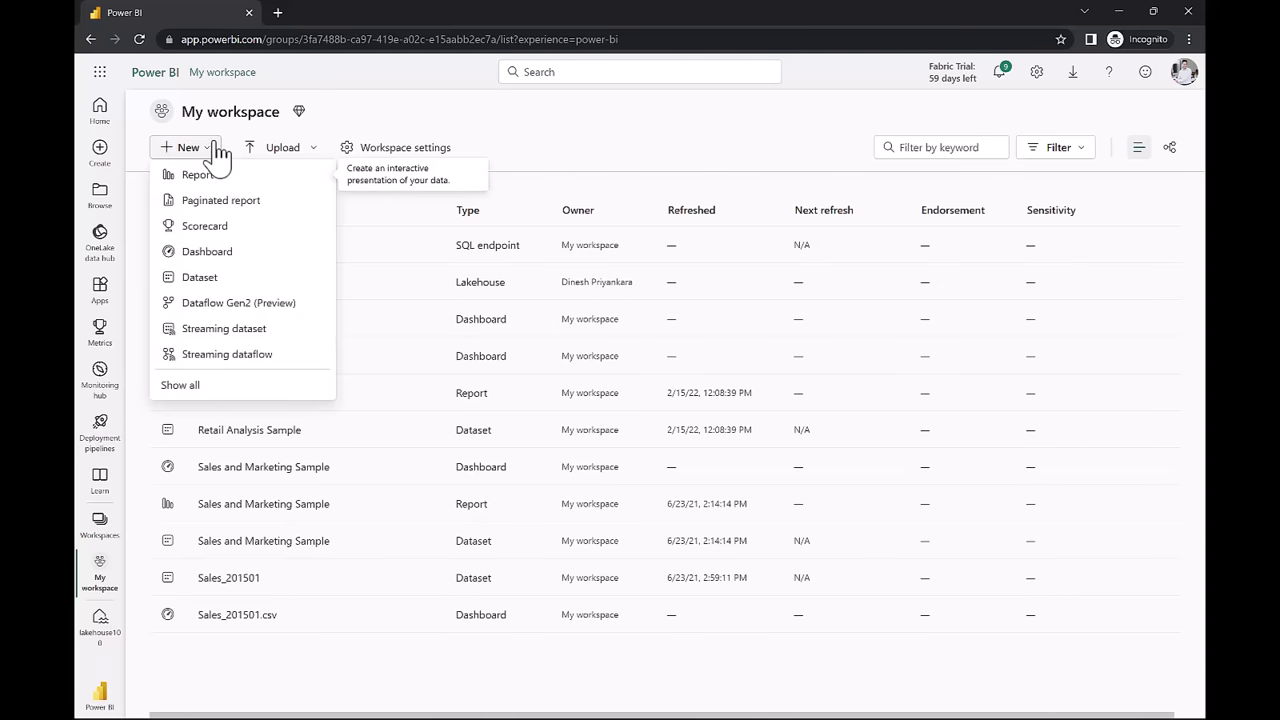
left_click(198, 388)
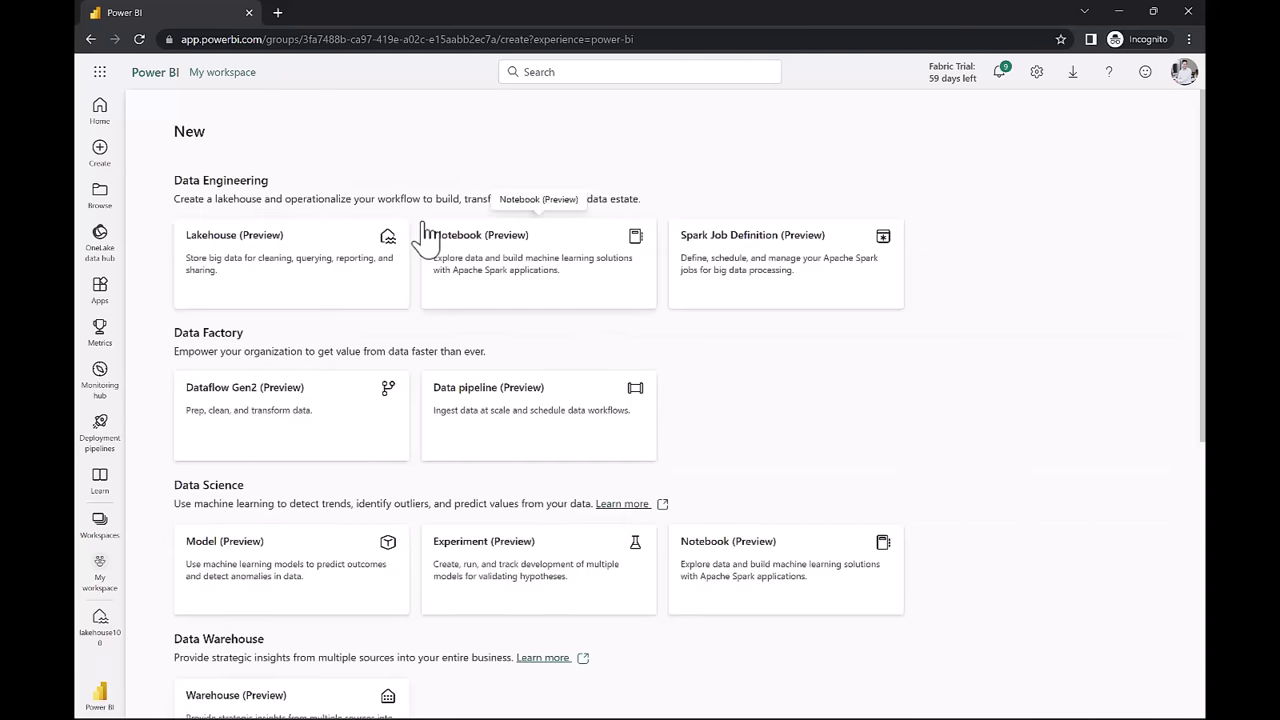
left_click(275, 263)
type("lakehouse101")
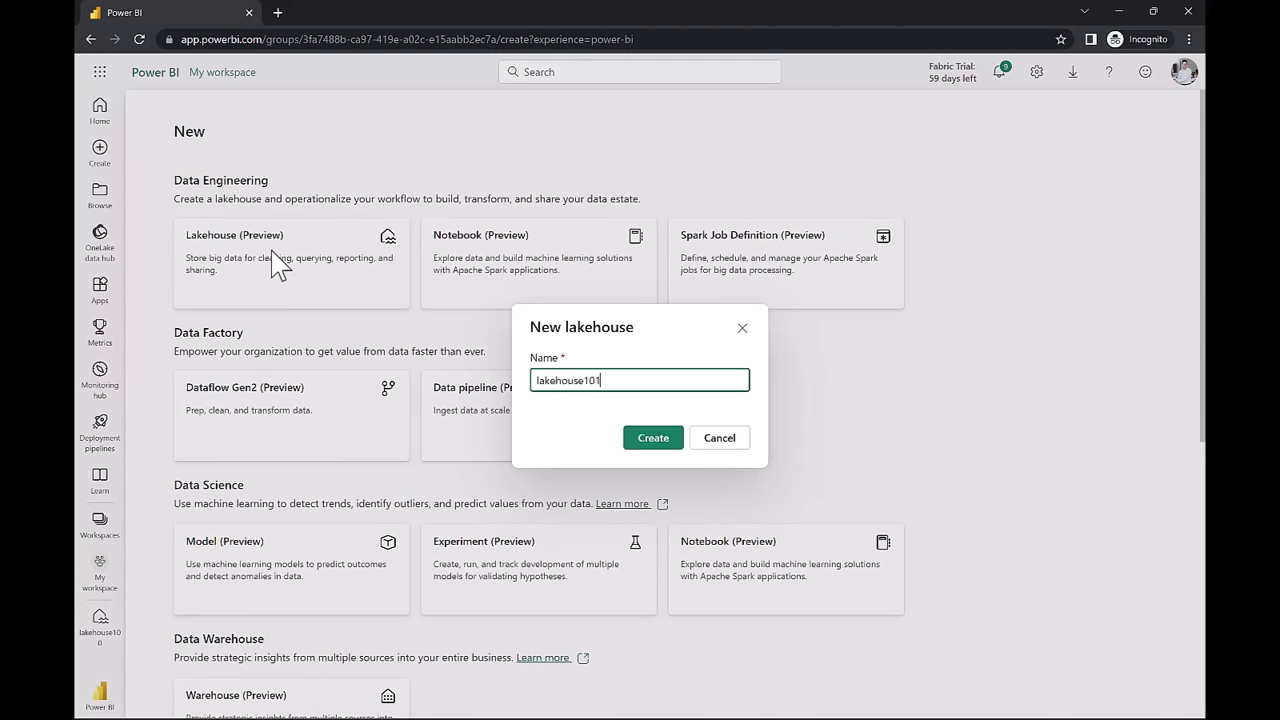
left_click(640, 440)
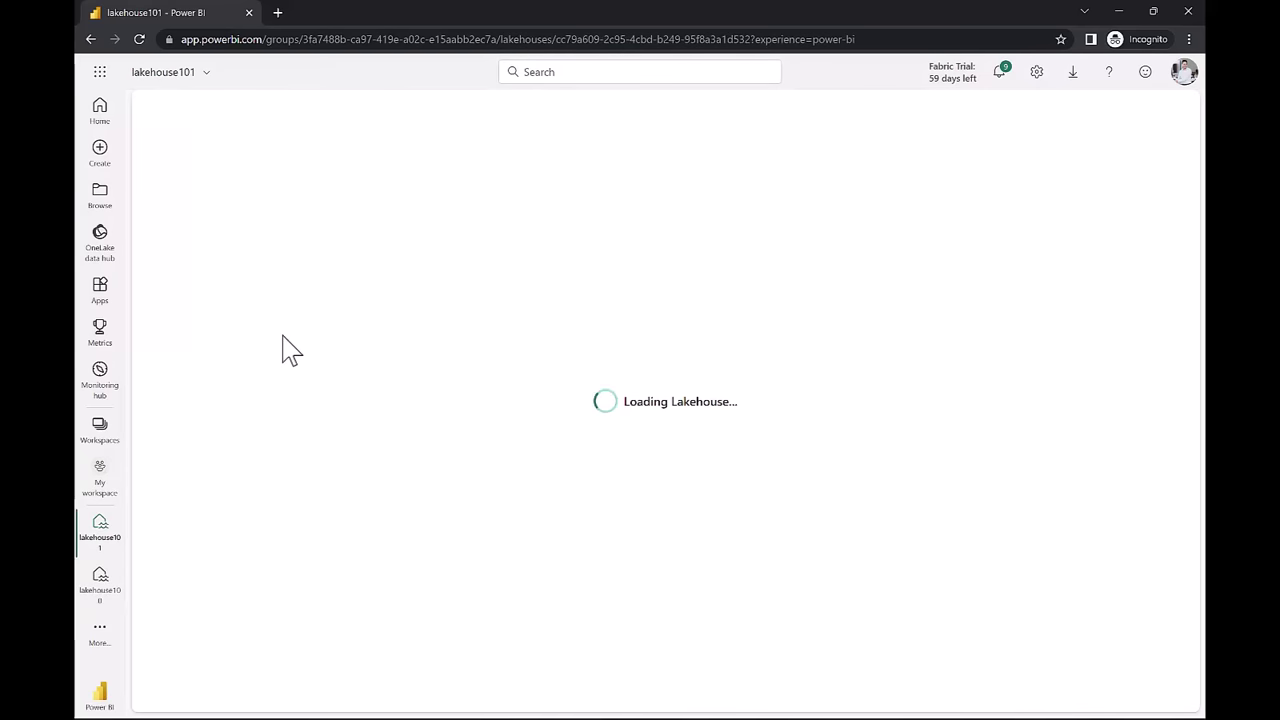
- Add an externaldata subfolder under the lakehouse's Files folder
left_click(314, 275)
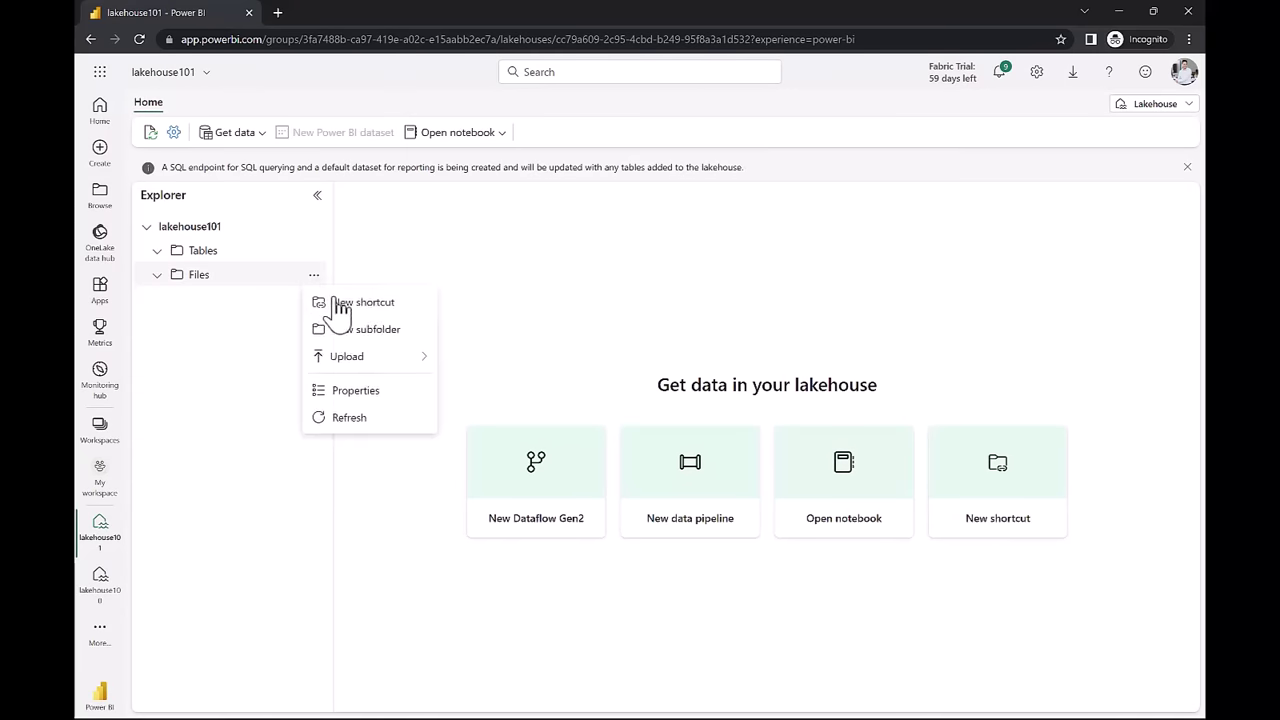
left_click(379, 328)
type("e")
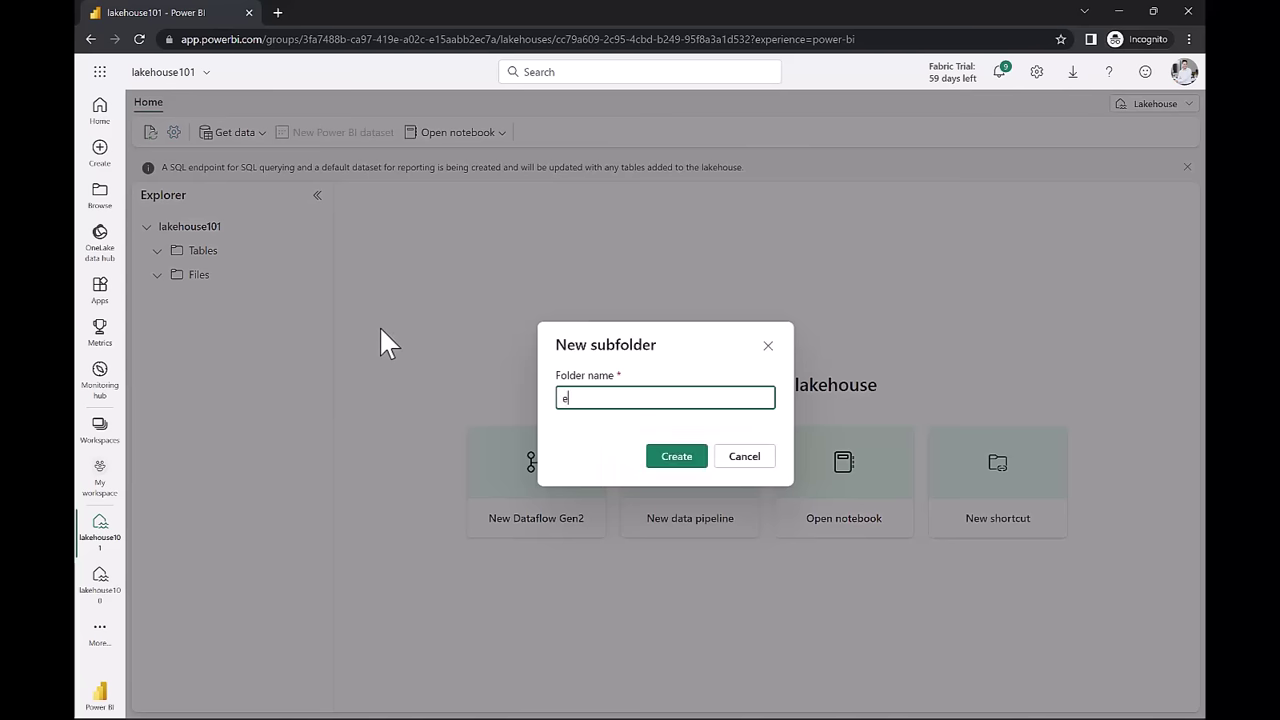
type("xternaldata")
left_click(674, 458)
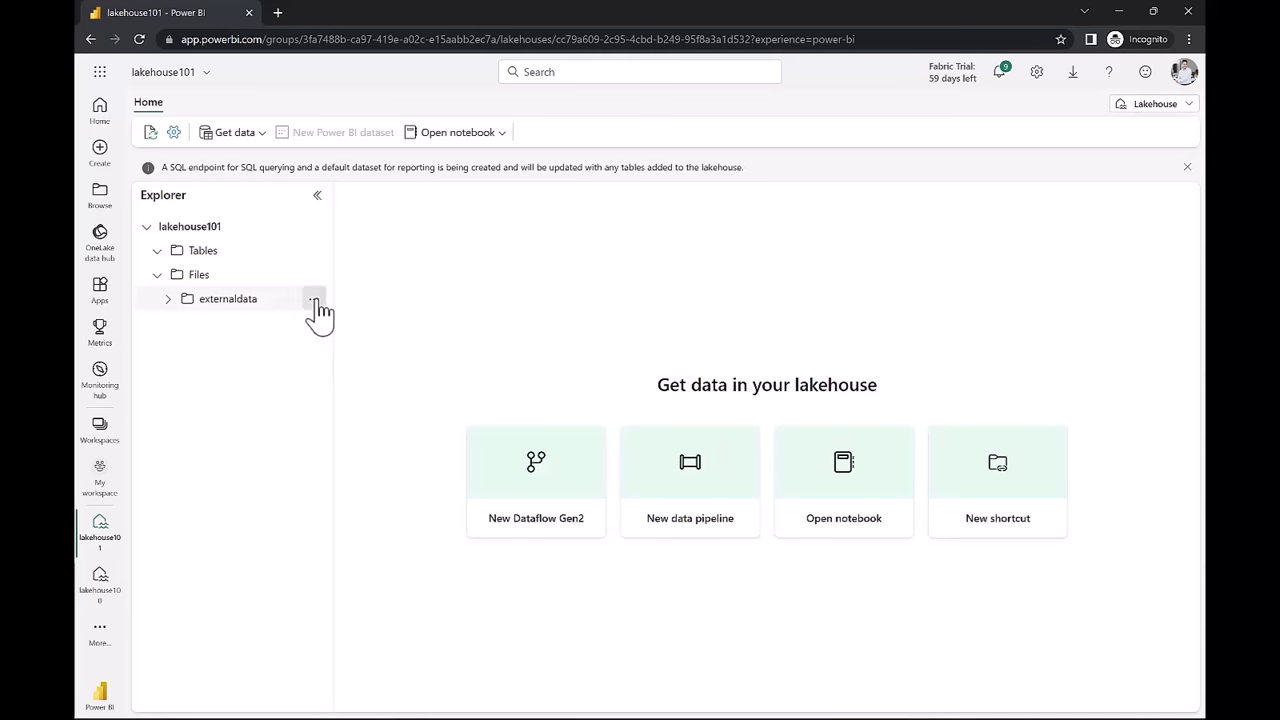
left_click(314, 300)
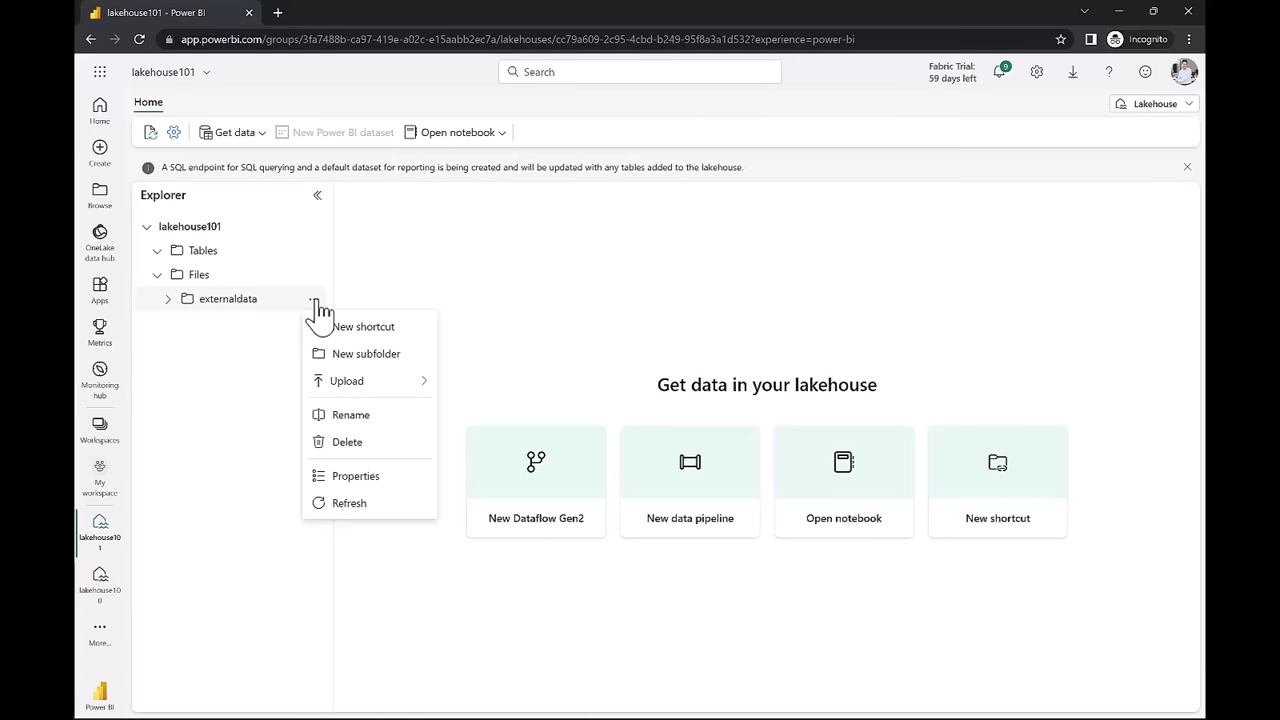
- Start a new shortcut in externaldata with Azure Data Lake Storage Gen2 as the source
left_click(385, 331)
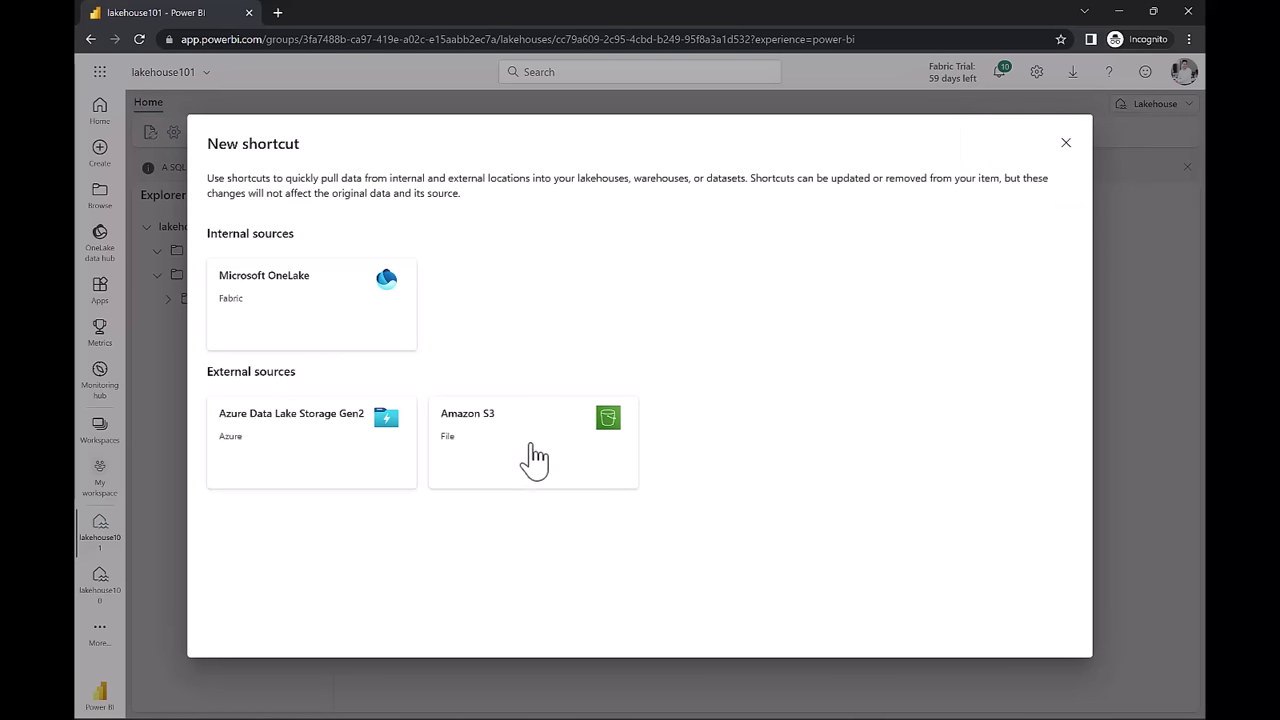
left_click(314, 443)
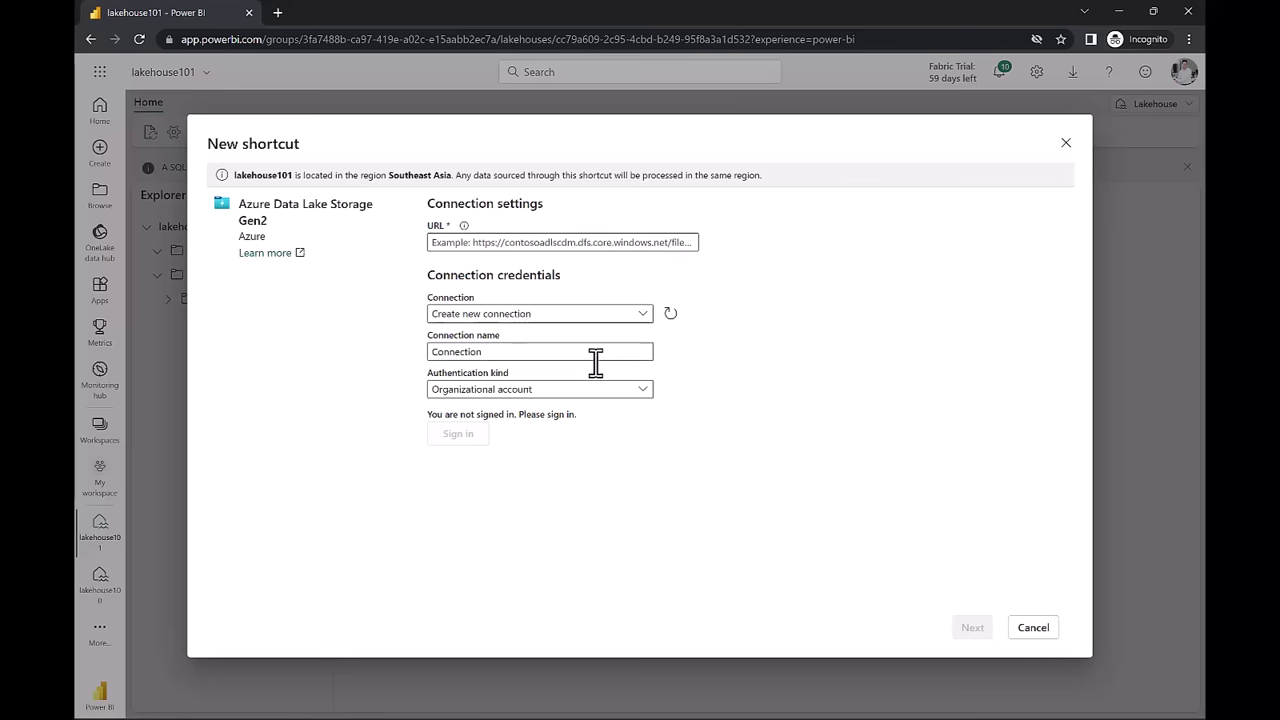
left_click(552, 389)
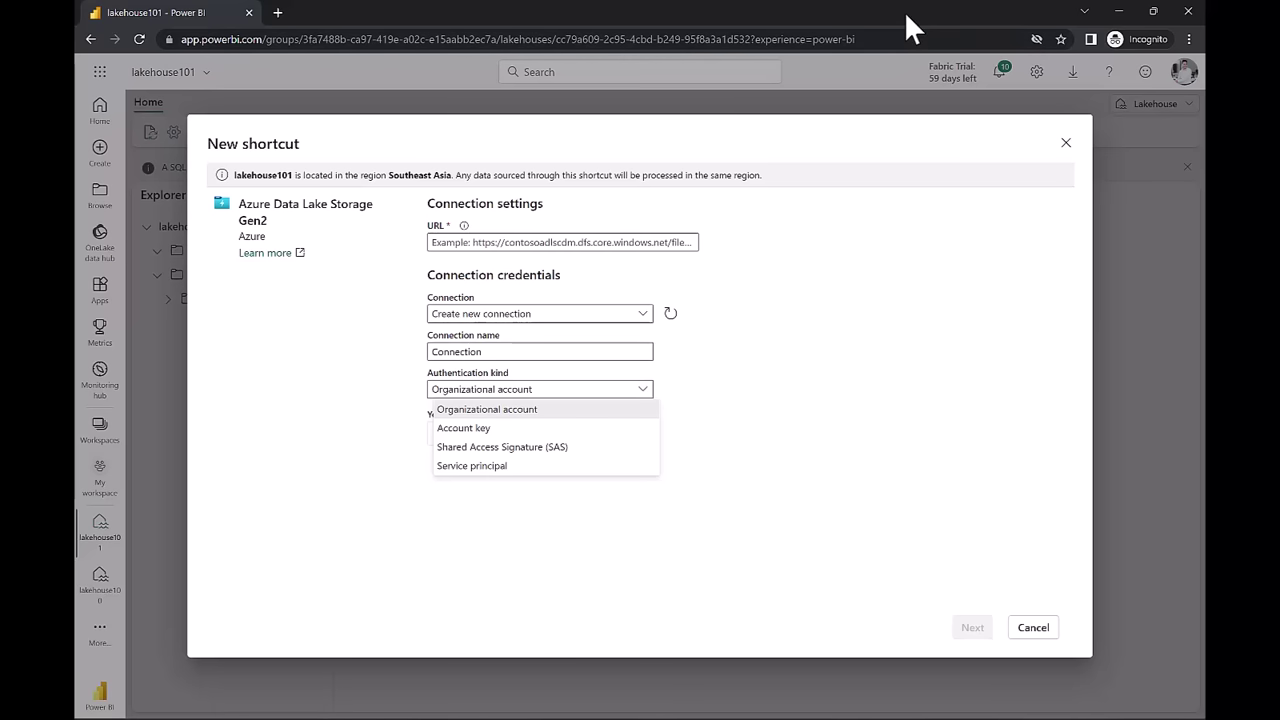
- Open portal.azure.com in a new browser tab
key("ctrl+t")
type("portal.azure.com")
key("Return")
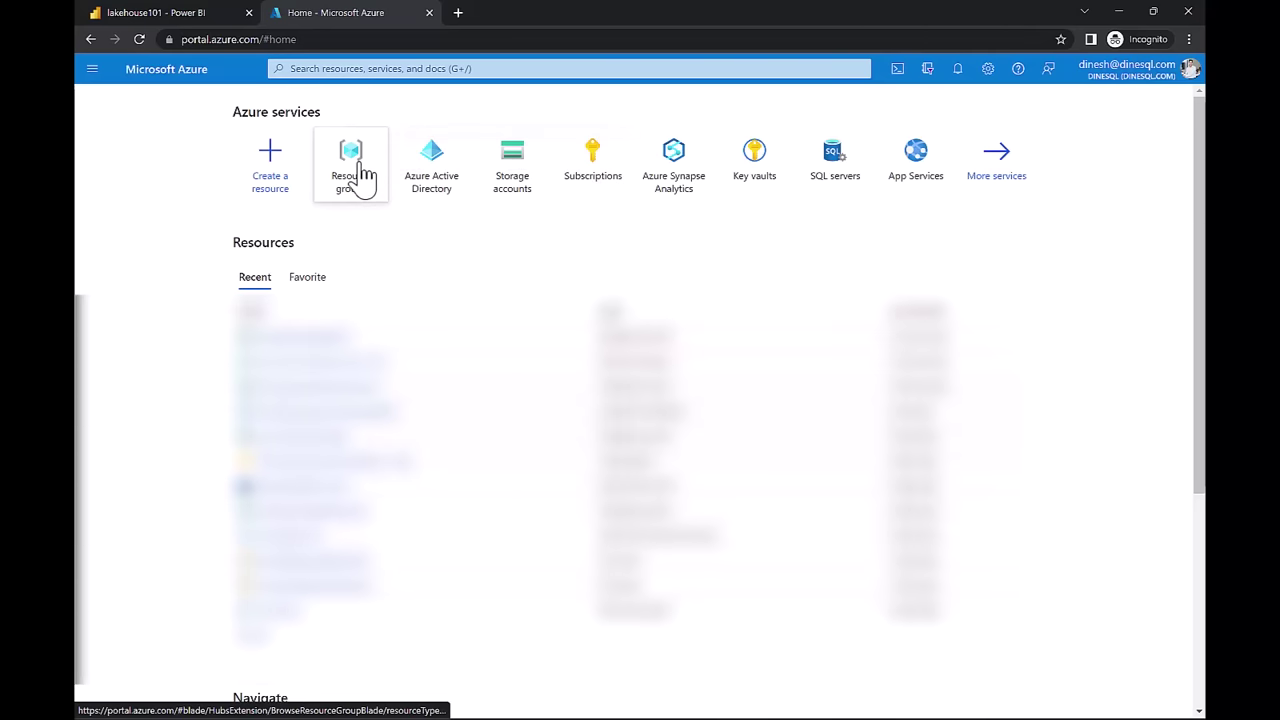
- Open the storage account in resource group dp-203-workshop-demo-new
left_click(356, 176)
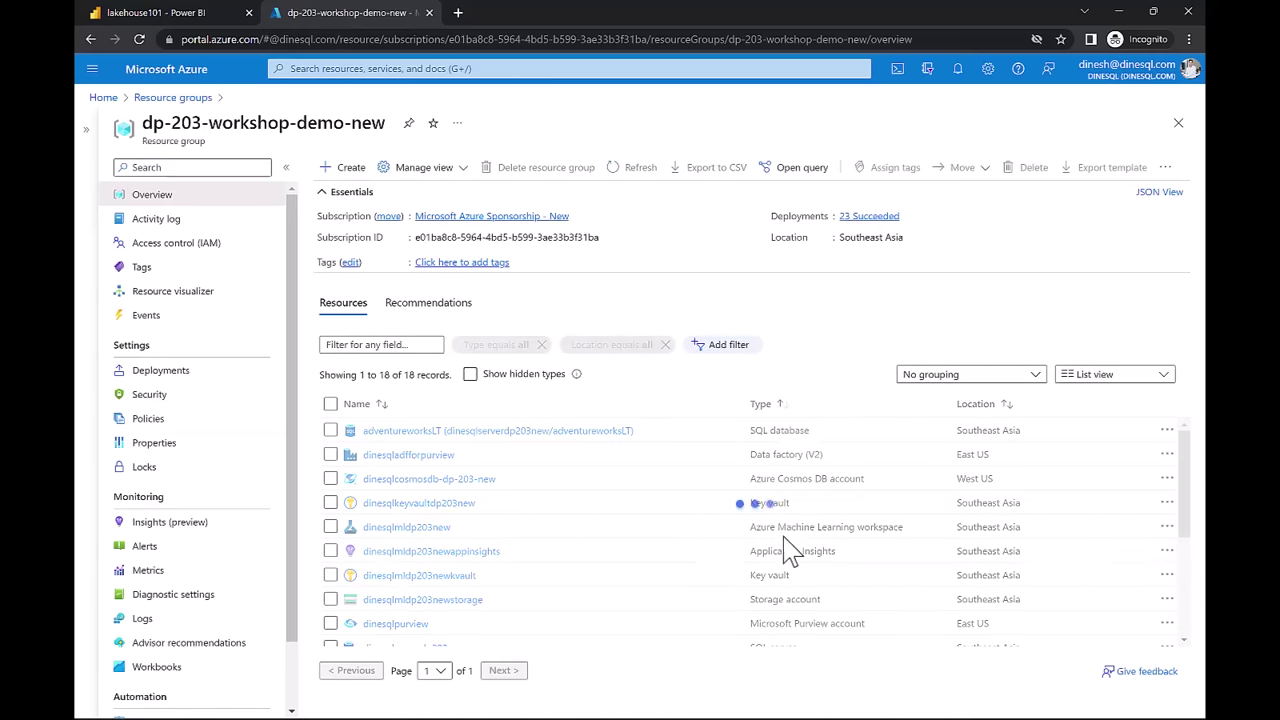
scroll(790, 500, "down", 3)
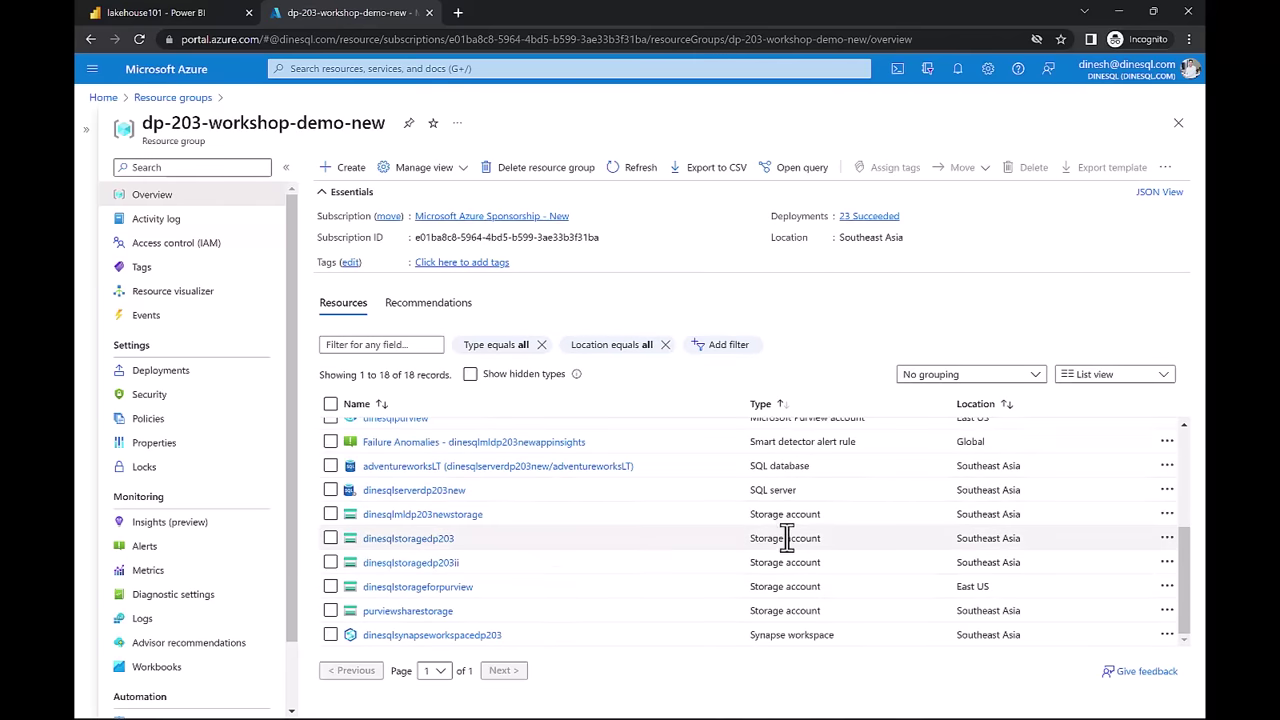
left_click(424, 540)
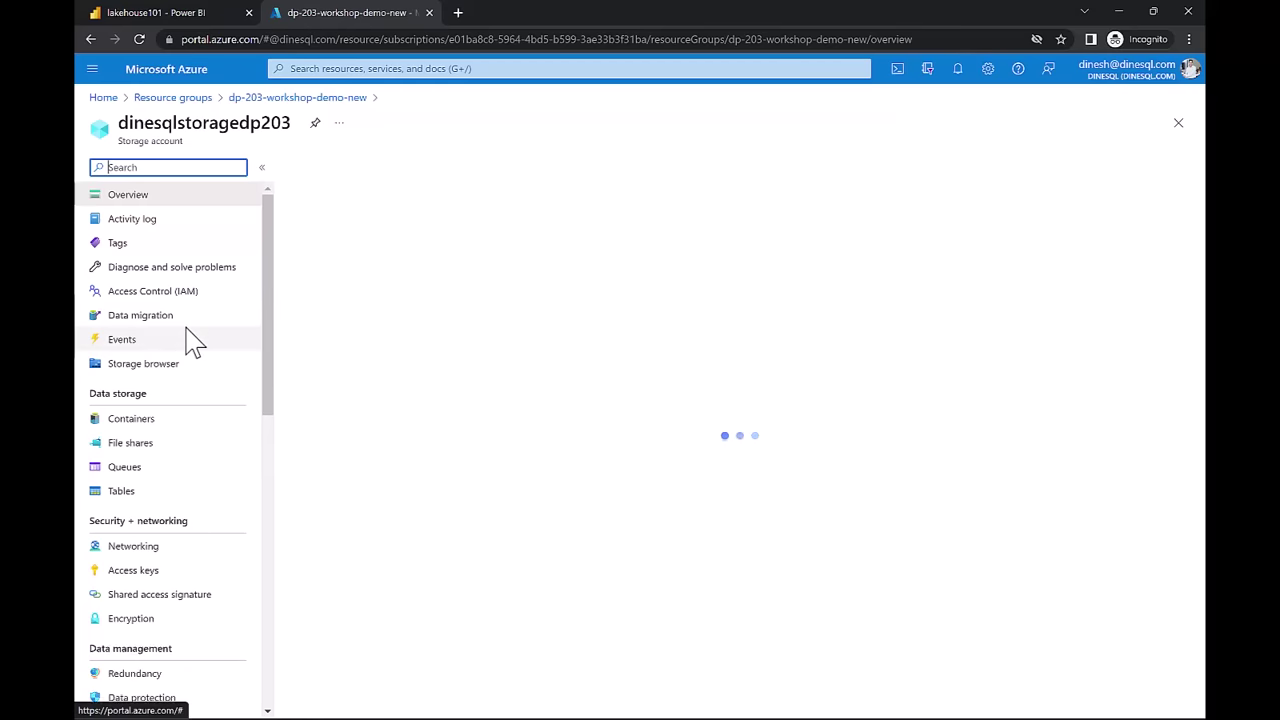
scroll(185, 300, "down", 3)
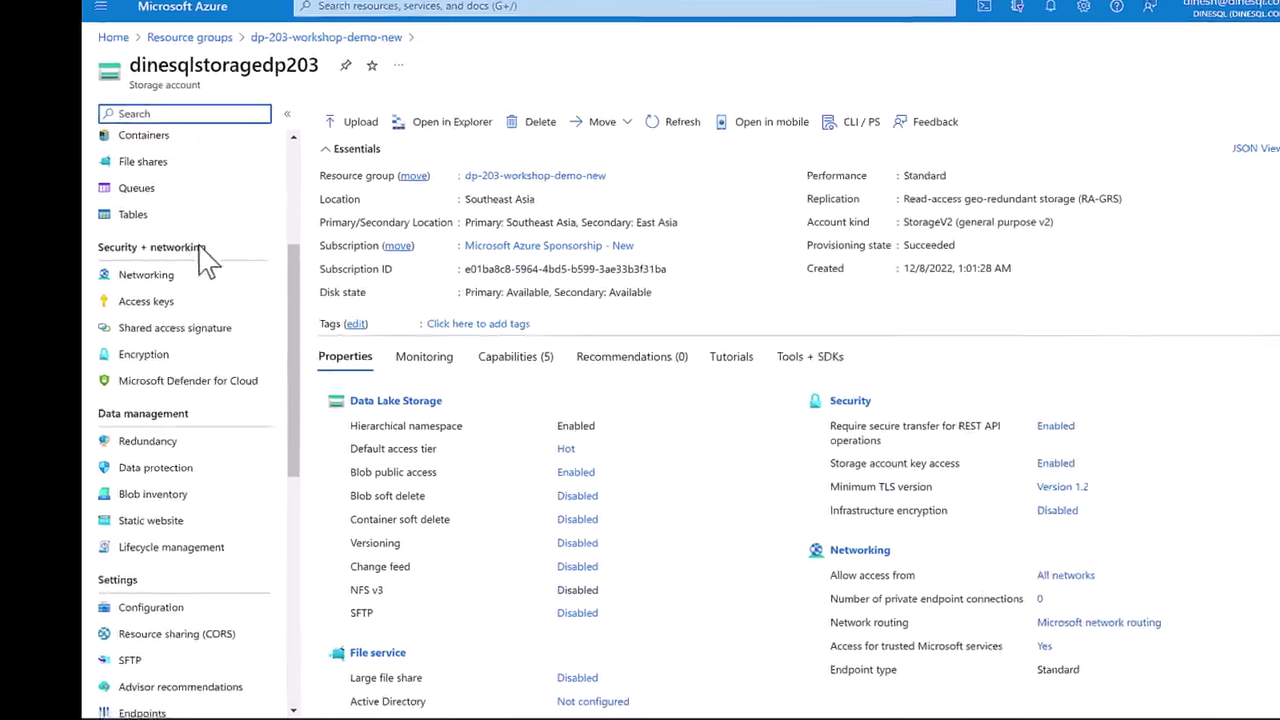
scroll(205, 260, "down", 5)
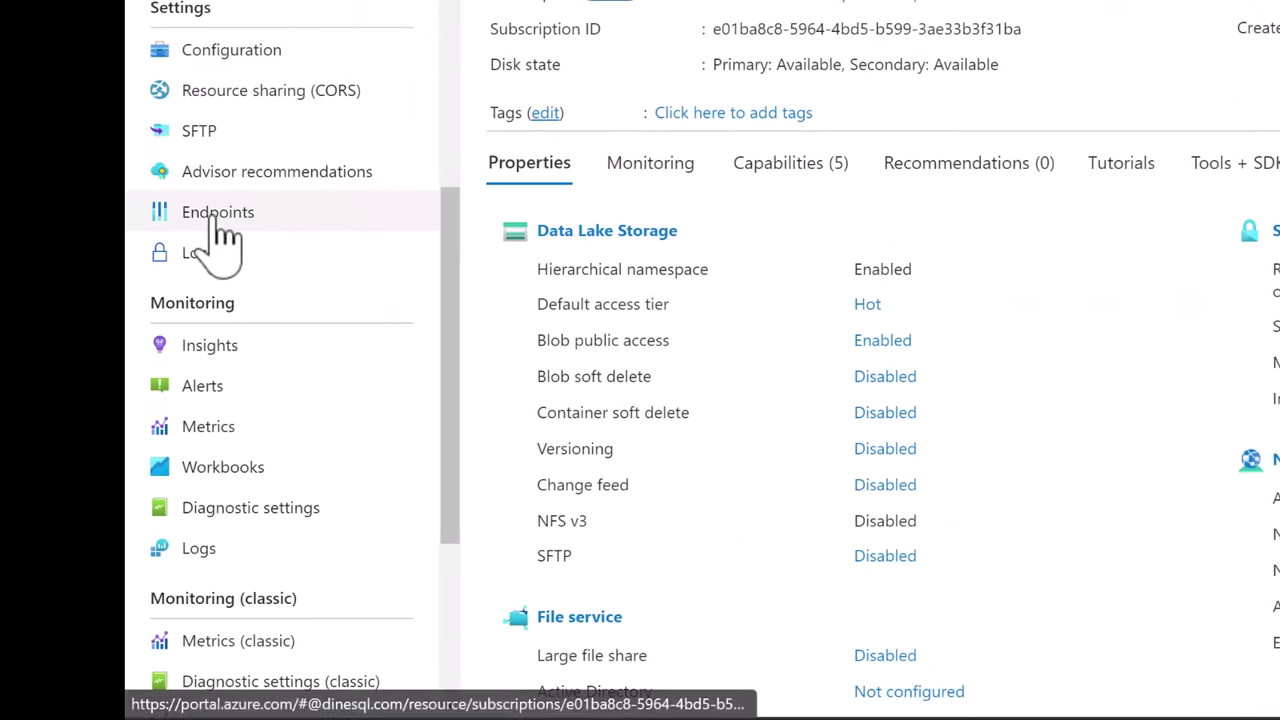
- Copy the storage account's Data Lake Storage primary endpoint URL from Endpoints
left_click(250, 232)
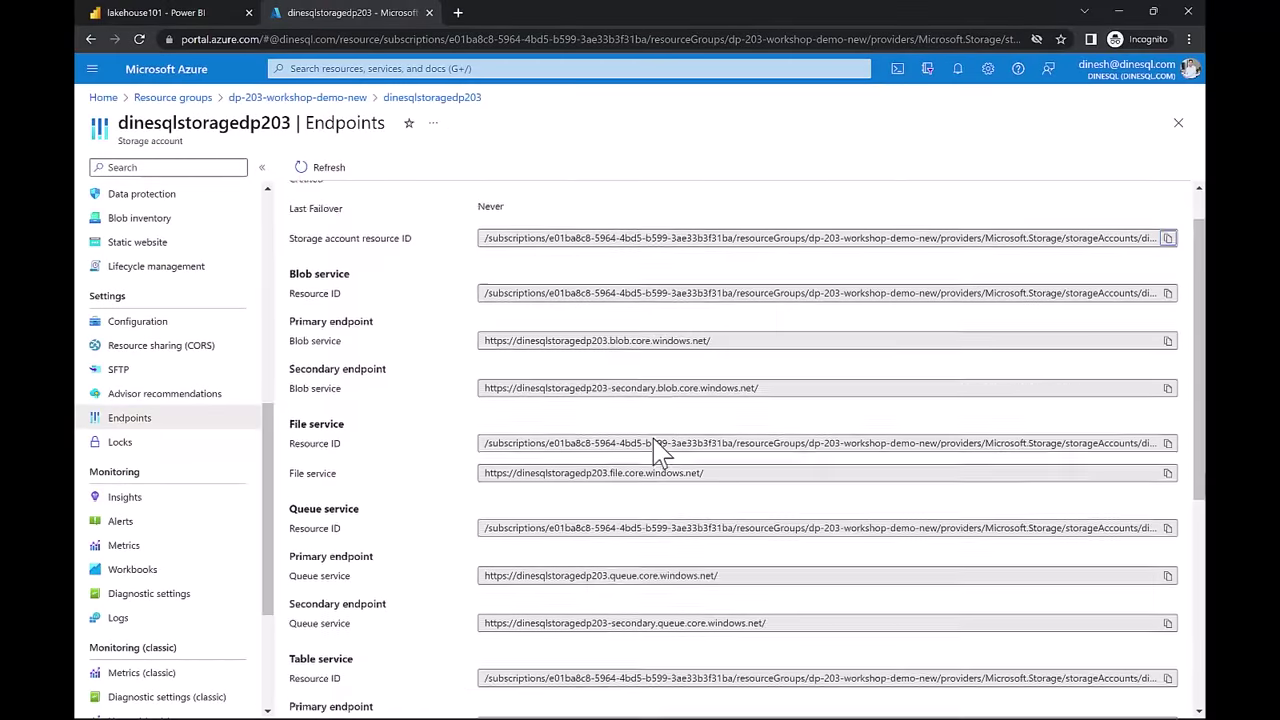
scroll(655, 450, "down", 3)
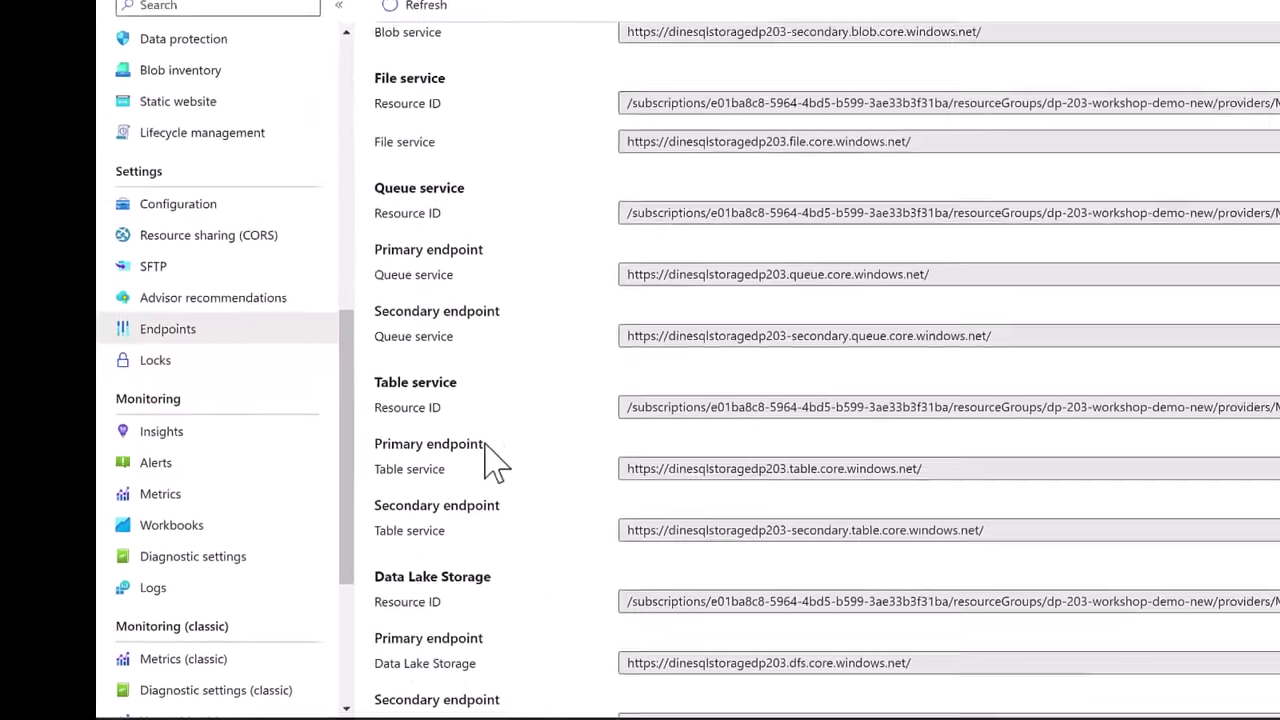
scroll(420, 505, "down", 1)
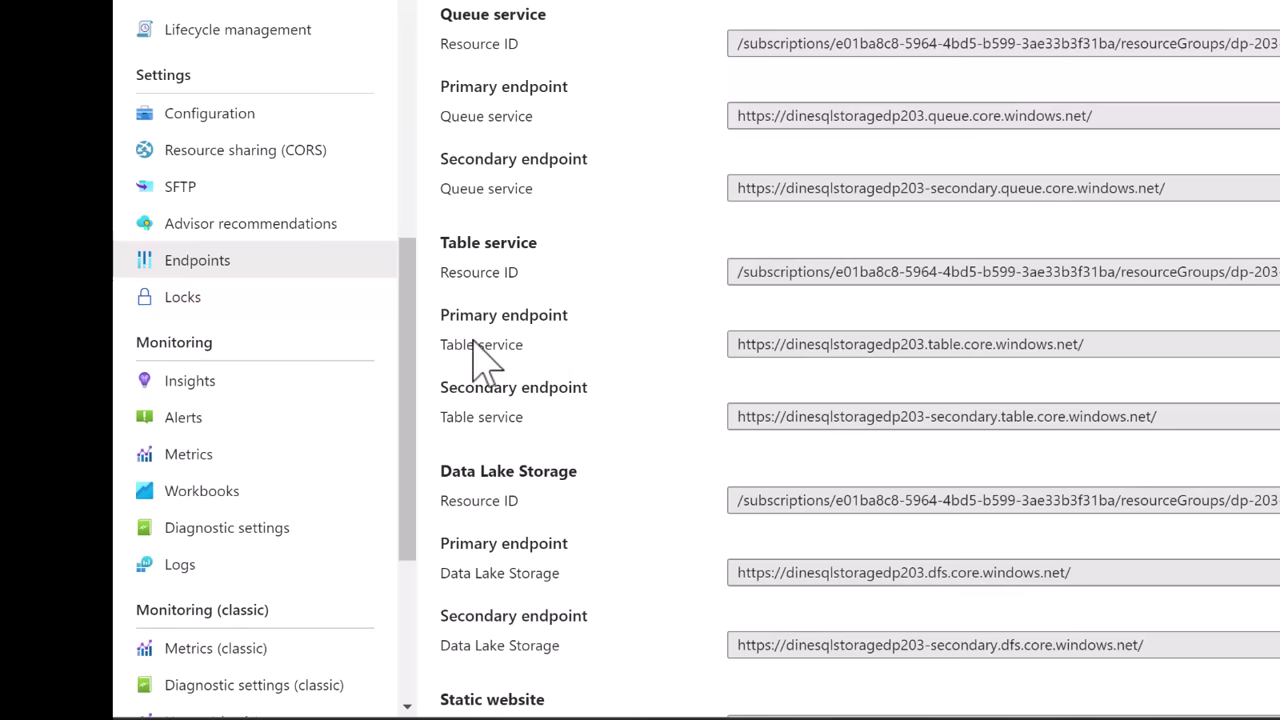
scroll(621, 530, "down", 1)
scroll(621, 528, "down", 3)
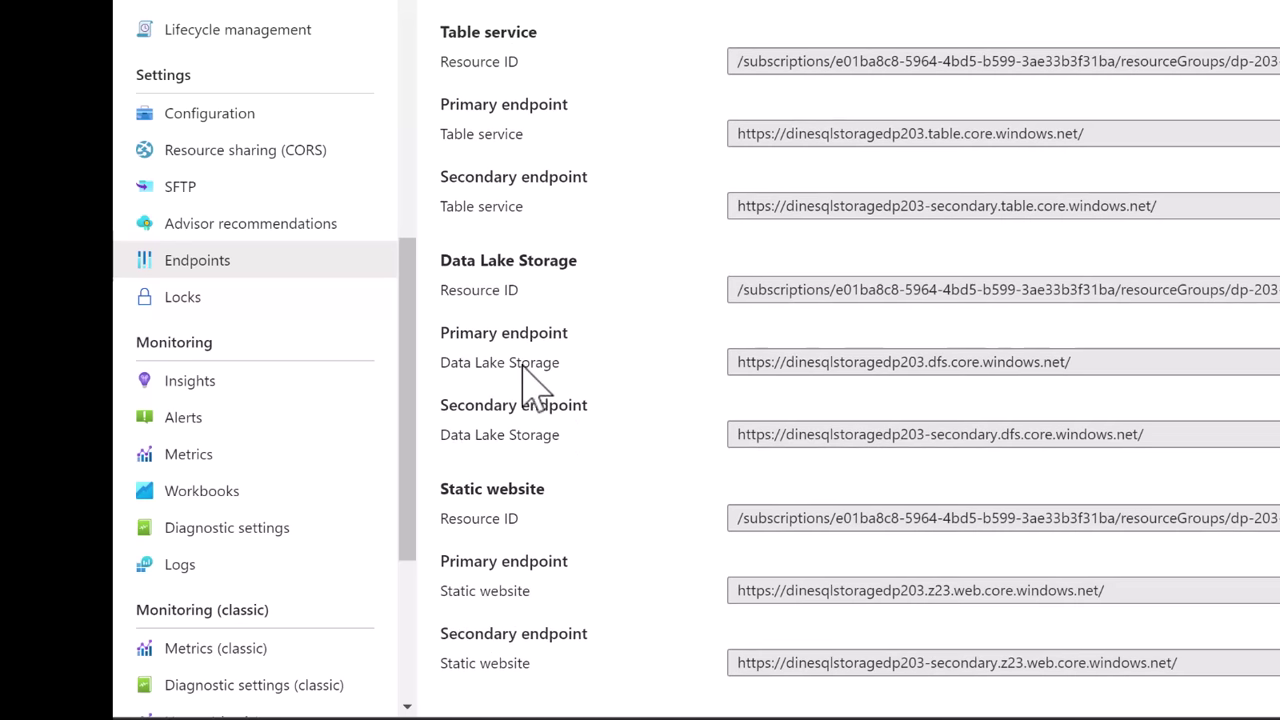
left_click_drag(804, 372, 980, 370)
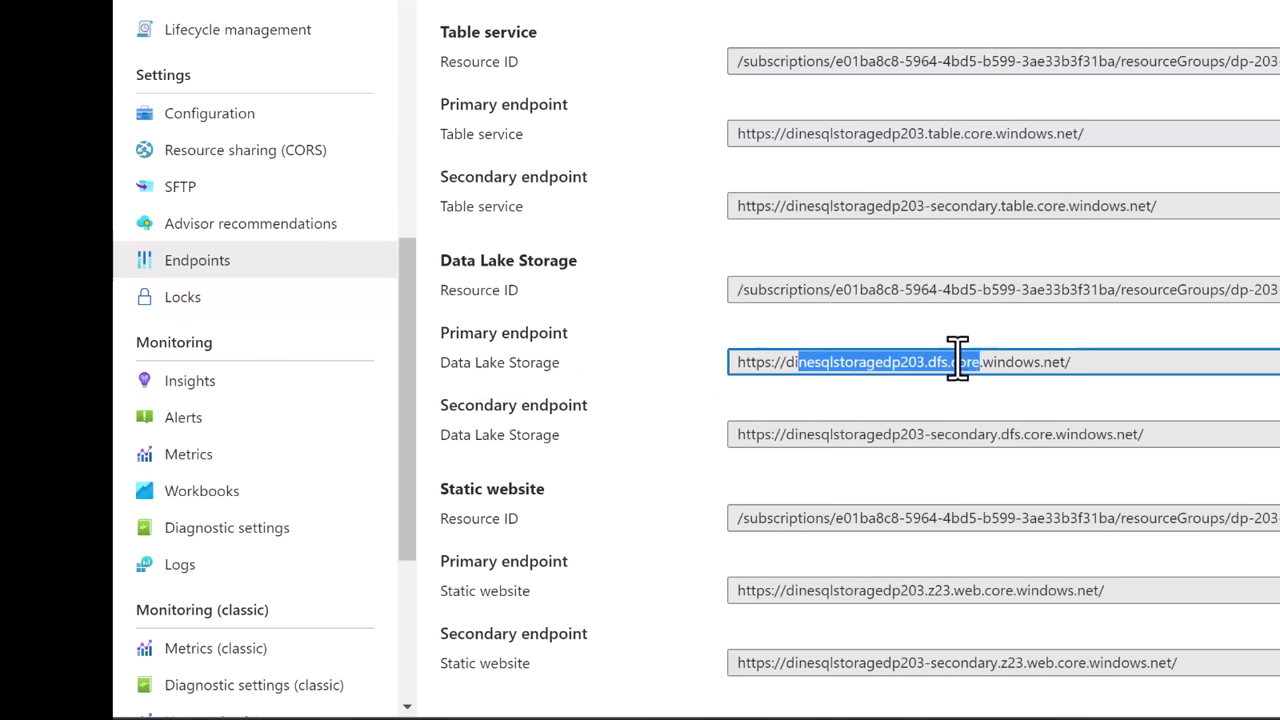
left_click(1143, 366)
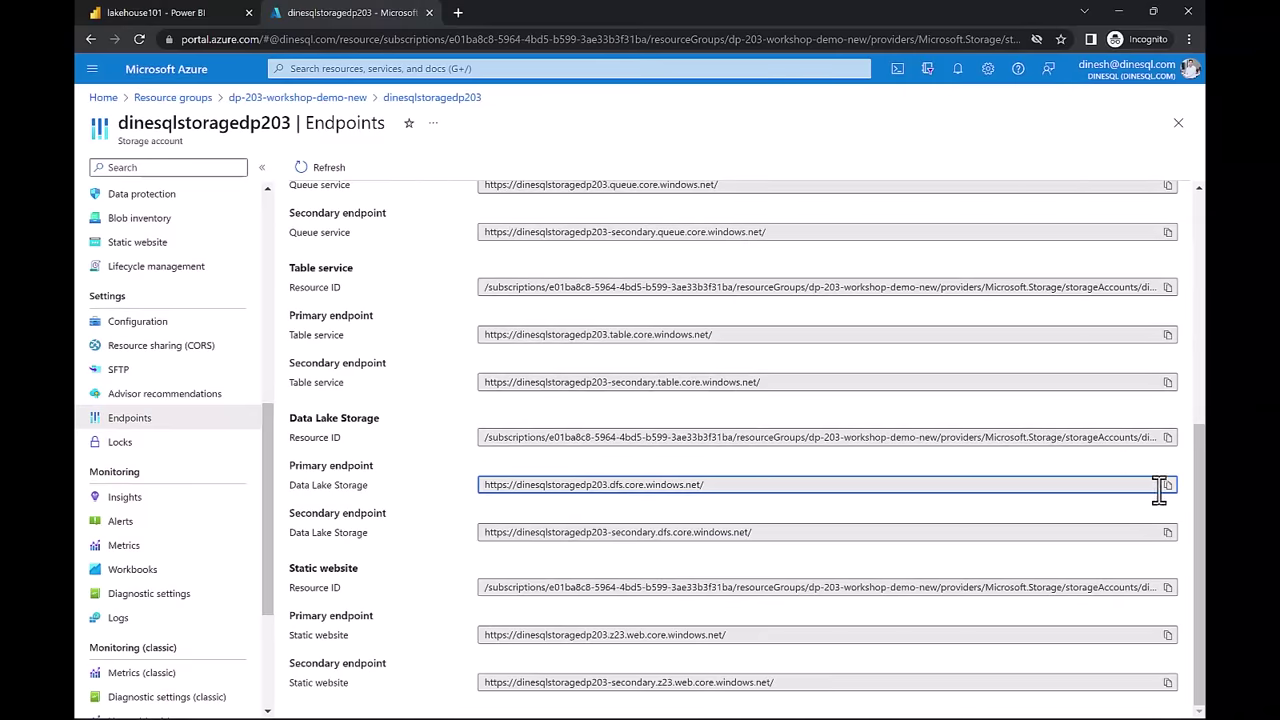
left_click(1253, 469)
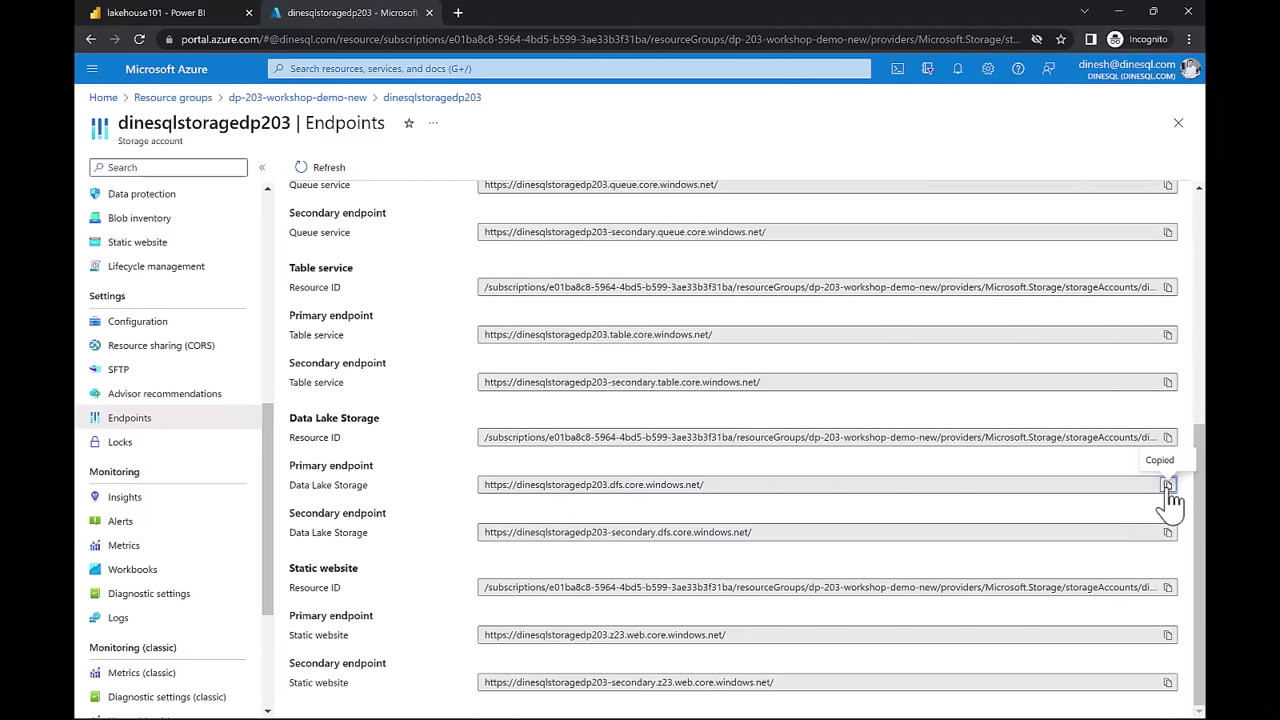
key("ctrl+Page_Up")
- Enter the shortcut URL as the Data Lake endpoint plus the first container's name
left_click(562, 241)
key("ctrl+v")
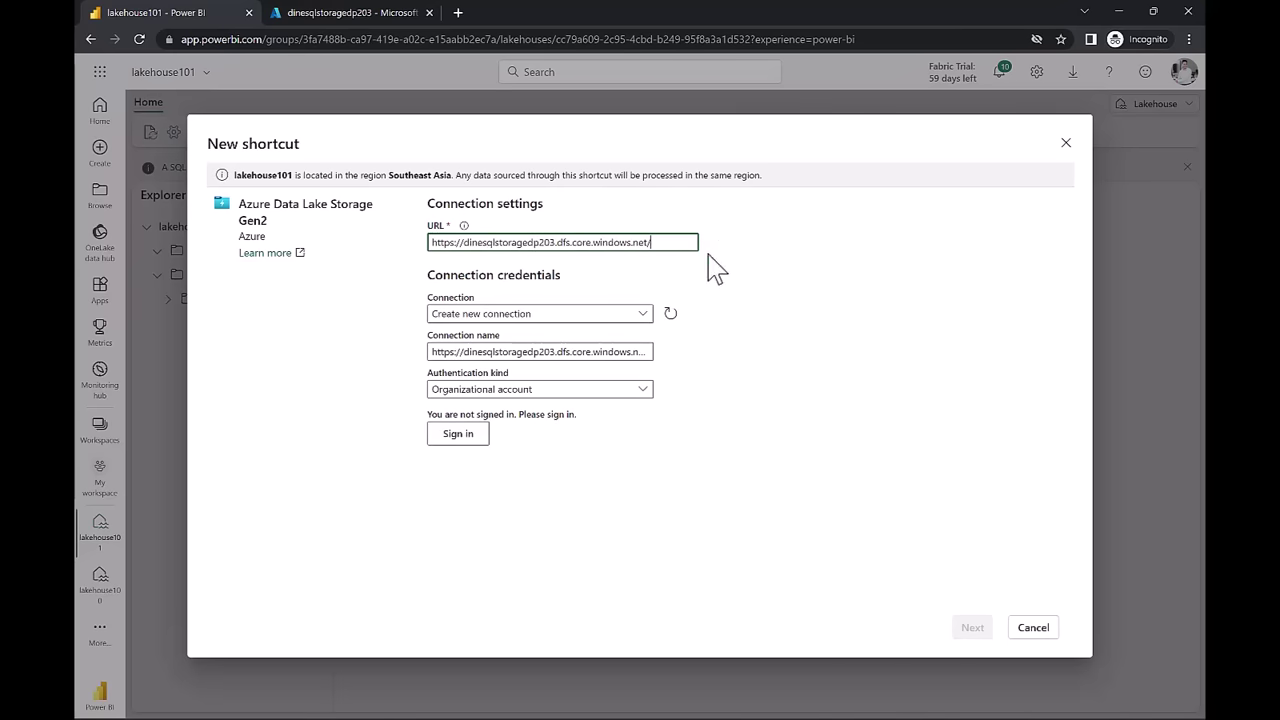
key("ctrl+Page_Down")
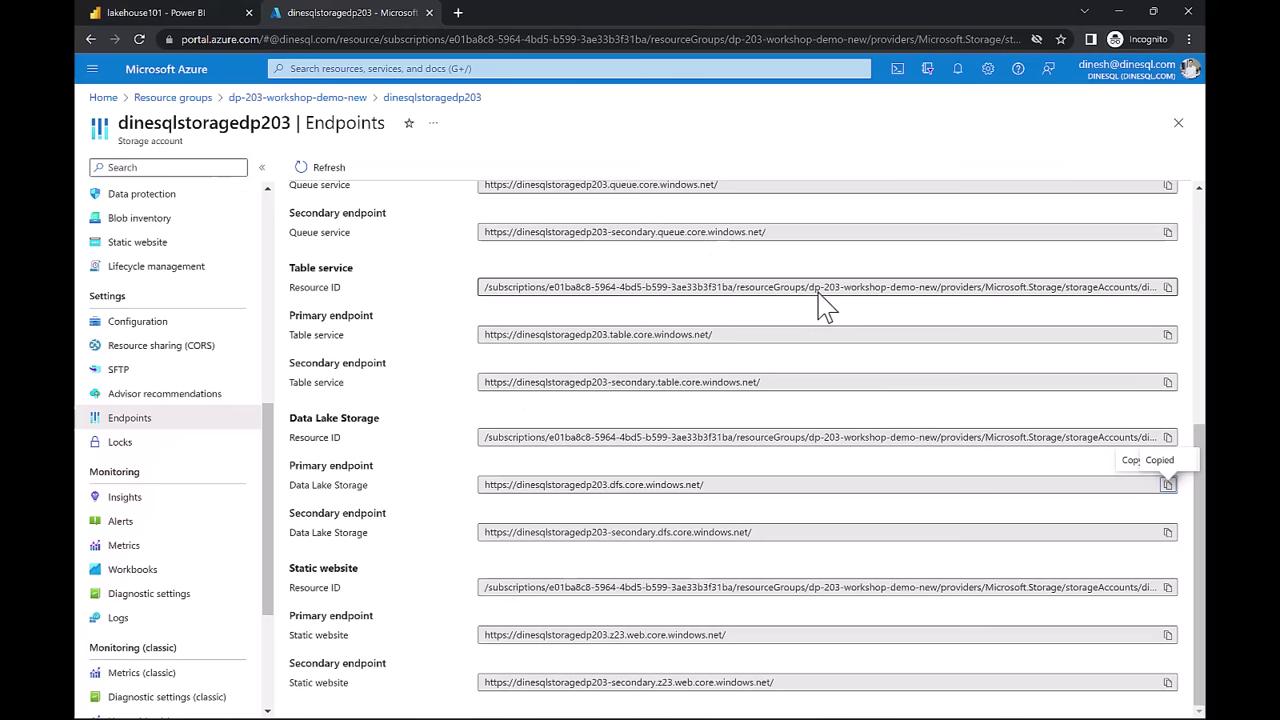
scroll(100, 340, "up", 5)
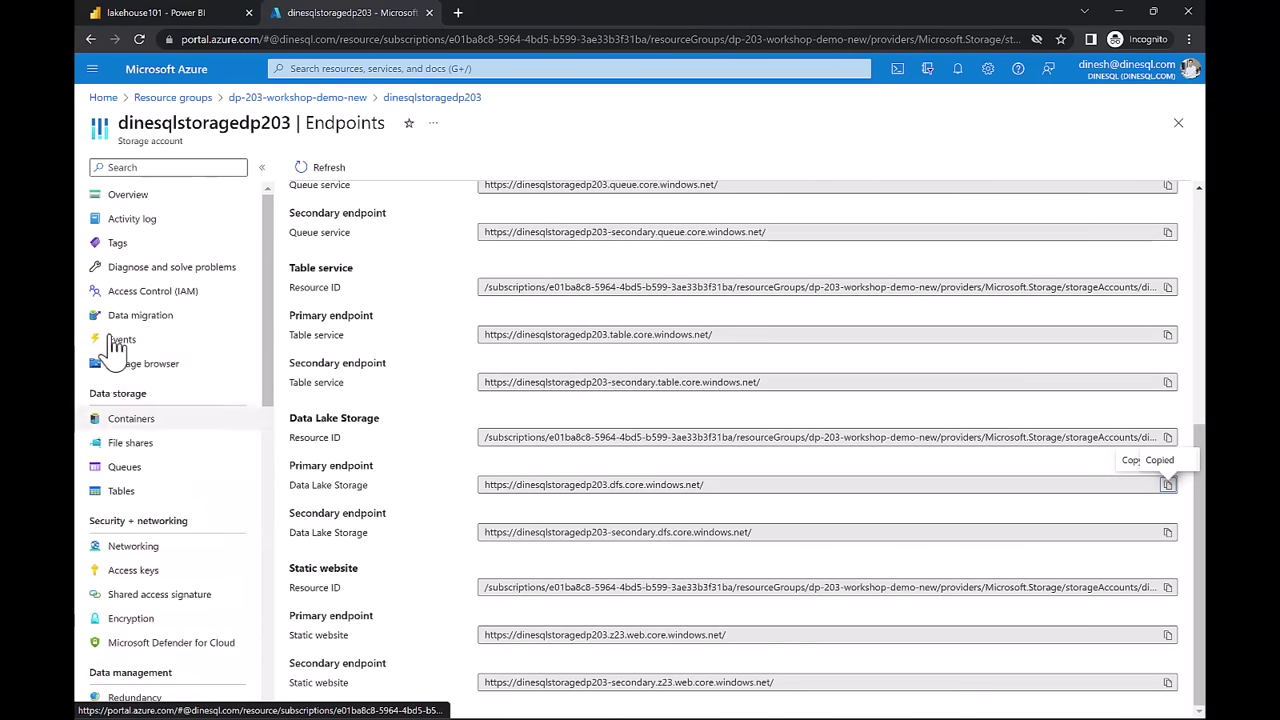
left_click(130, 420)
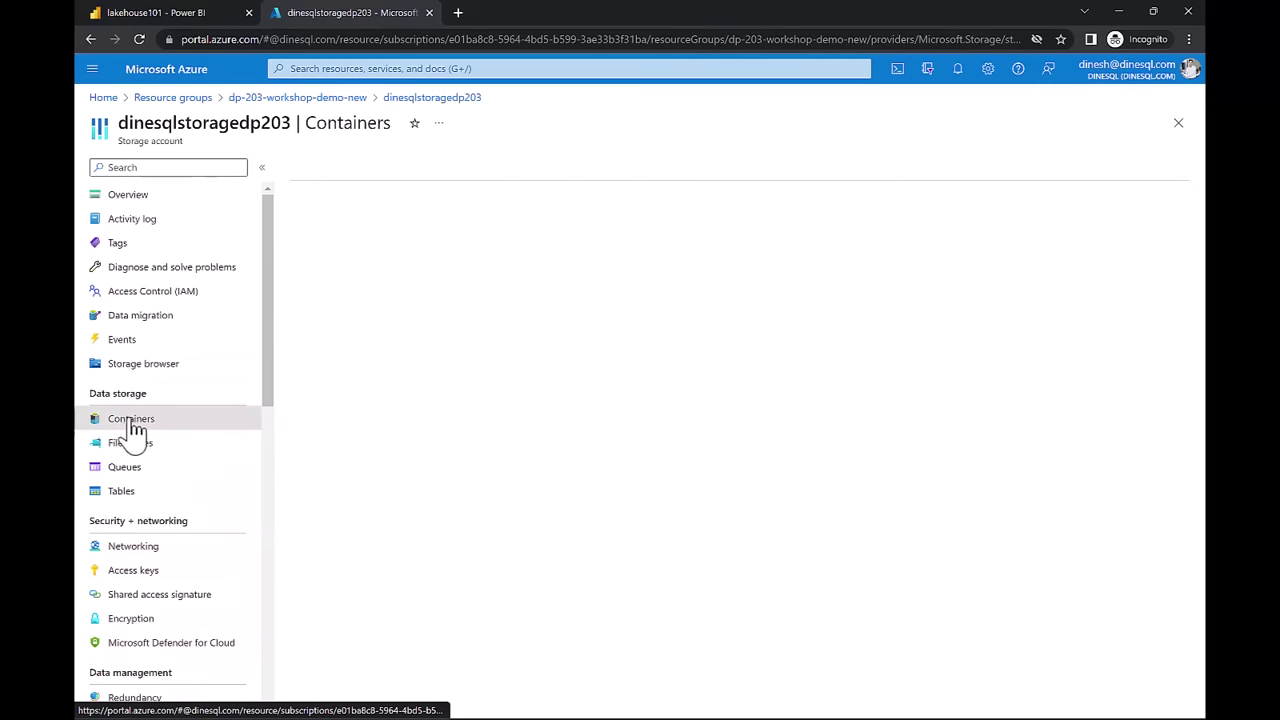
left_click_drag(404, 266, 314, 265)
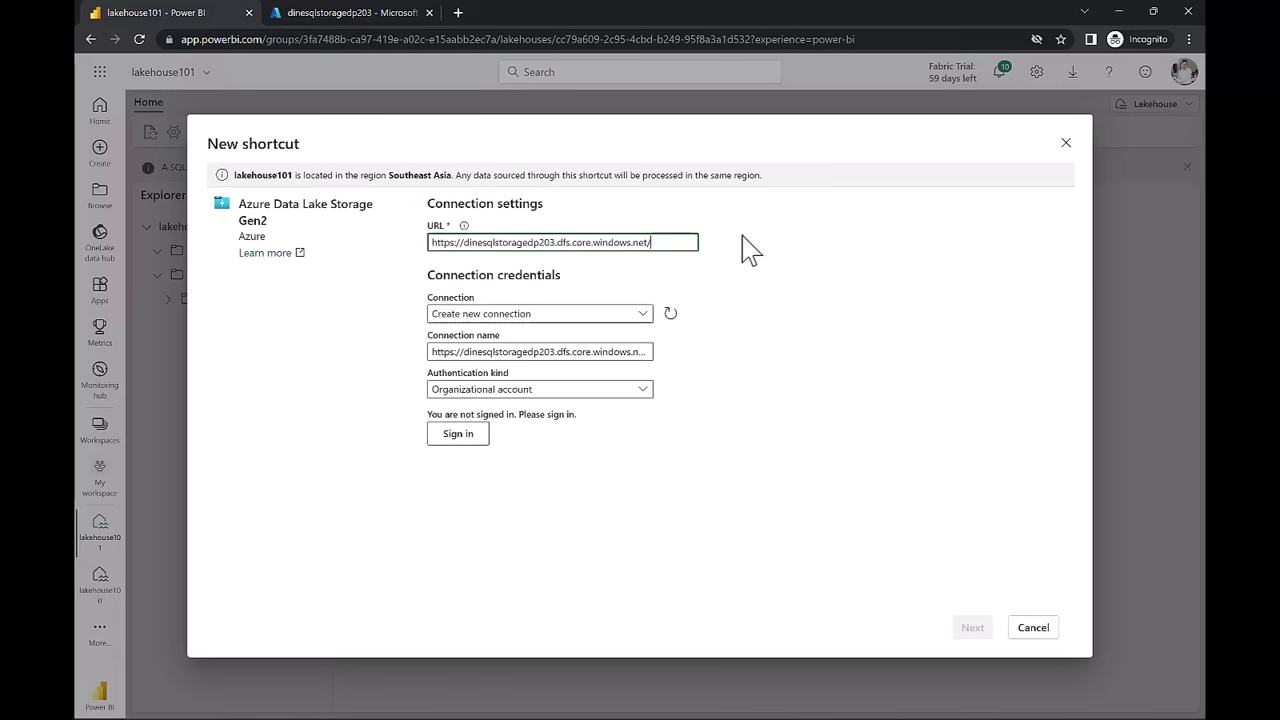
key("ctrl+Tab")
key("ctrl+v")
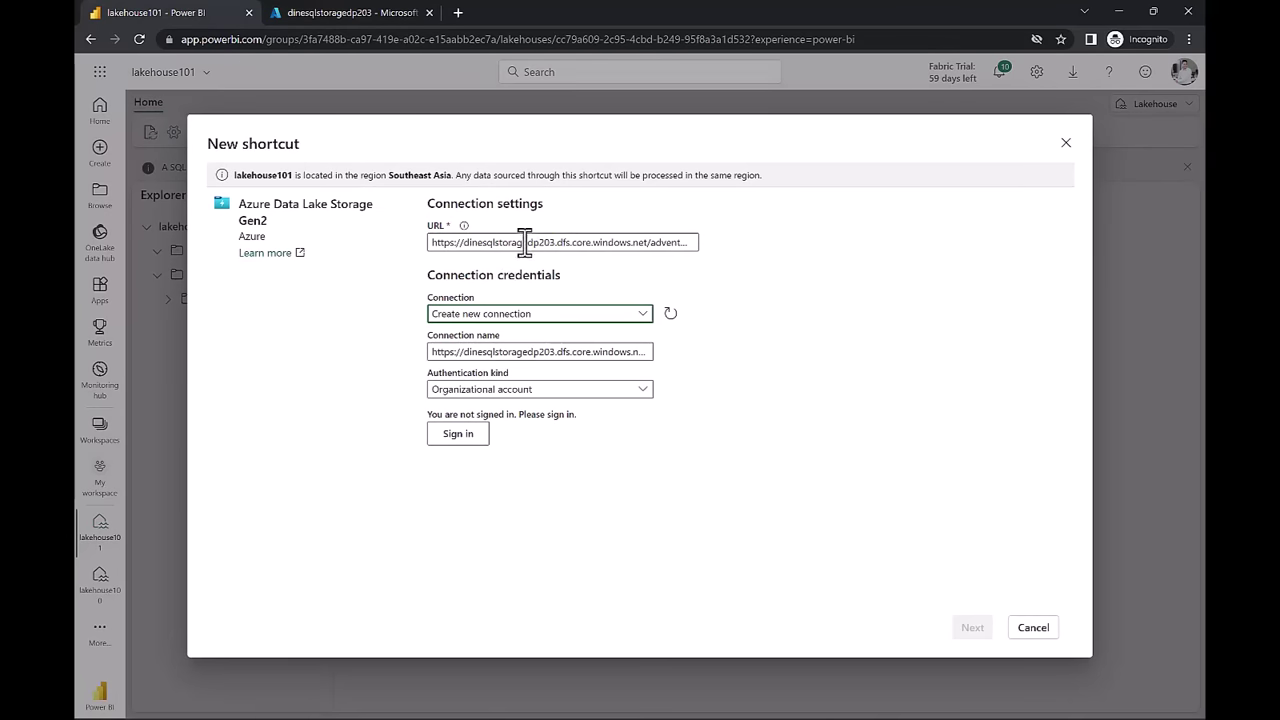
left_click(534, 351)
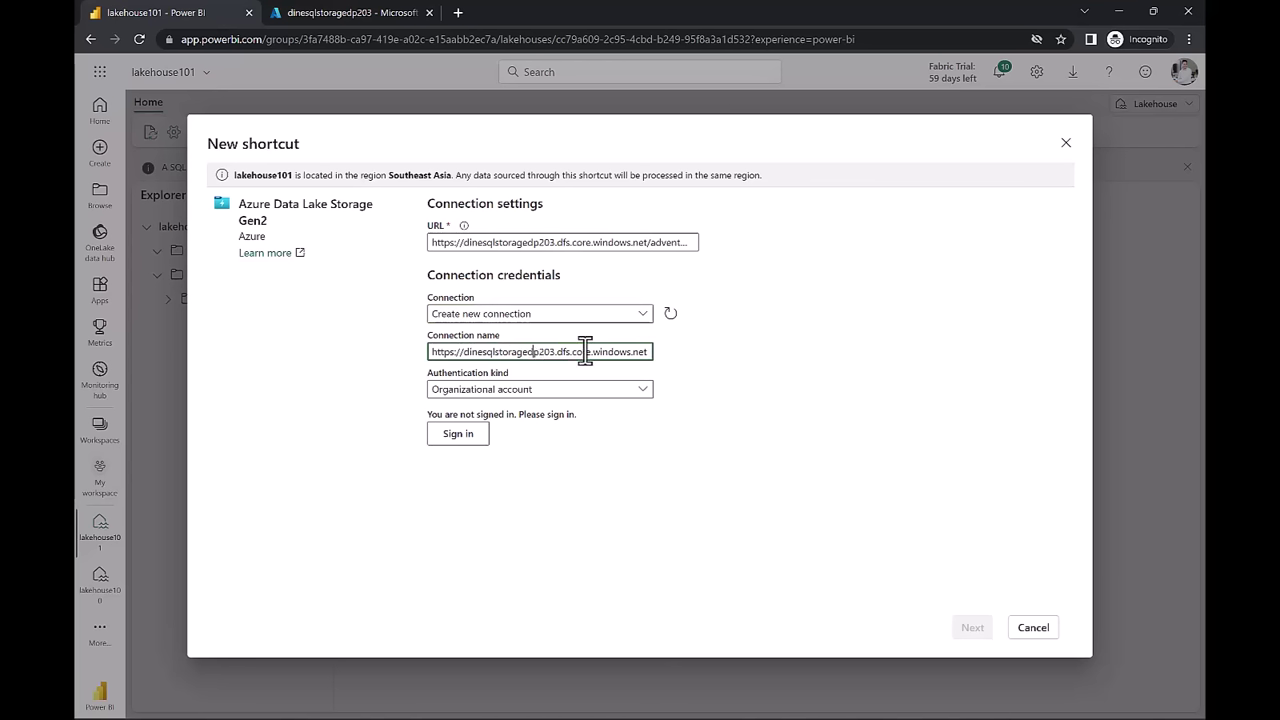
triple_click(515, 352)
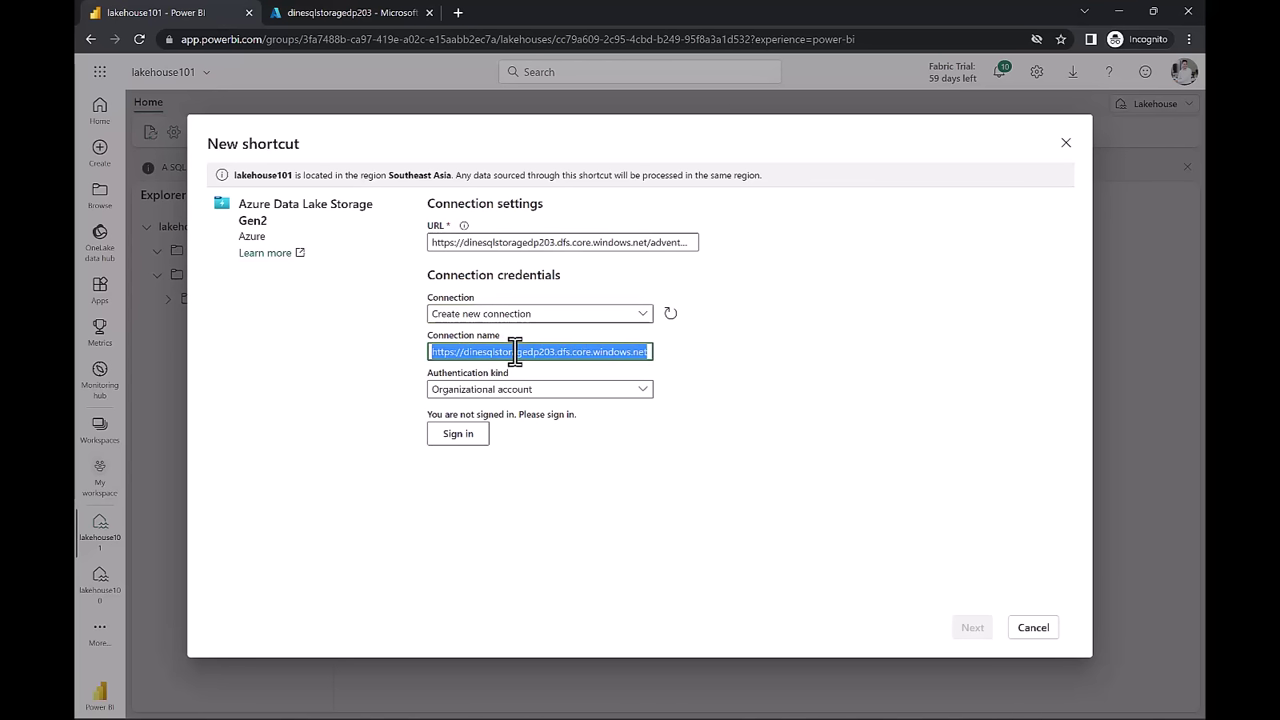
key("End")
type("/")
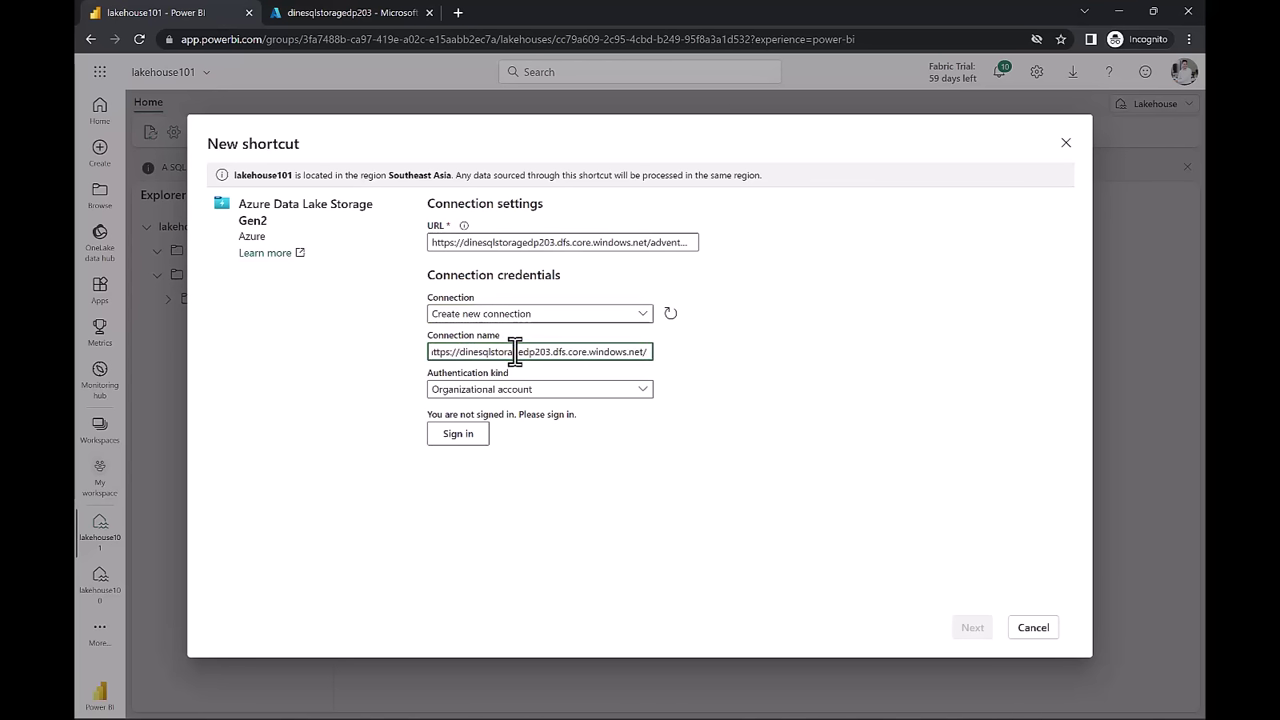
key("ctrl+shift+Left")
key("ctrl+shift+Left")
key("ctrl+shift+Left")
key("ctrl+shift+Left")
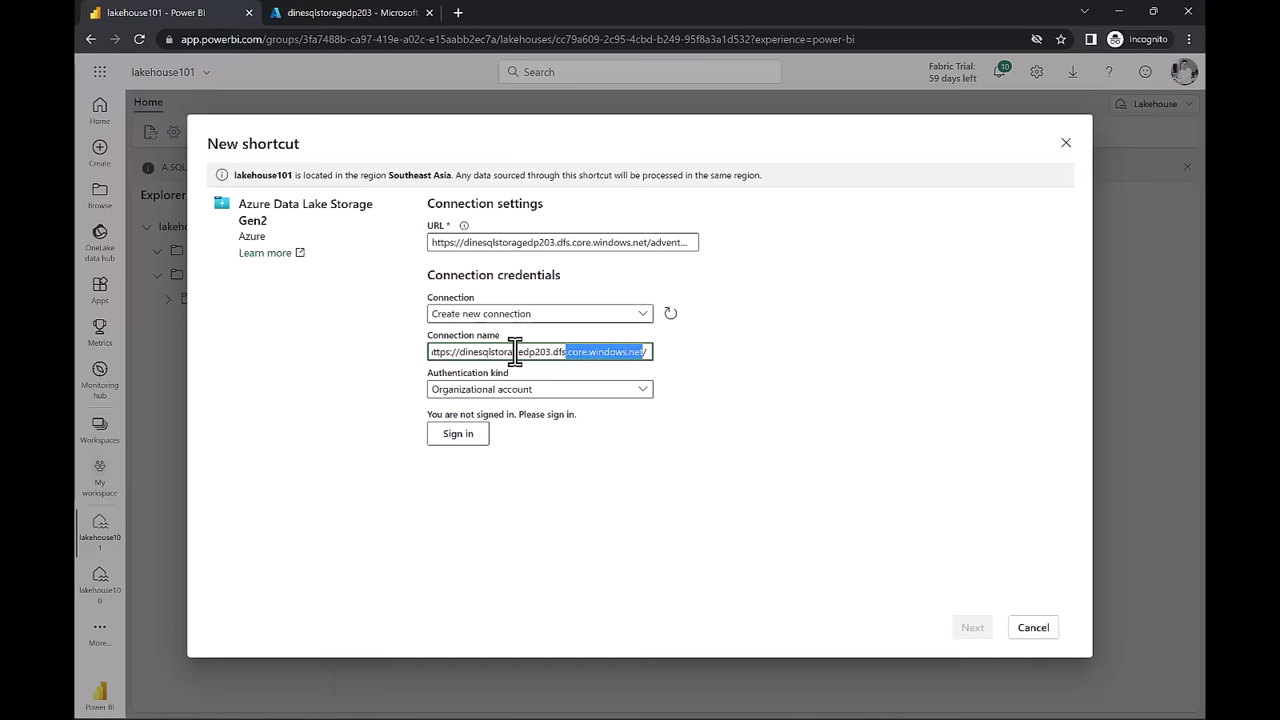
key("BackSpace")
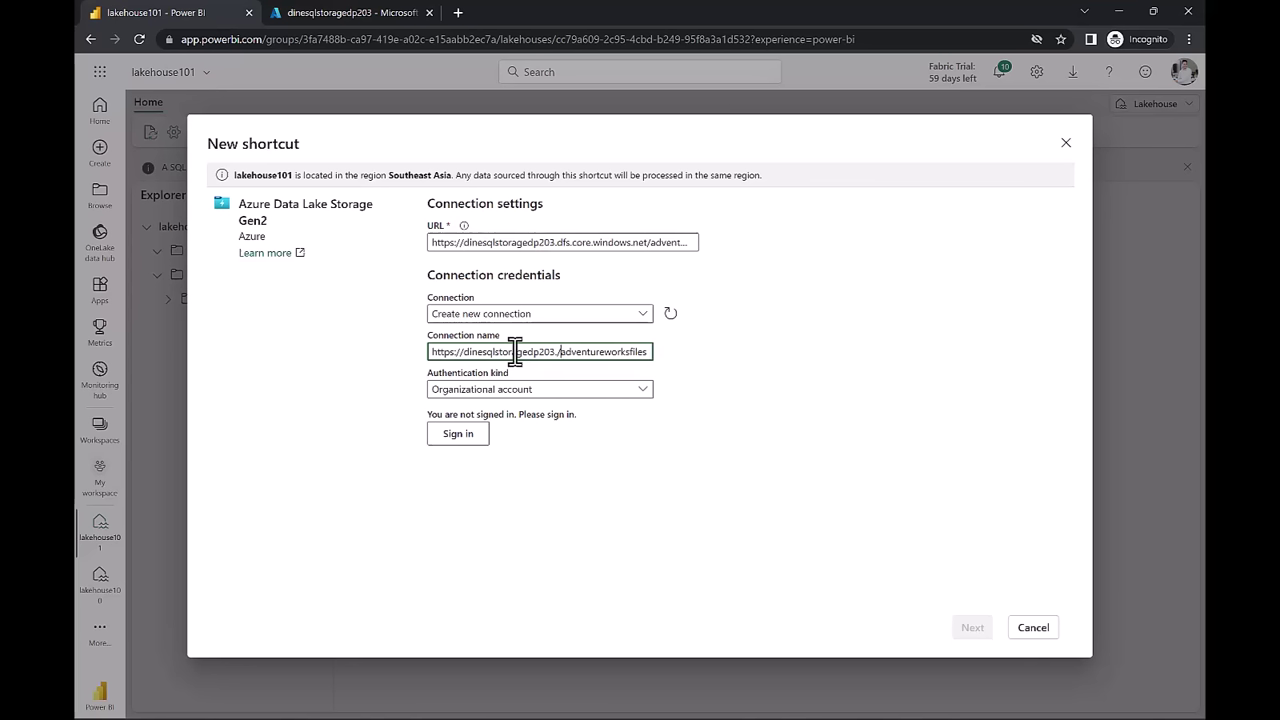
key("BackSpace")
key("BackSpace")
type("-")
key("Home")
key("Right")
key("Right")
key("Right")
key("Right")
key("Right")
key("Right")
key("Right")
key("Right")
key("shift+Left")
key("shift+Left")
key("shift+Home")
key("BackSpace")
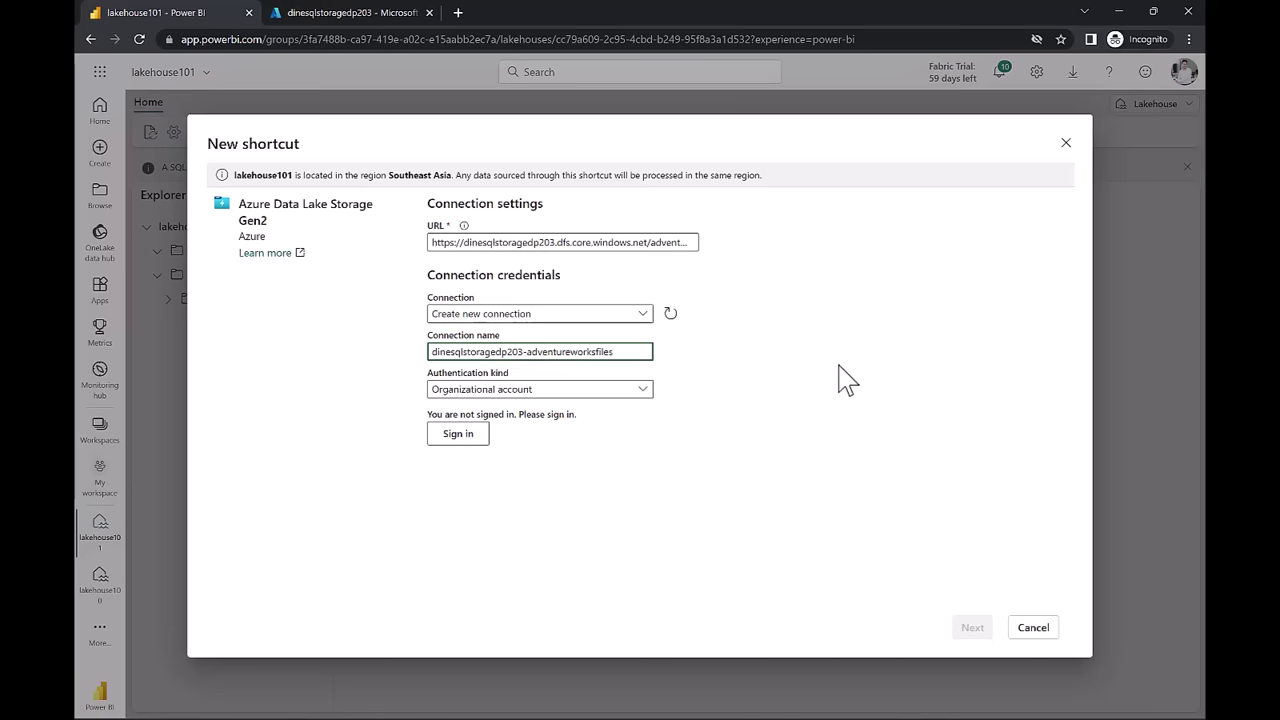
- Authenticate with Account key using key1 from the storage account's Access keys, then continue
left_click(574, 390)
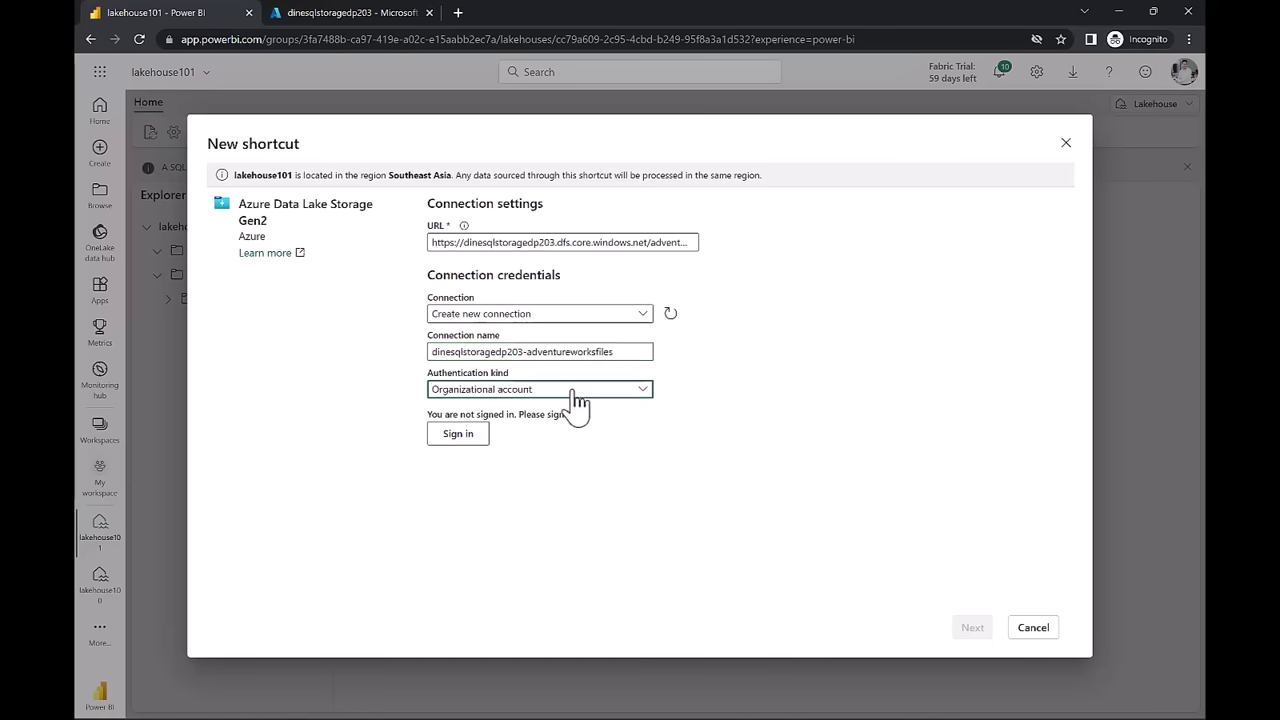
left_click(479, 430)
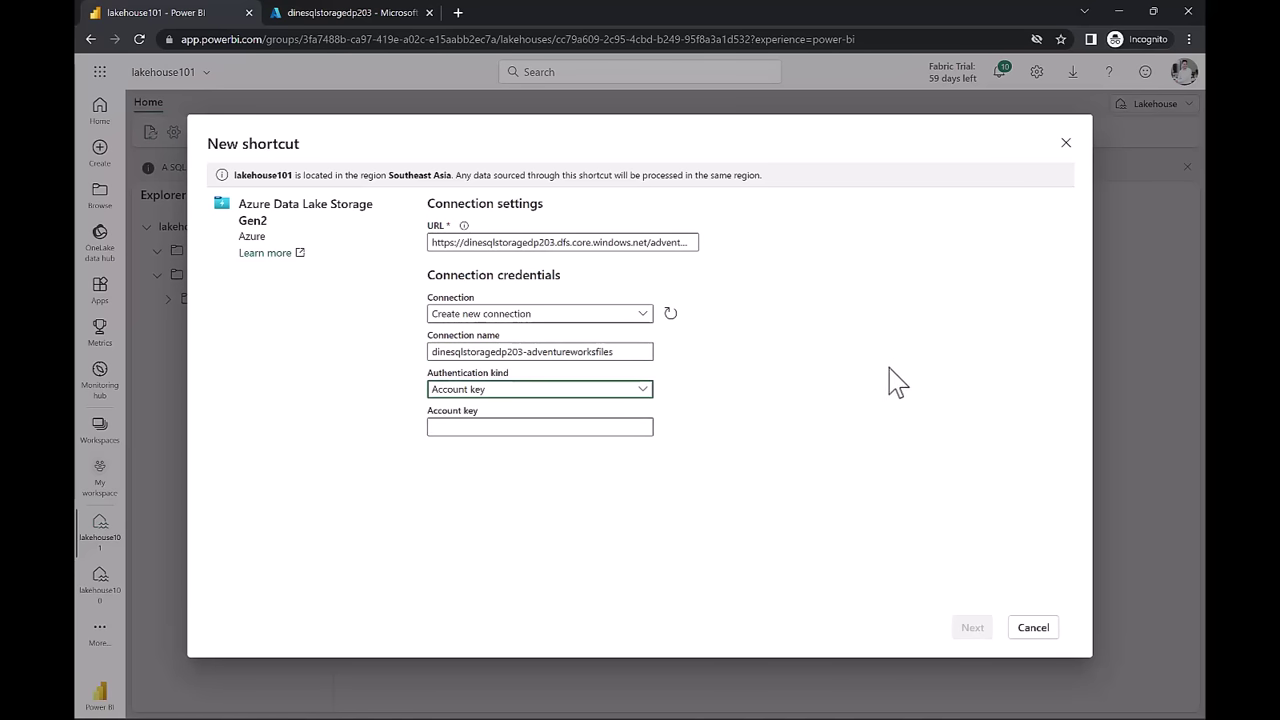
key("ctrl+Tab")
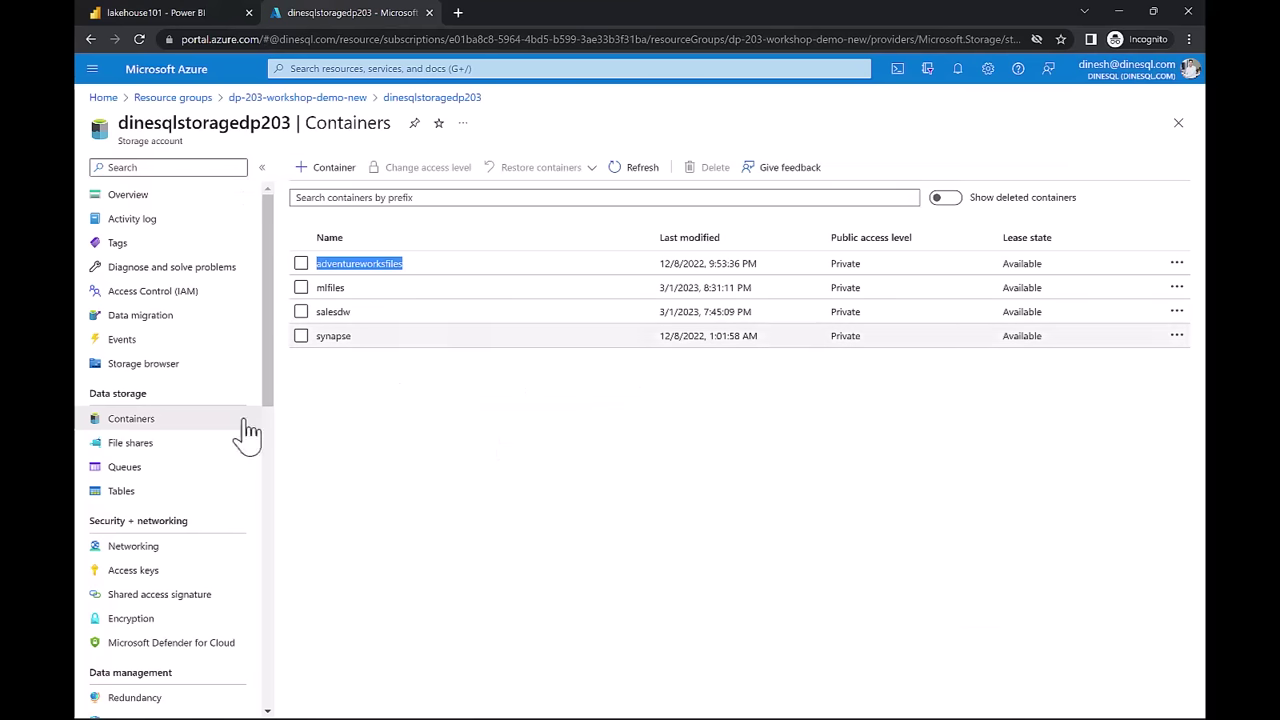
left_click(135, 572)
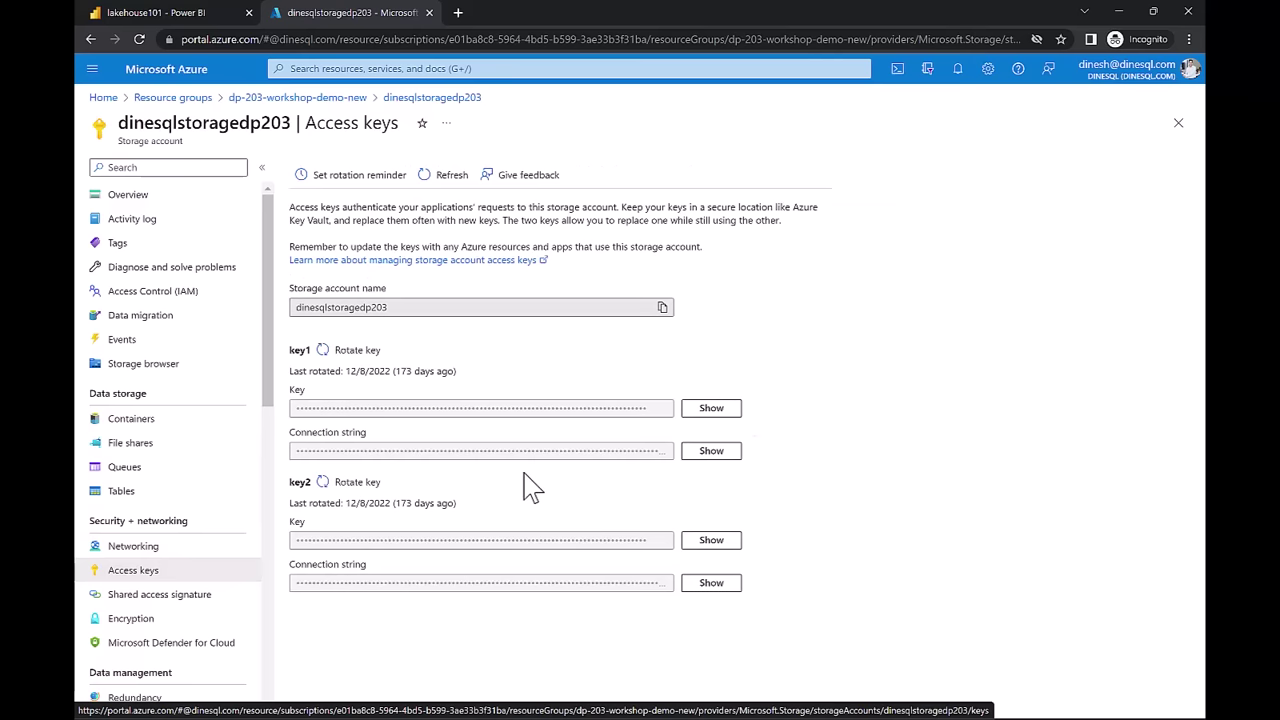
left_click(705, 410)
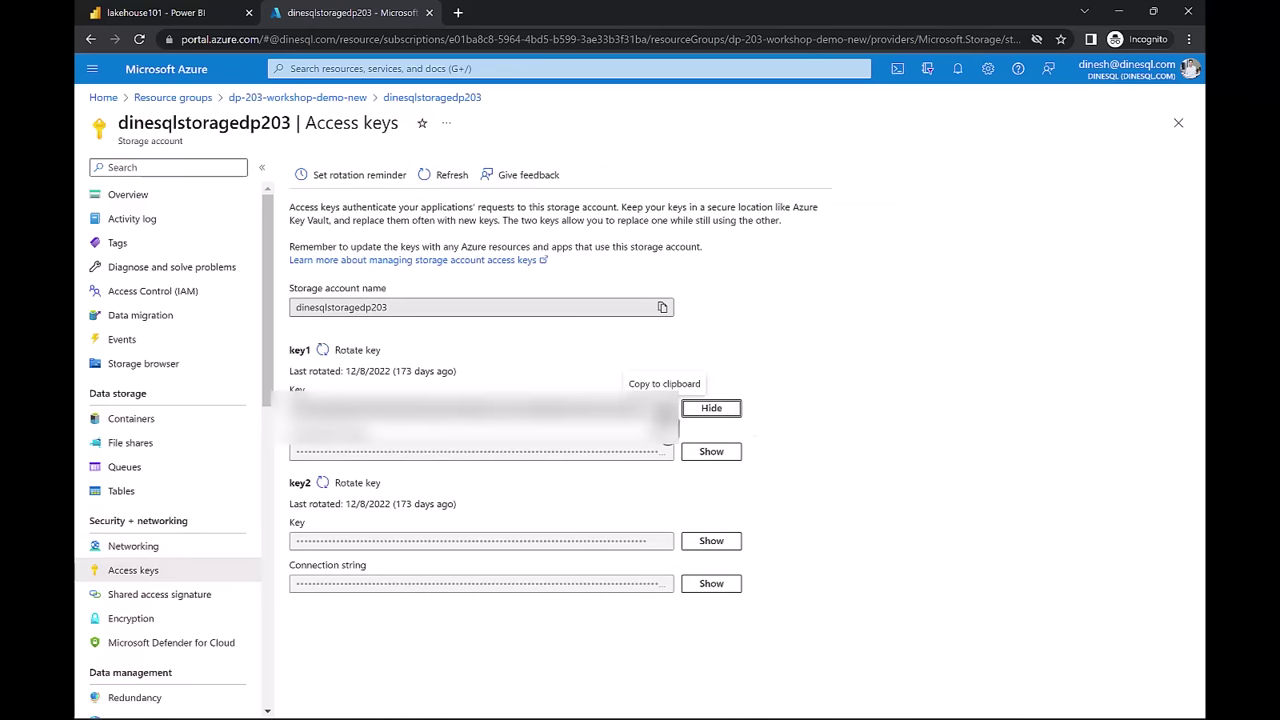
key("ctrl+Tab")
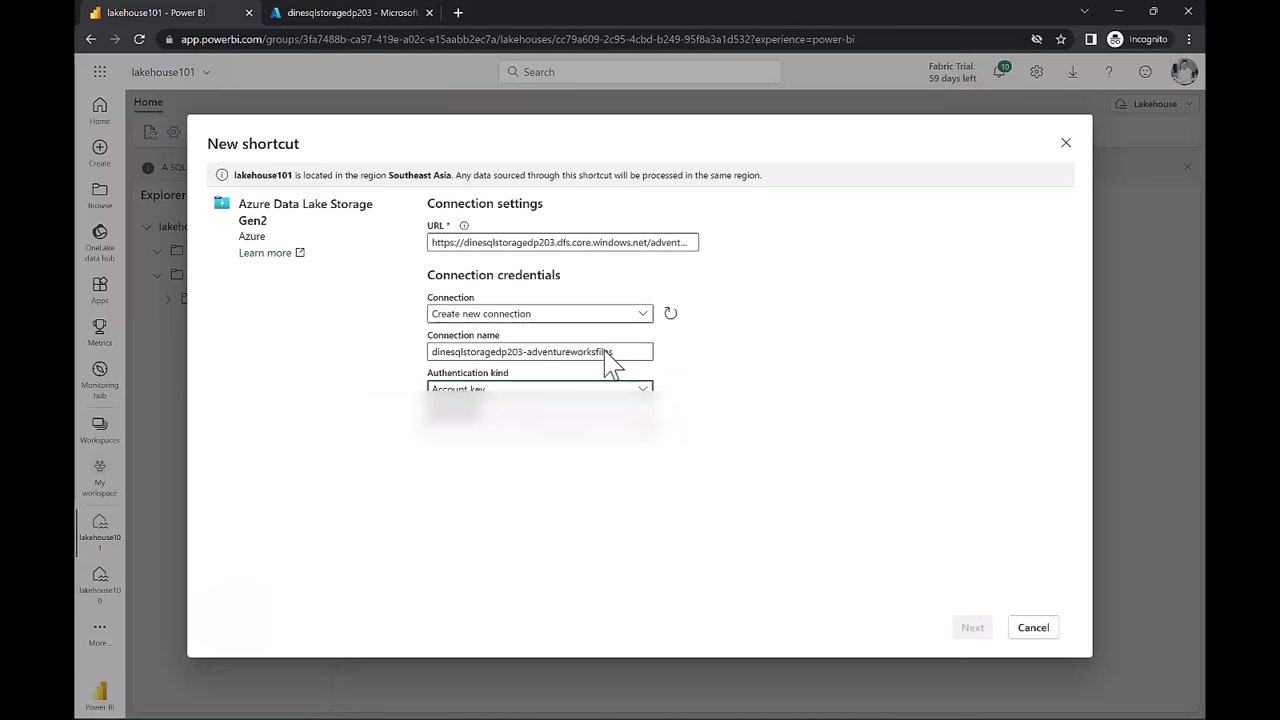
left_click(547, 427)
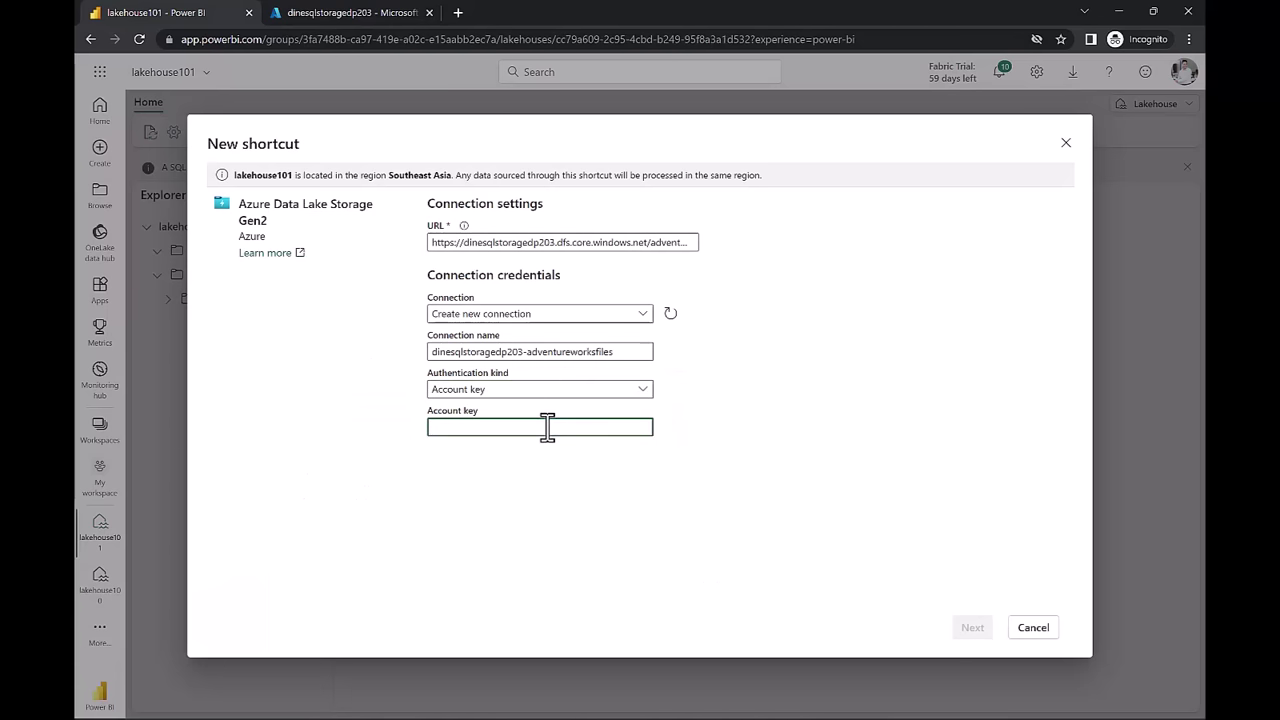
key("ctrl+v")
left_click(973, 630)
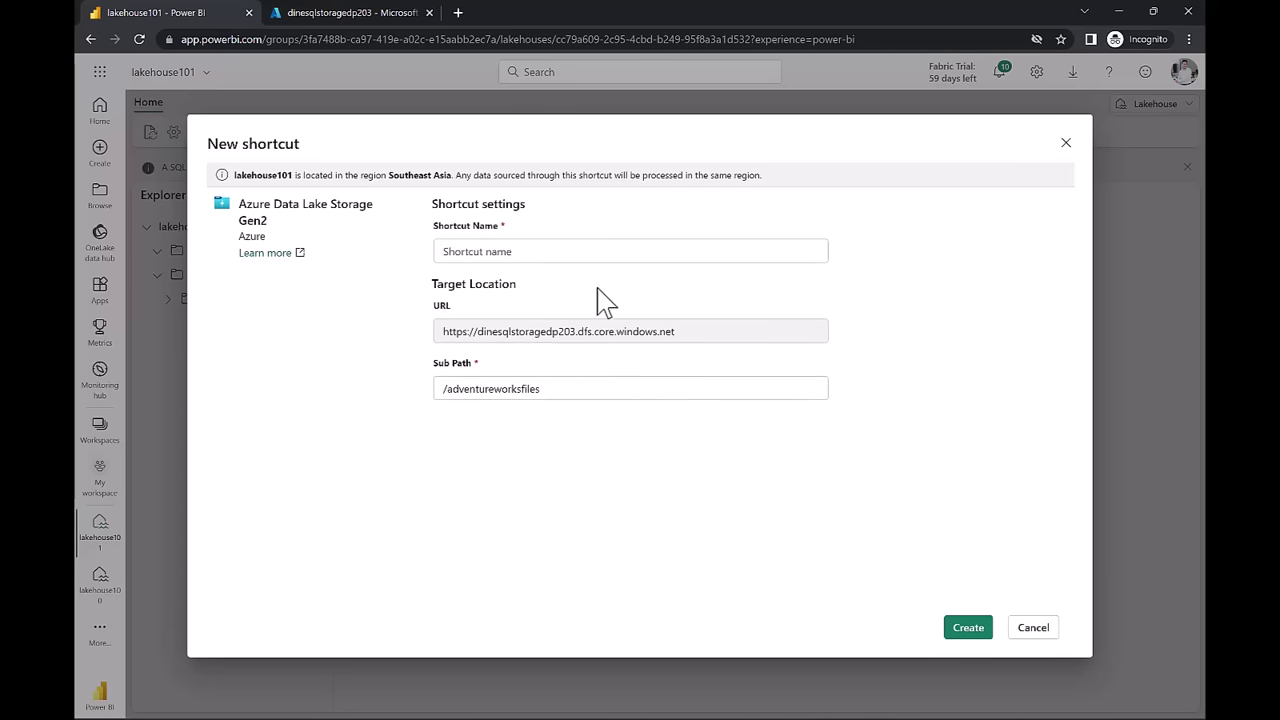
- Name the shortcut AdventureWorksFiles and create it
left_click(616, 252)
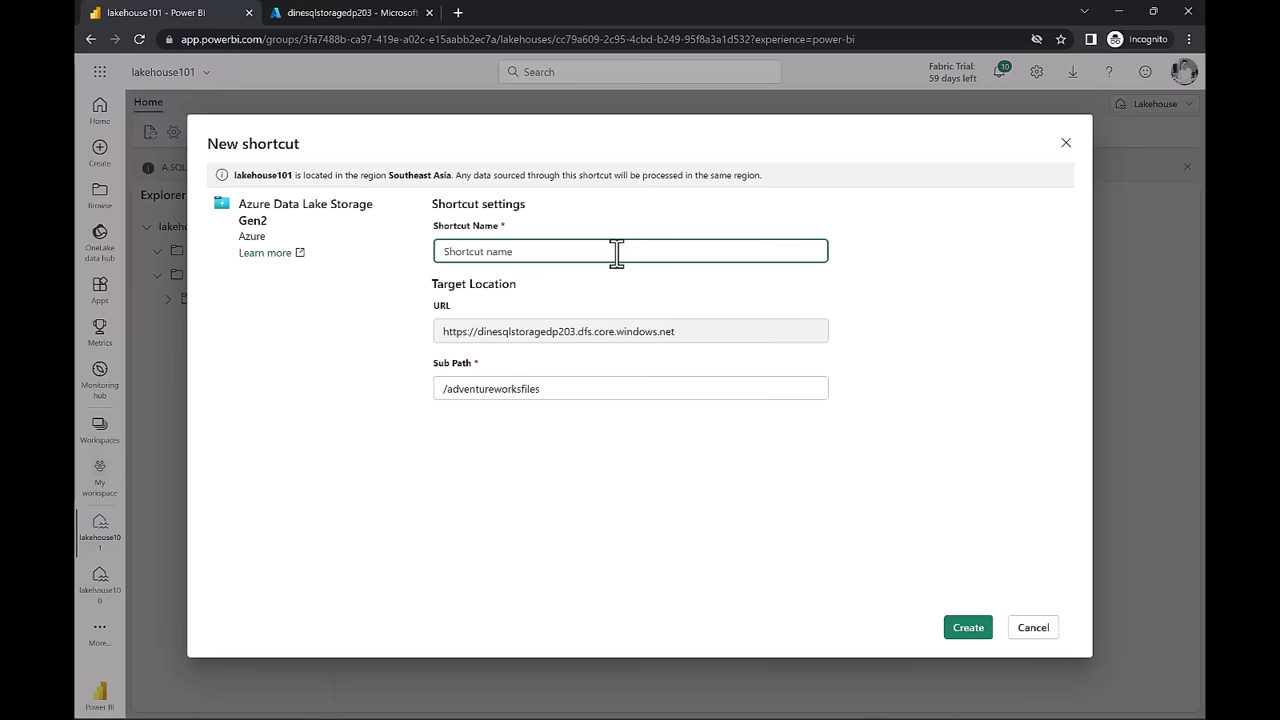
type("AdventureWorksFiles")
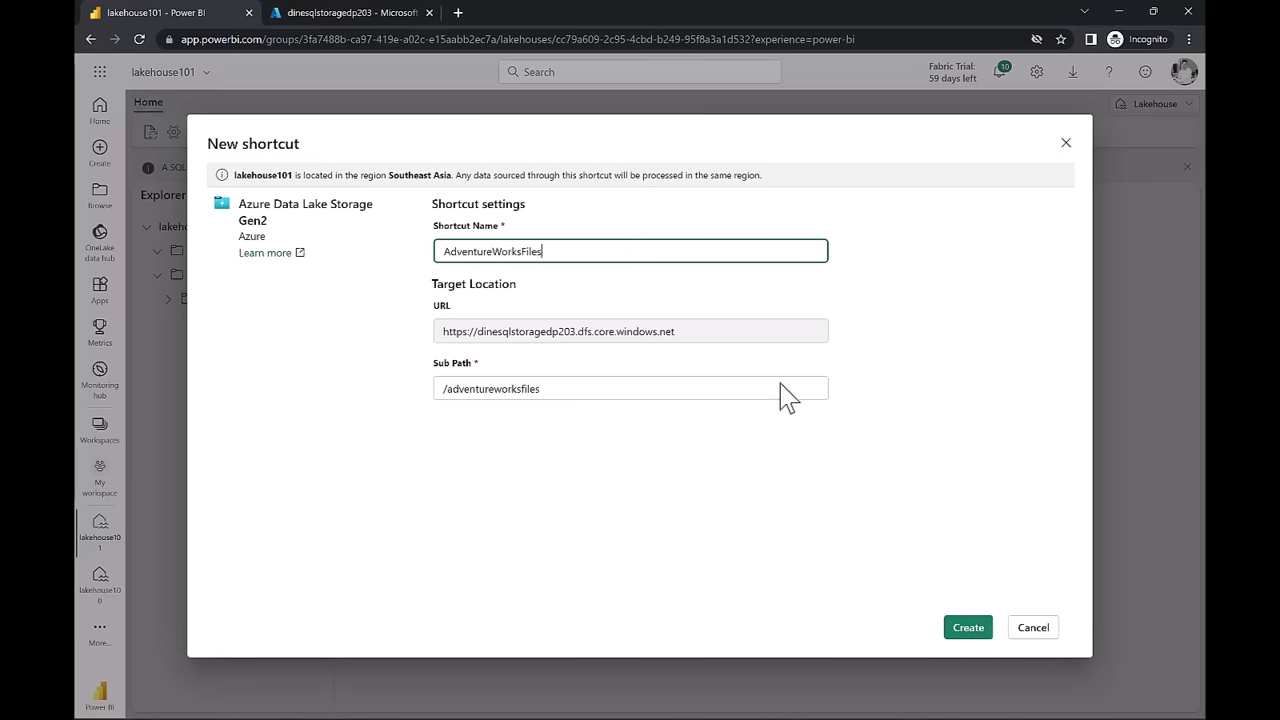
left_click(968, 630)
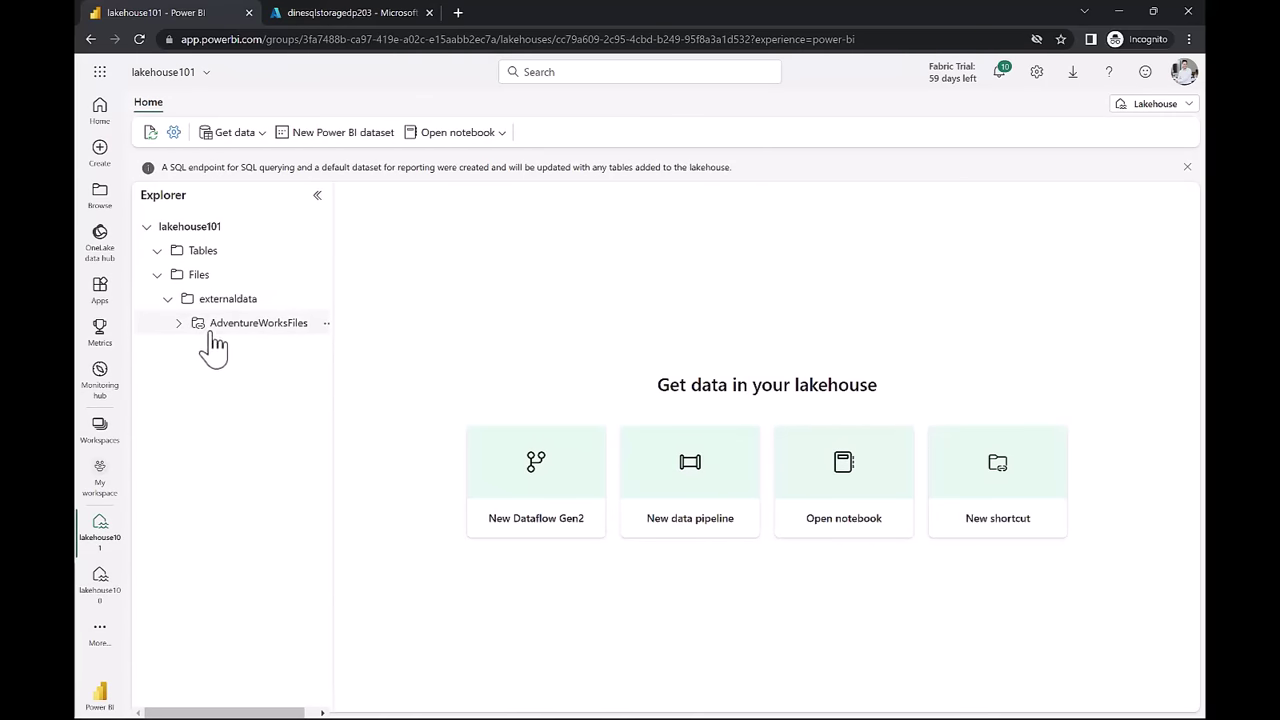
- Browse the shortcut's dwfiles CSVs, then switch to lakehouse100
left_click(258, 327)
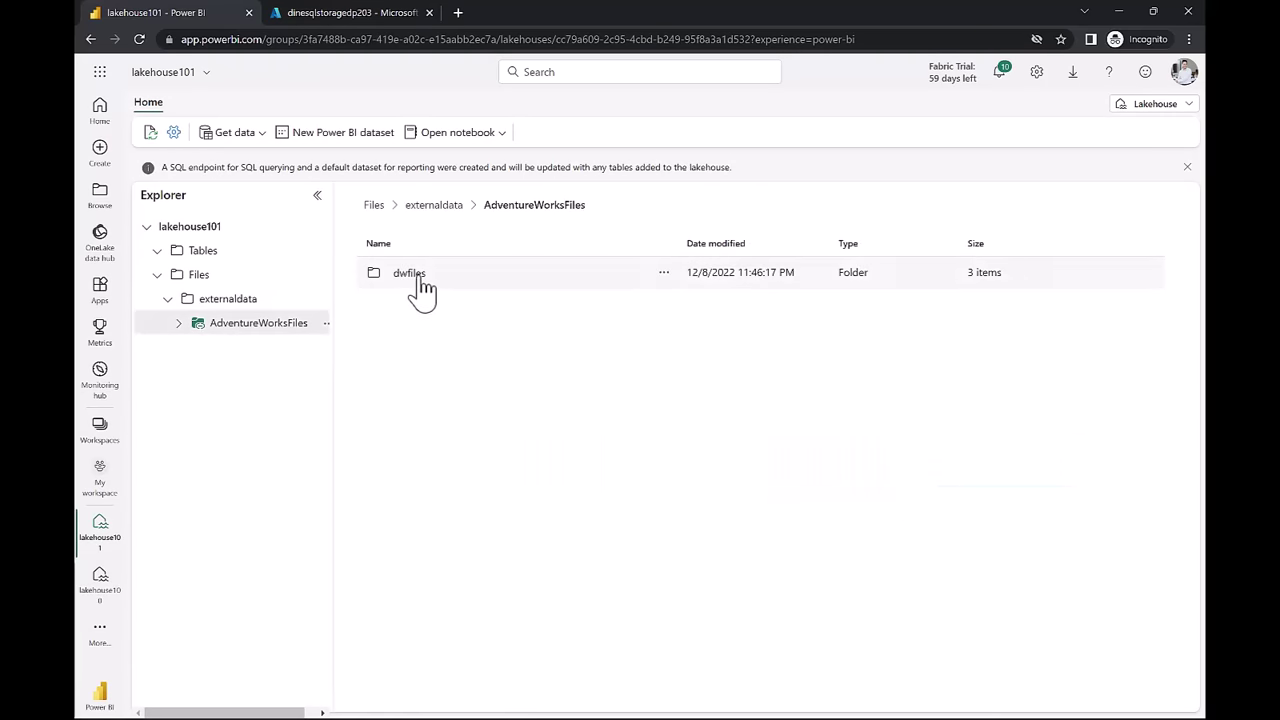
left_click(418, 280)
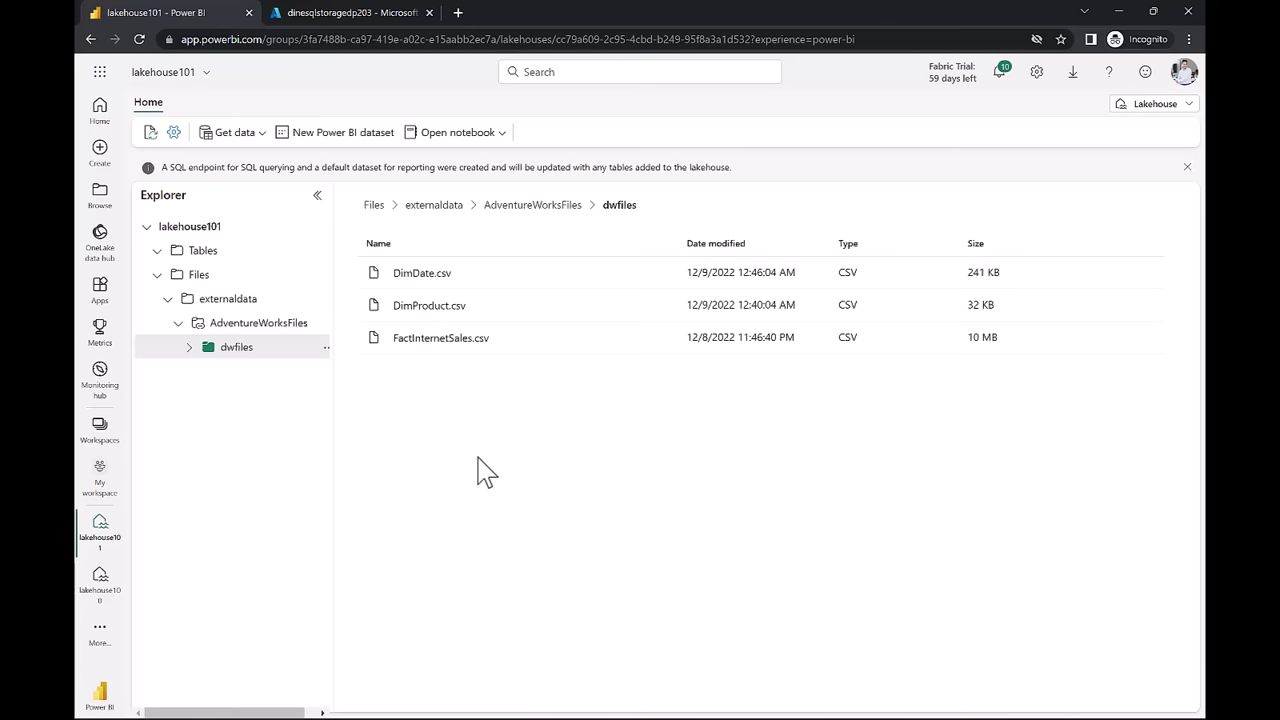
left_click(97, 585)
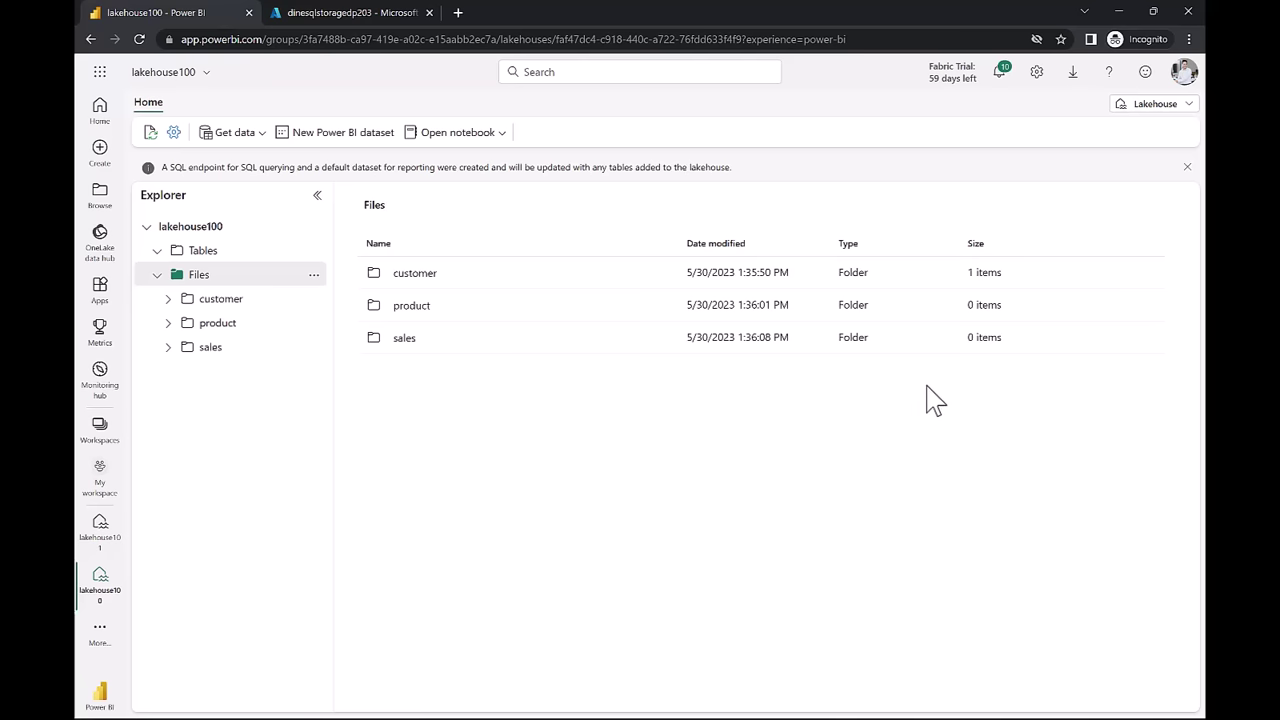
- Open lakehouse100's customer folder and create a new notebook from it
left_click(240, 303)
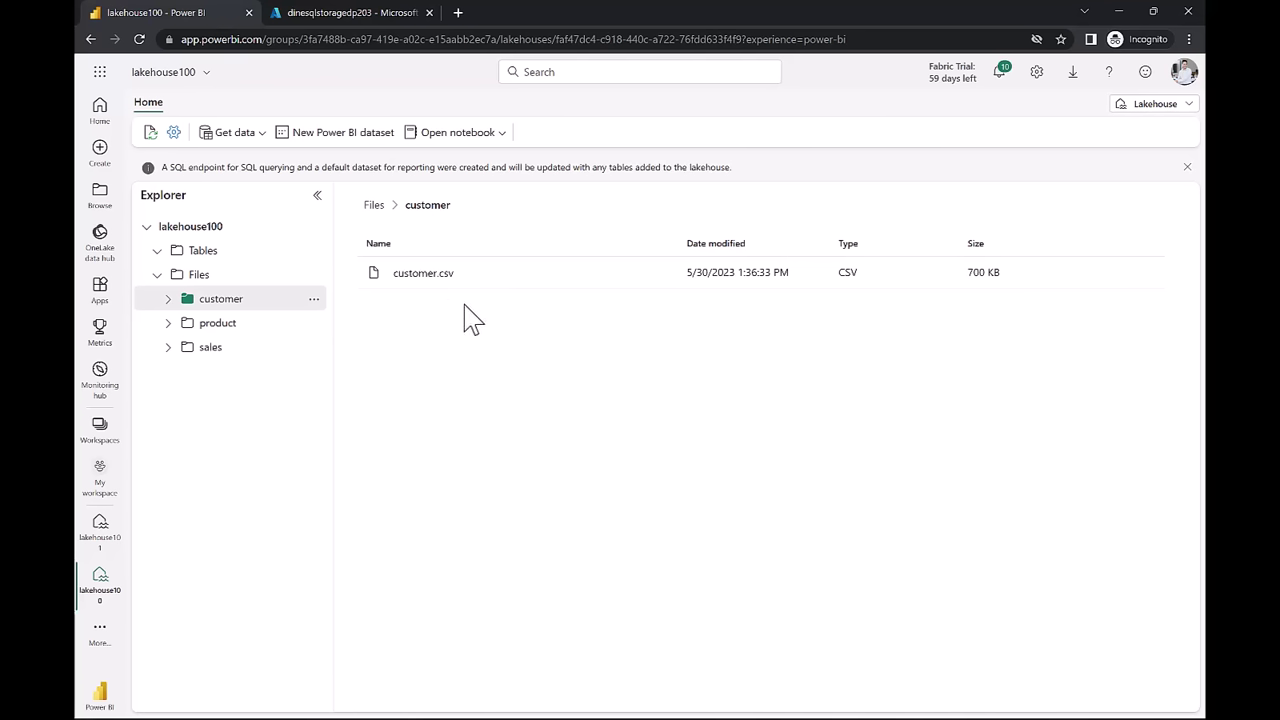
left_click(502, 136)
left_click(460, 188)
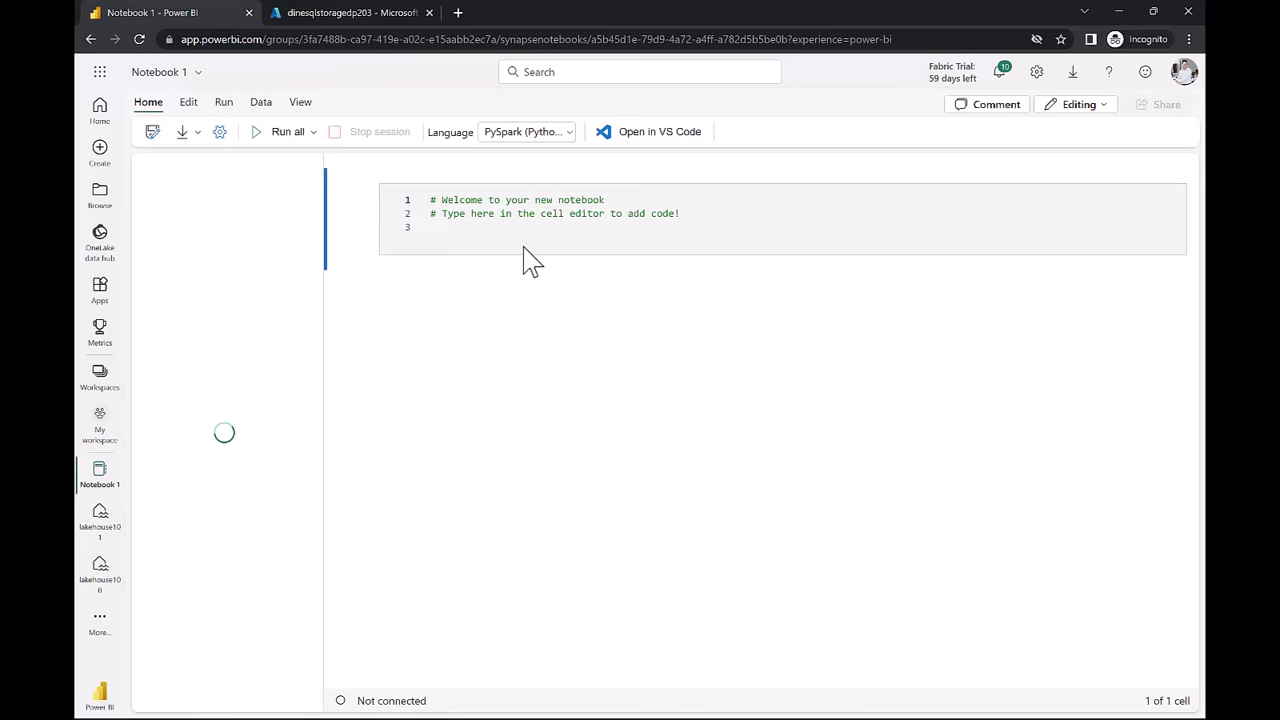
- Generate Spark code in the notebook that loads customer.csv into a dataframe
left_click(471, 240)
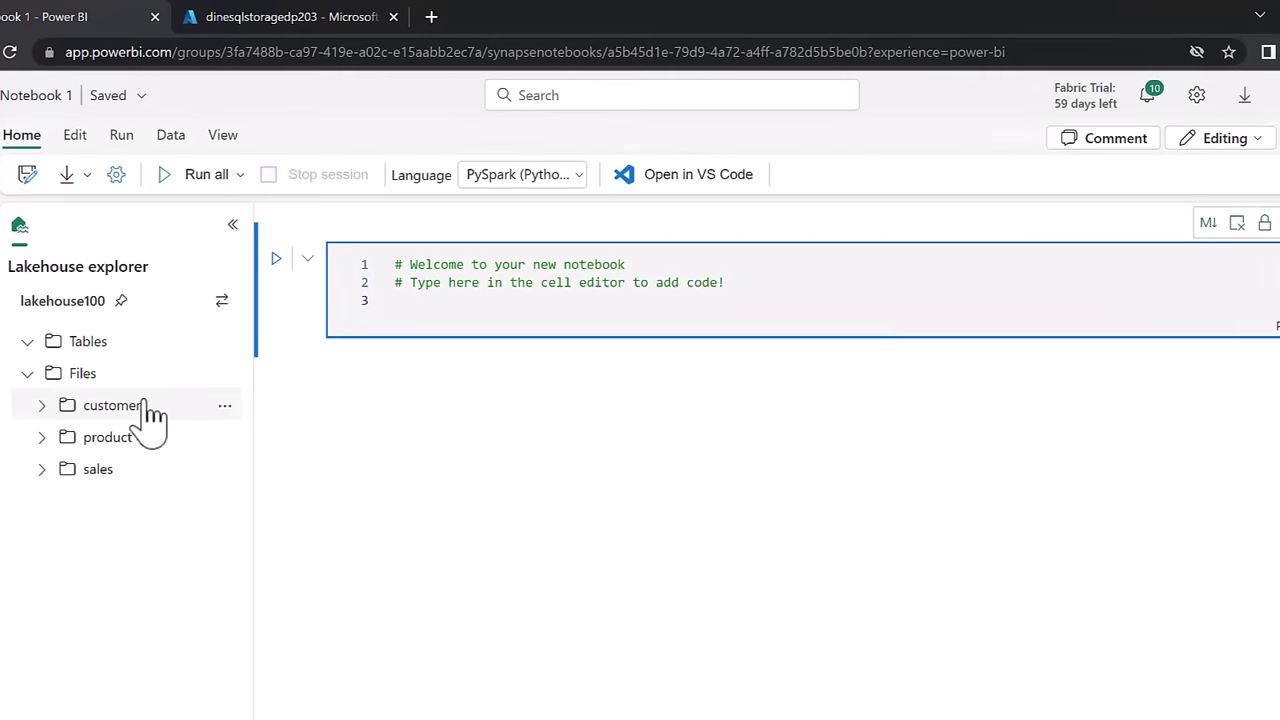
left_click(148, 408)
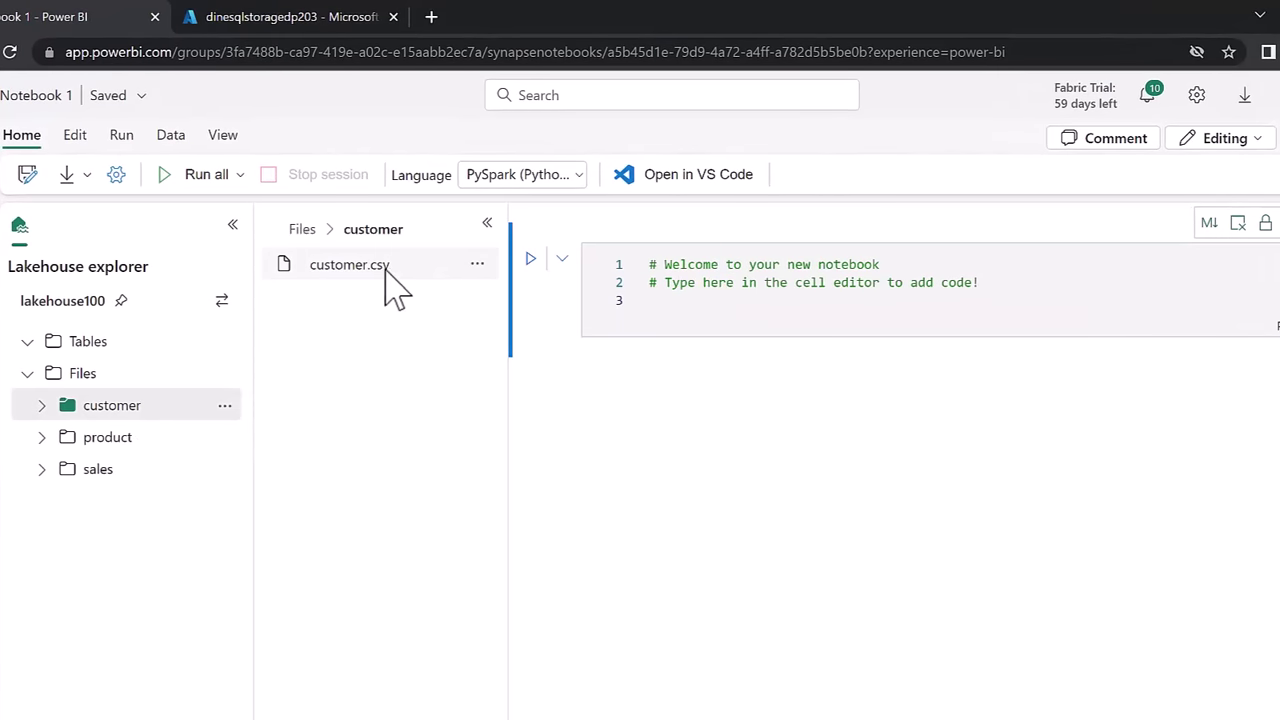
left_click(476, 264)
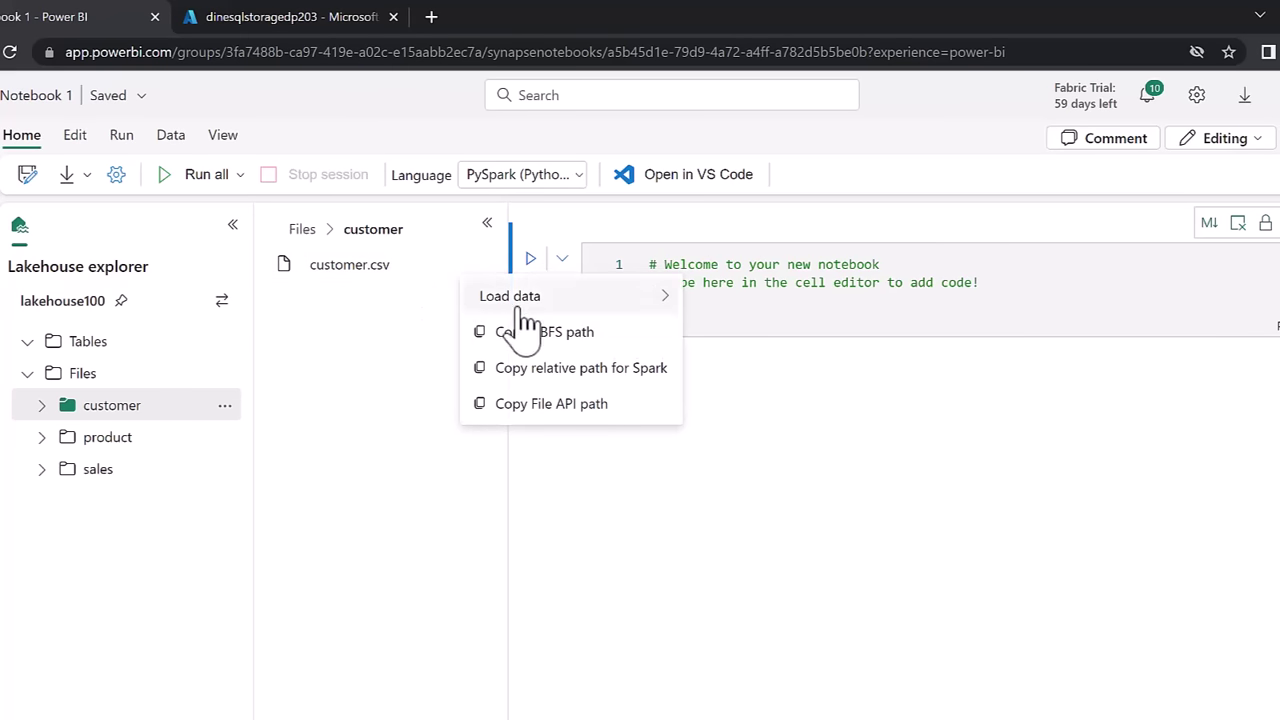
mouse_move(563, 304)
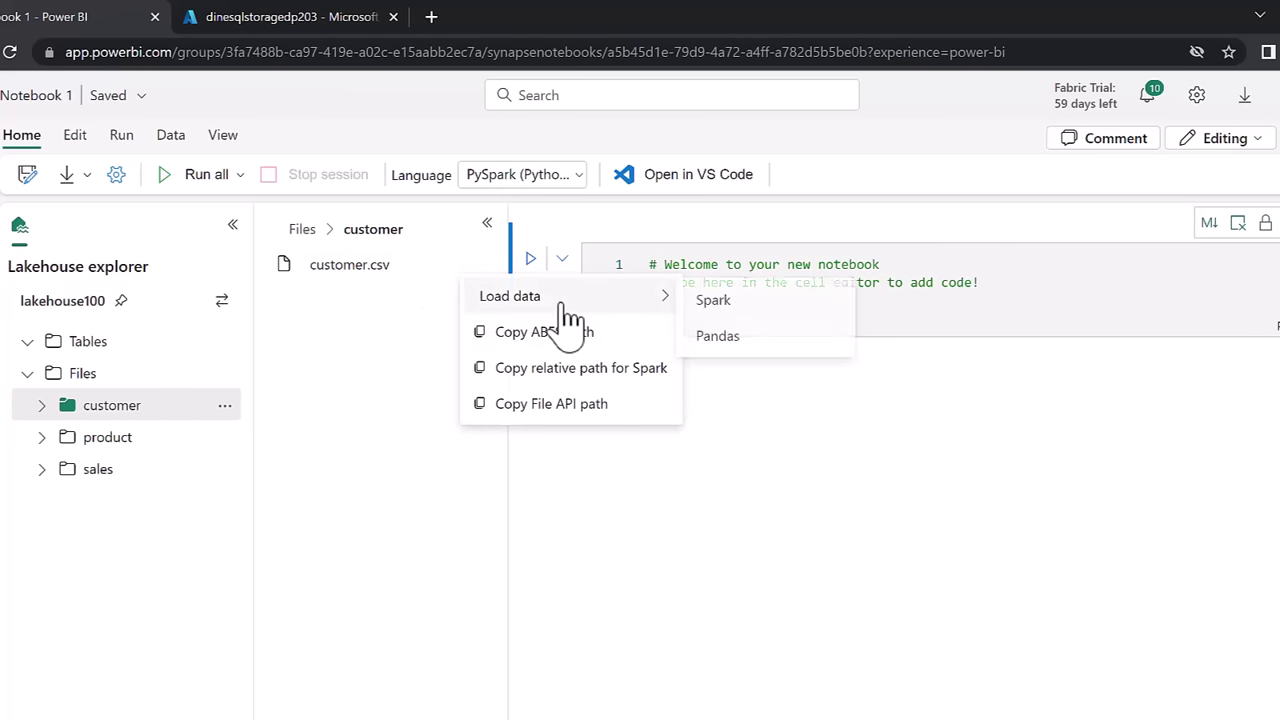
left_click(733, 312)
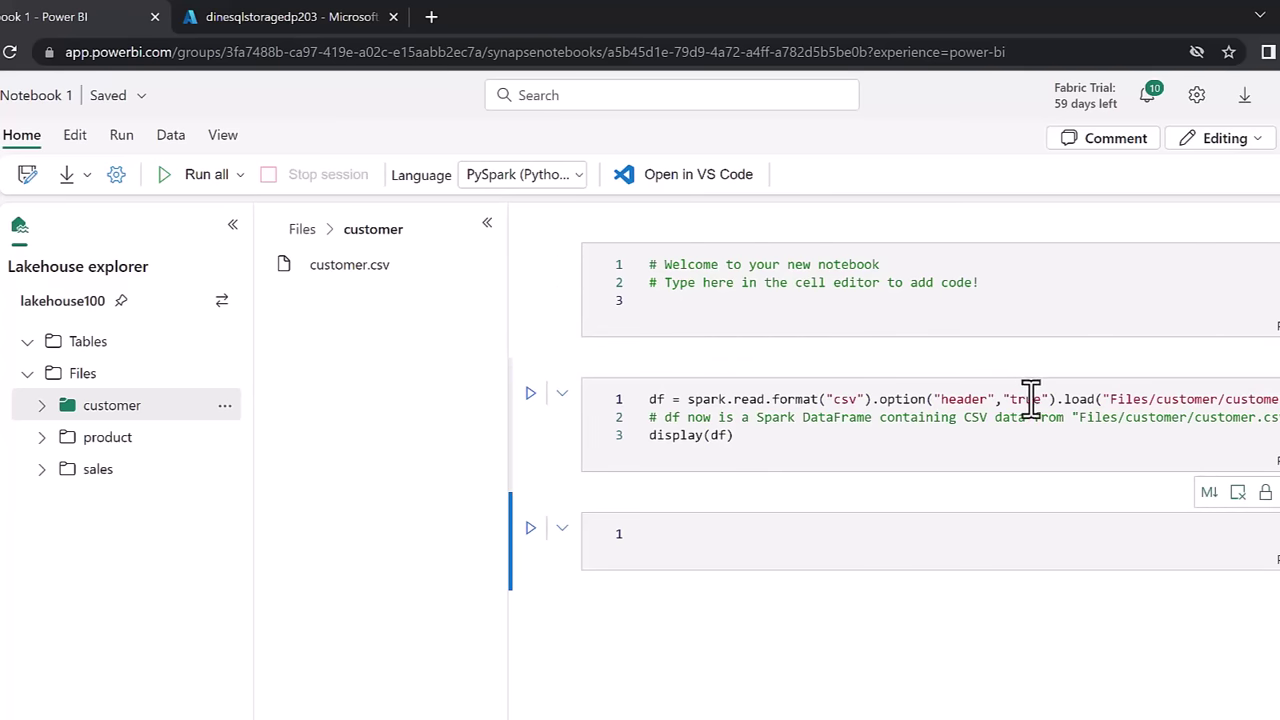
- Change the header option to false and run the loading cell
left_click(1078, 398)
key("Left")
key("Left")
key("Left")
key("Left")
key("Left")
key("Left")
key("Left")
key("Left")
key("Left")
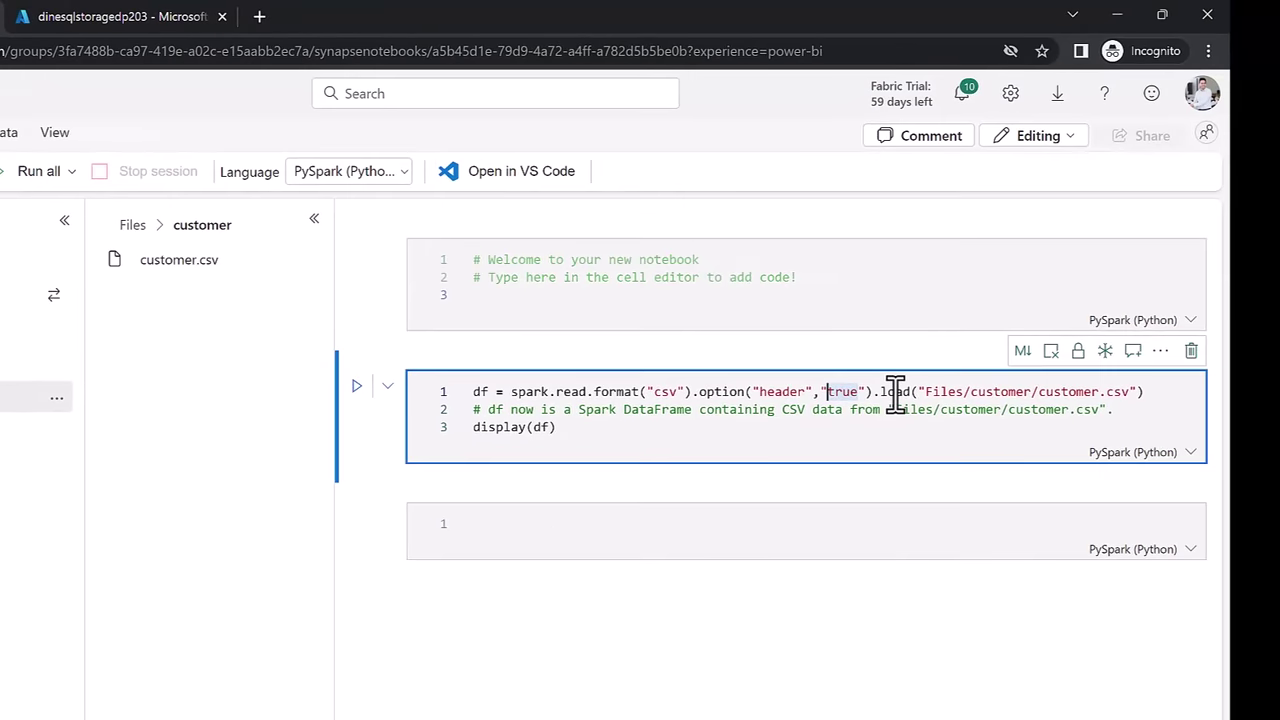
key("shift+Right")
key("shift+Right")
key("shift+Right")
key("shift+Right")
type("false")
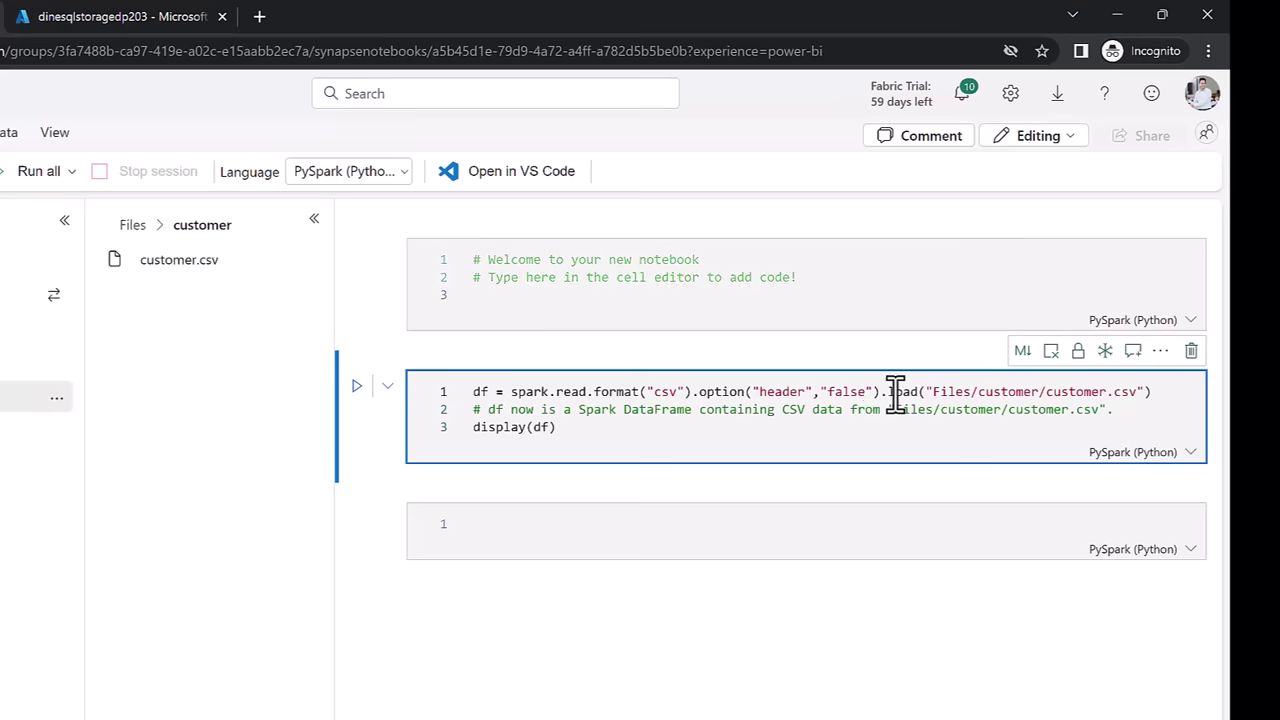
key("shift+Return")
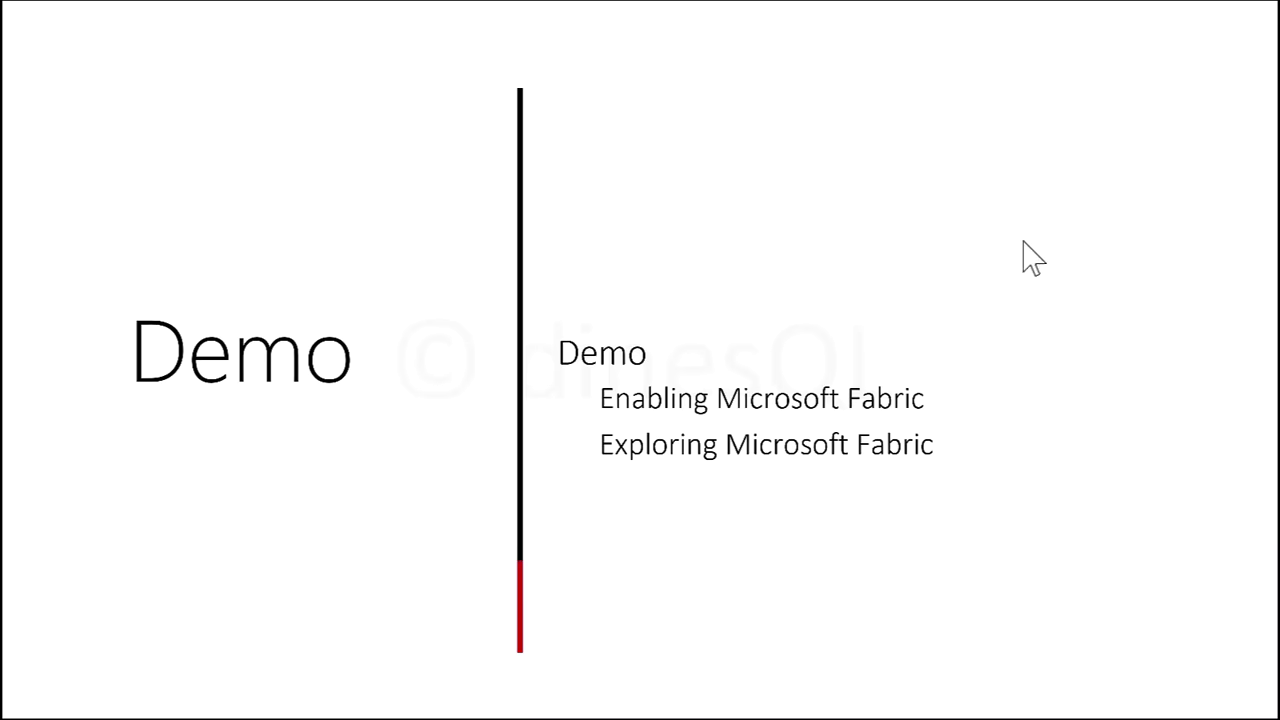
left_click(1090, 288)
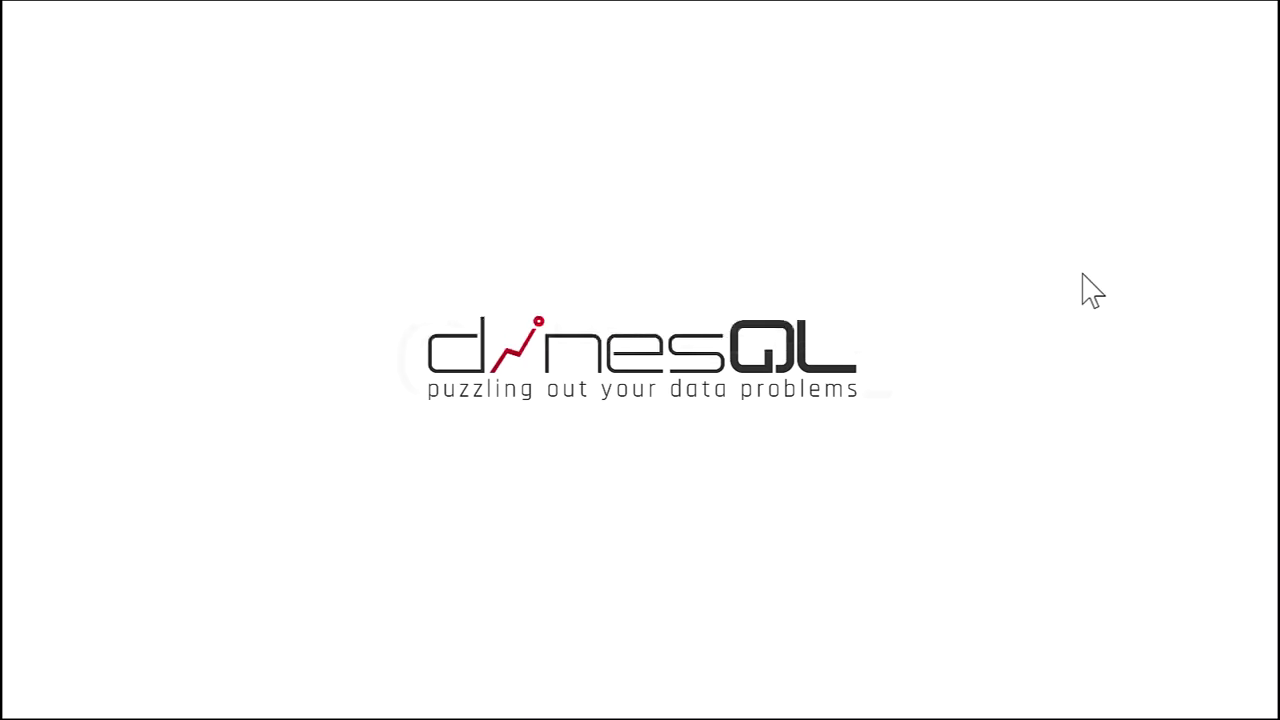